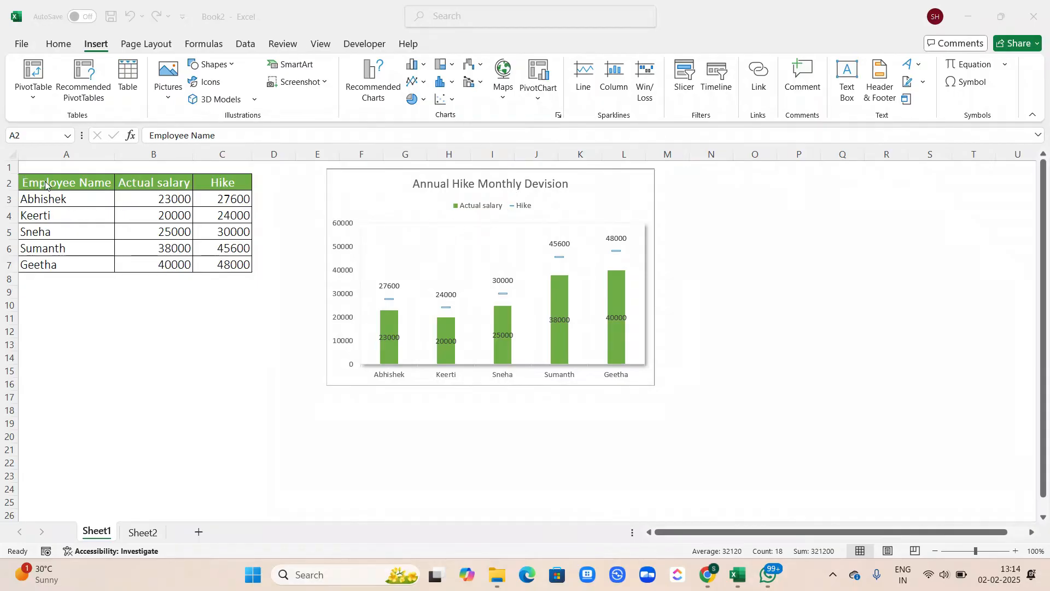
left_click(66, 183)
left_click(105, 216)
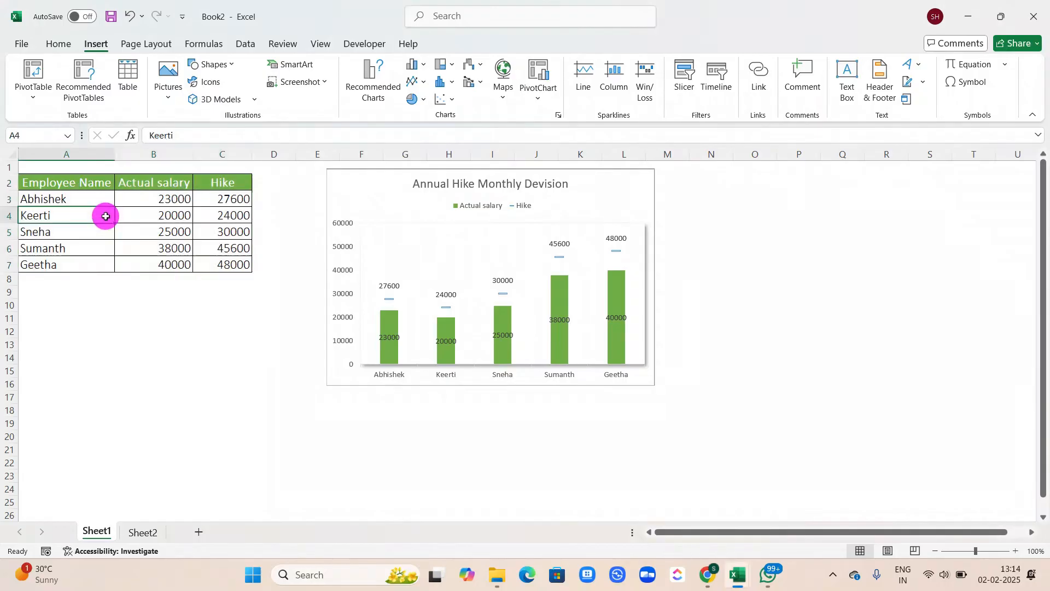
left_click_drag(51, 183, 134, 264)
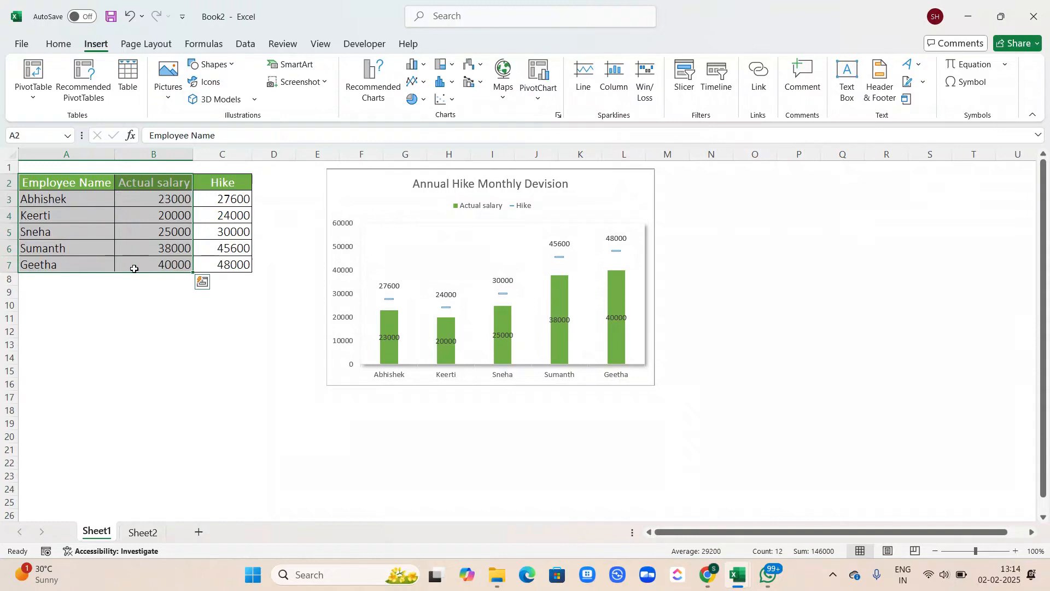
- On Sheet2, insert the recommended Clustered Column chart from the employee names and actual salaries in A1:B6
left_click(140, 532)
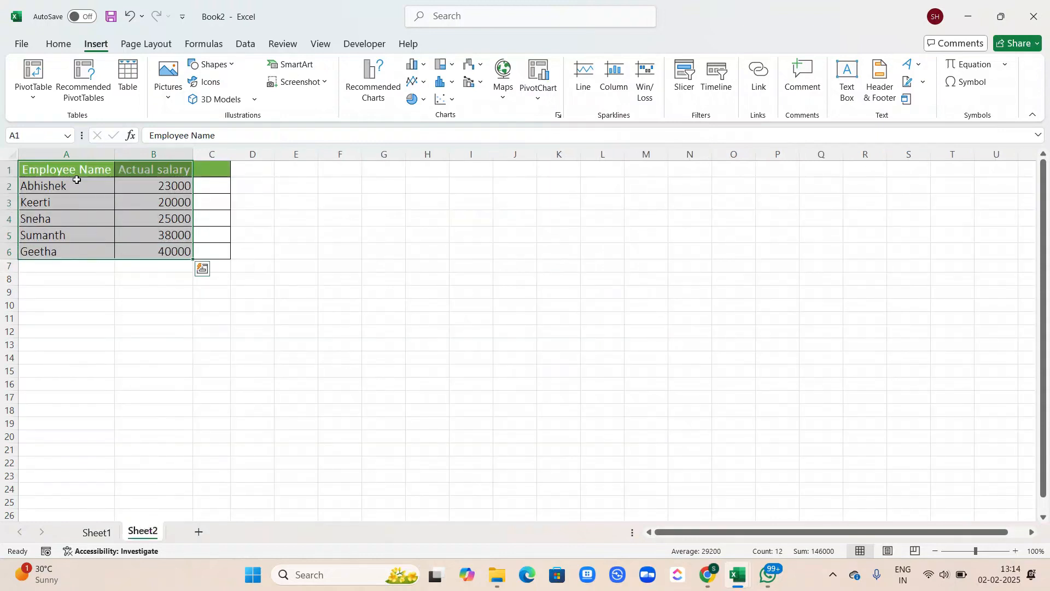
left_click(76, 183)
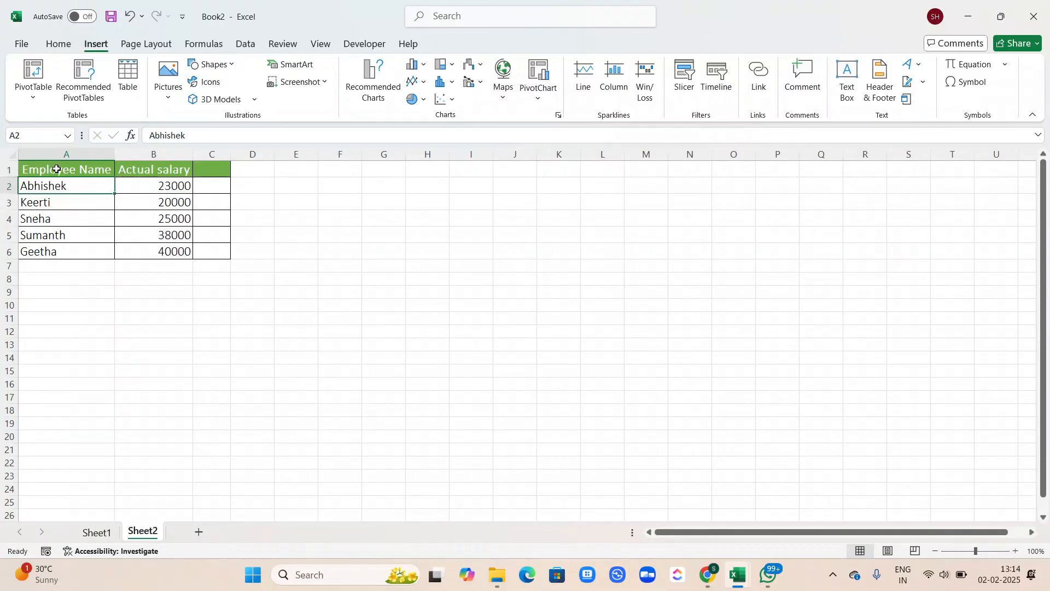
left_click_drag(56, 169, 120, 254)
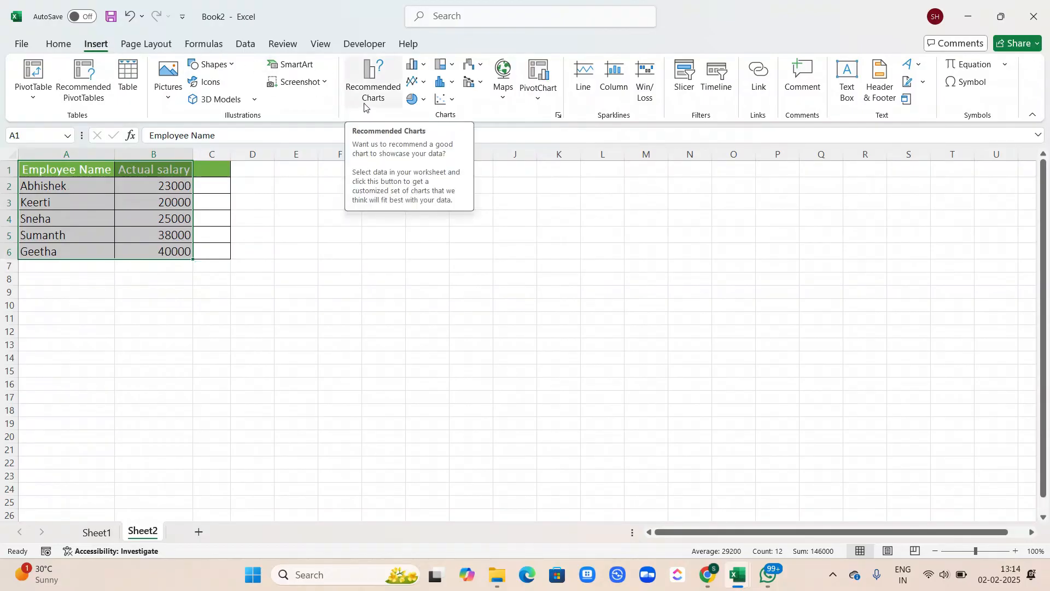
left_click(558, 116)
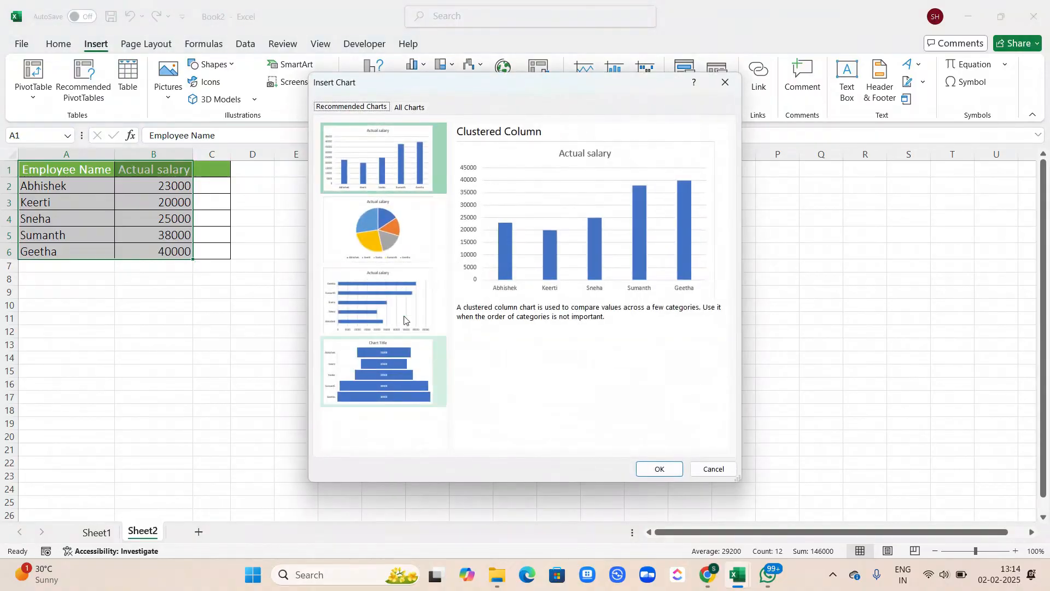
left_click(373, 177)
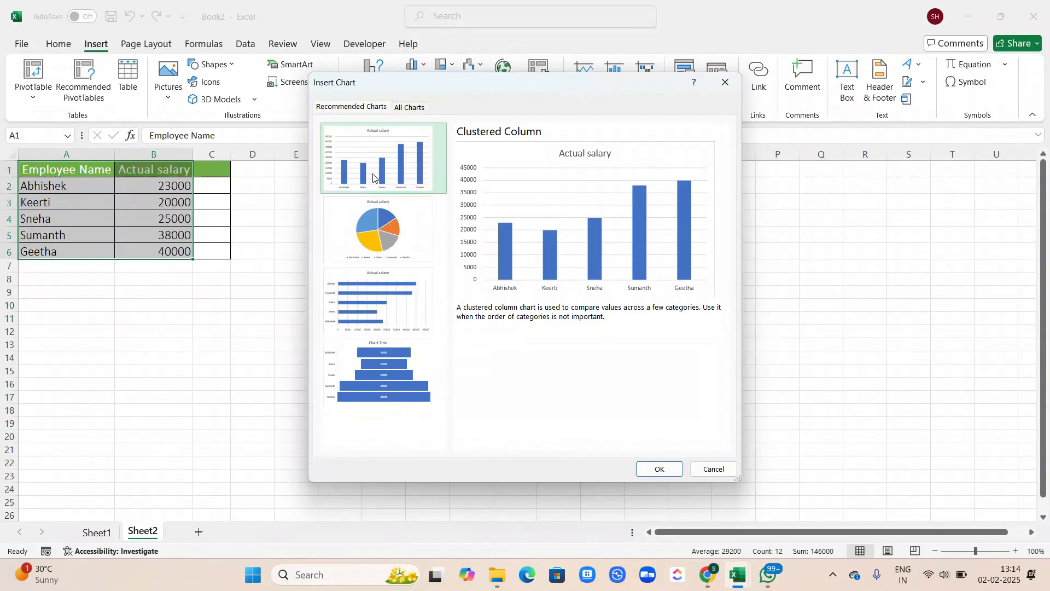
left_click(656, 470)
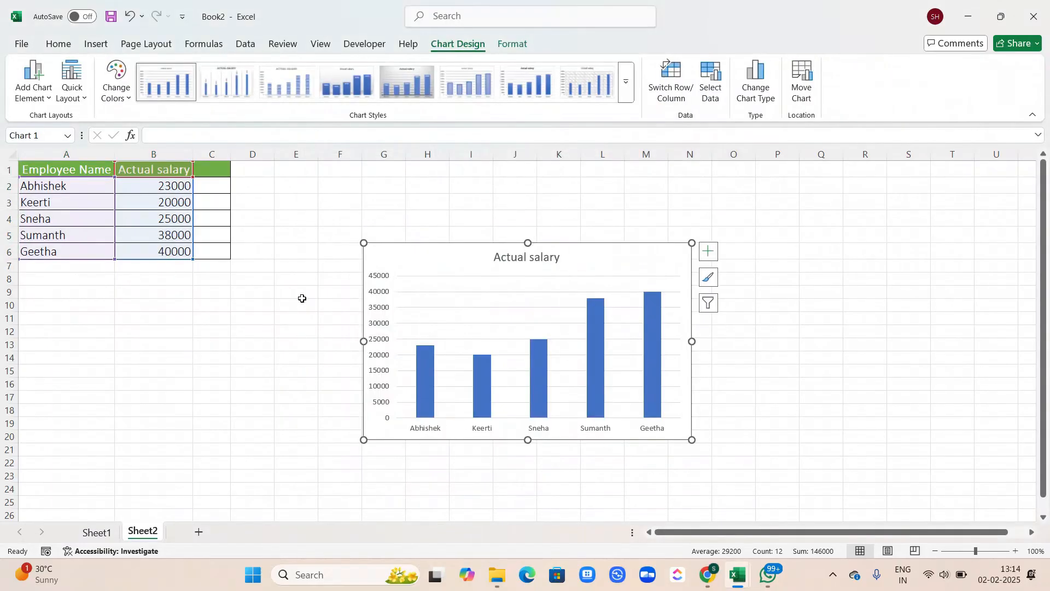
left_click(302, 298)
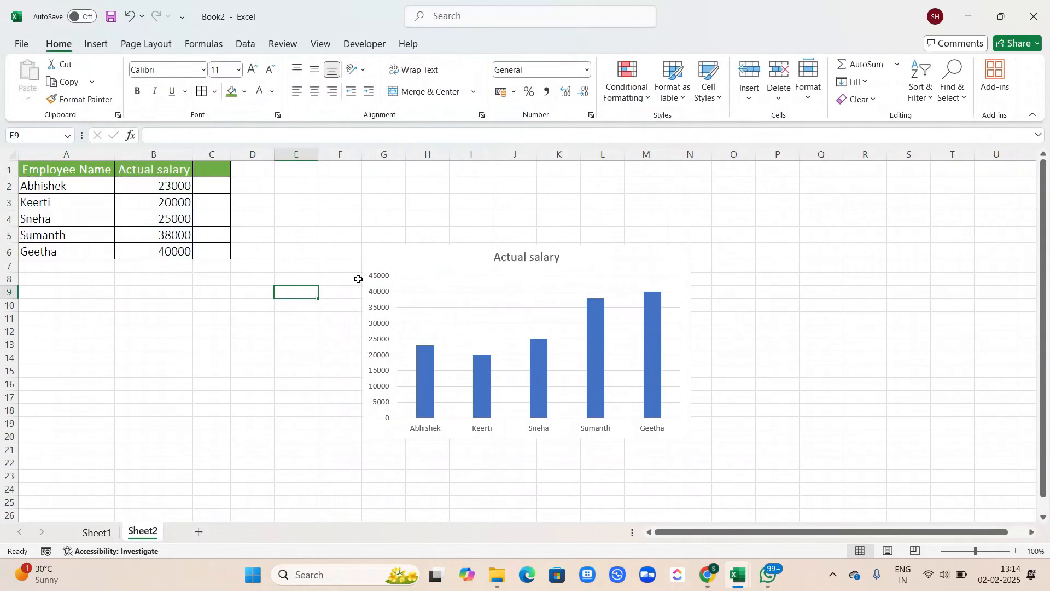
- Try to insert a recommended chart with only the empty cell A14 selected
left_click(108, 357)
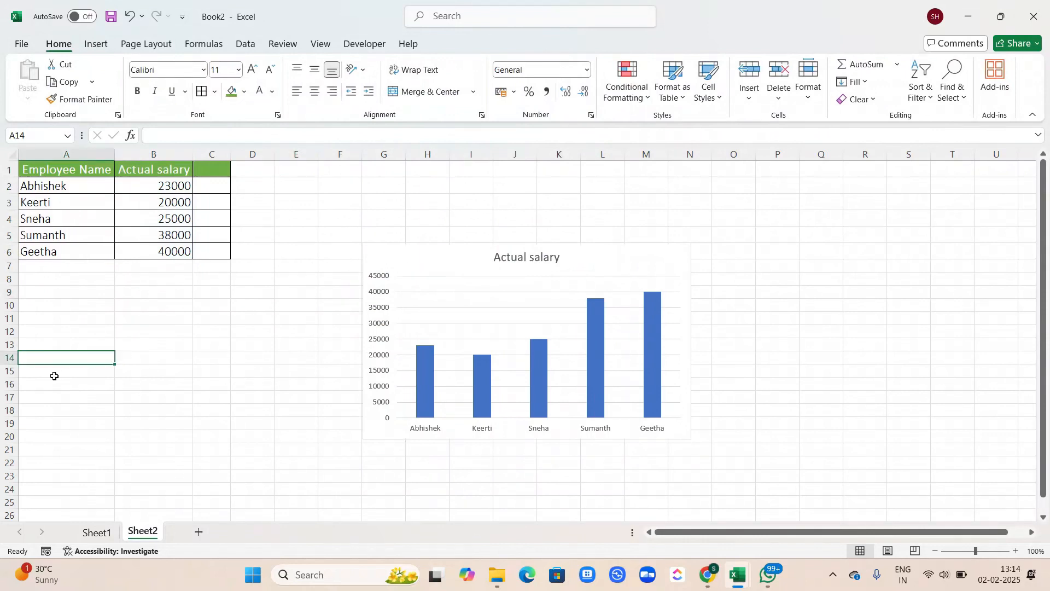
left_click(95, 44)
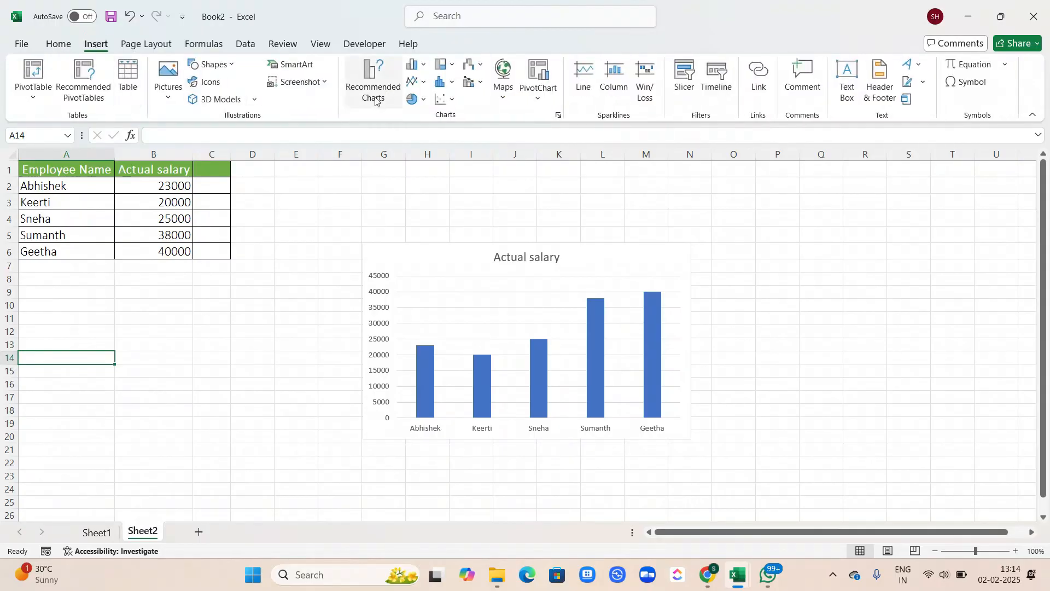
left_click(375, 102)
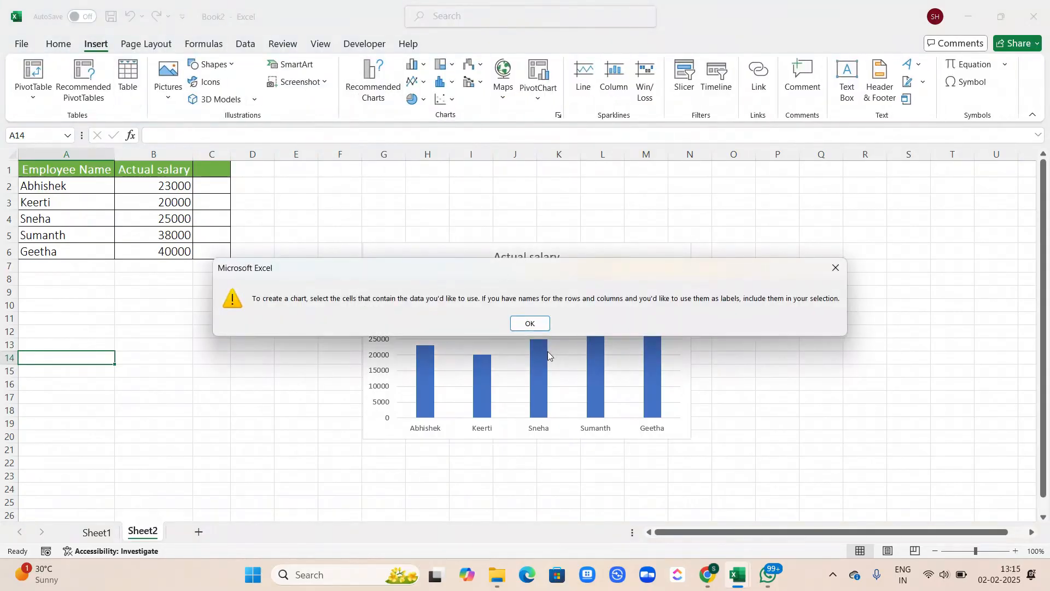
left_click(529, 324)
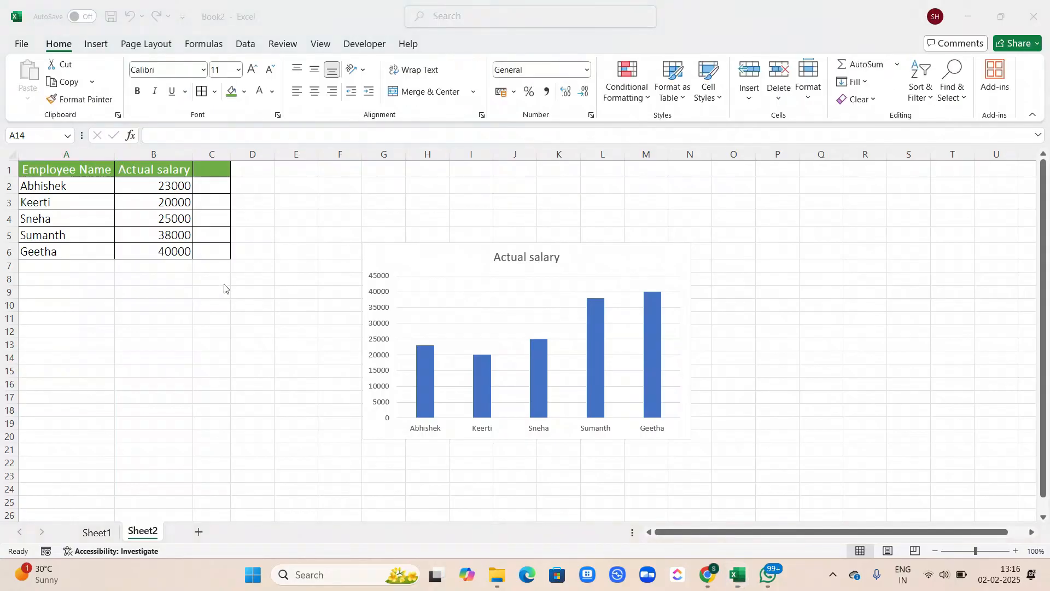
- Insert a blank 2-D clustered column chart without selecting any data
left_click(99, 44)
left_click(89, 44)
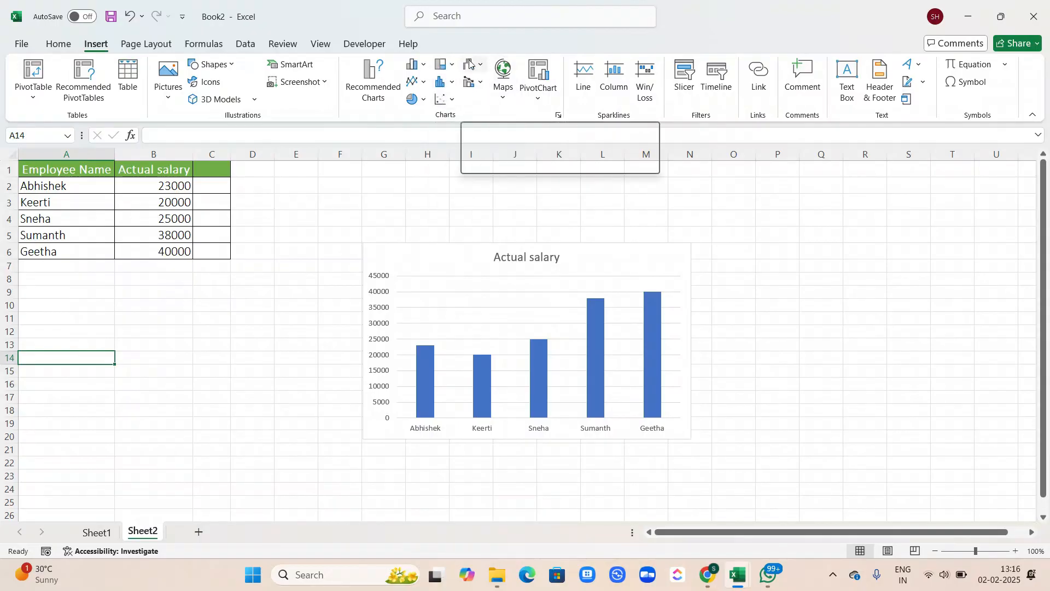
left_click(419, 65)
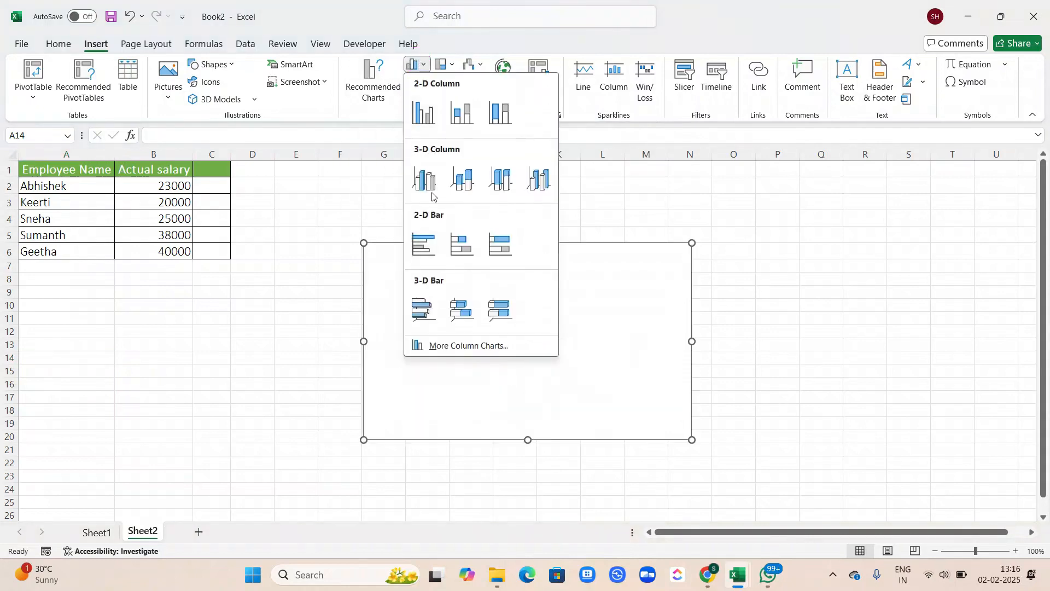
left_click(411, 111)
left_click(547, 348)
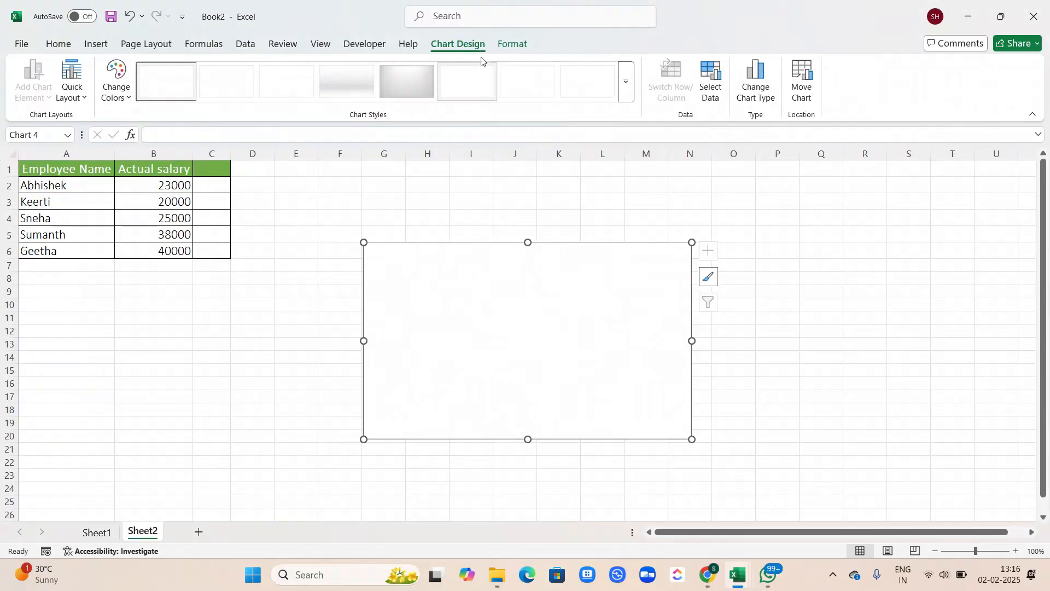
- Set the blank chart's data range to A1:B6 on Sheet2
left_click(710, 79)
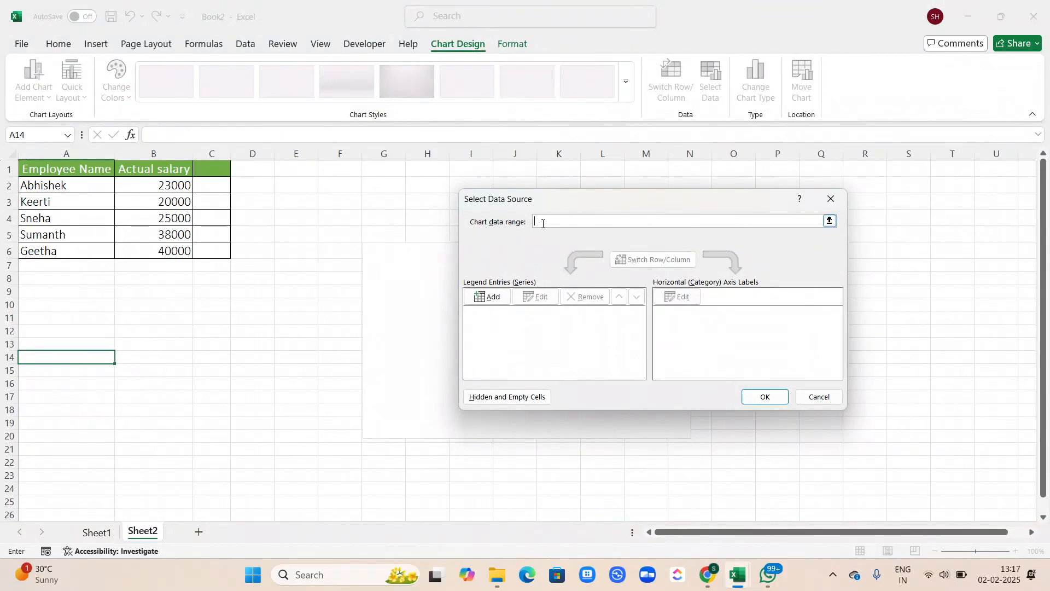
left_click_drag(42, 164, 146, 248)
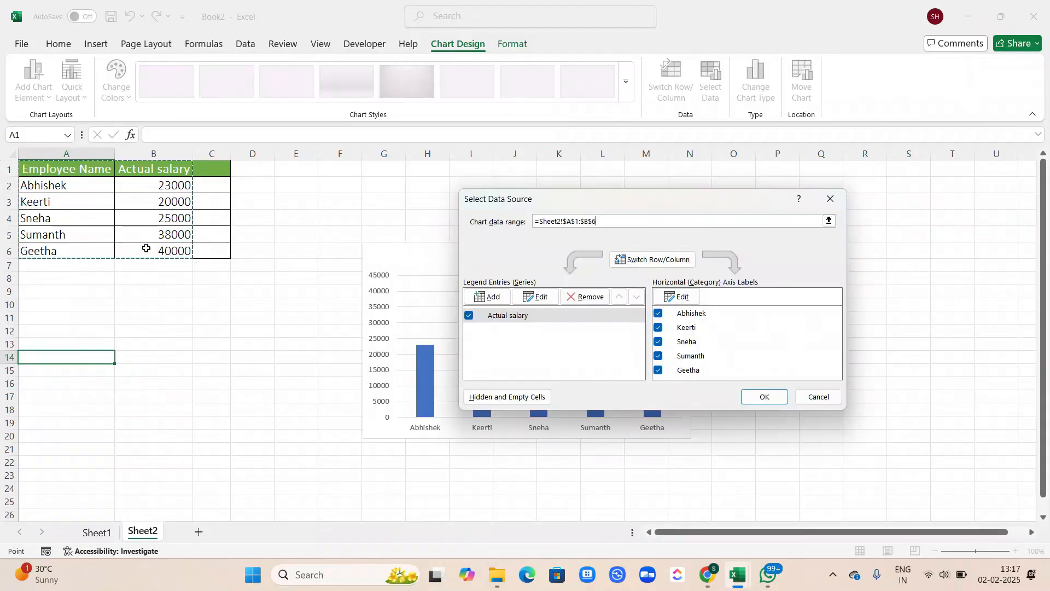
key("Return")
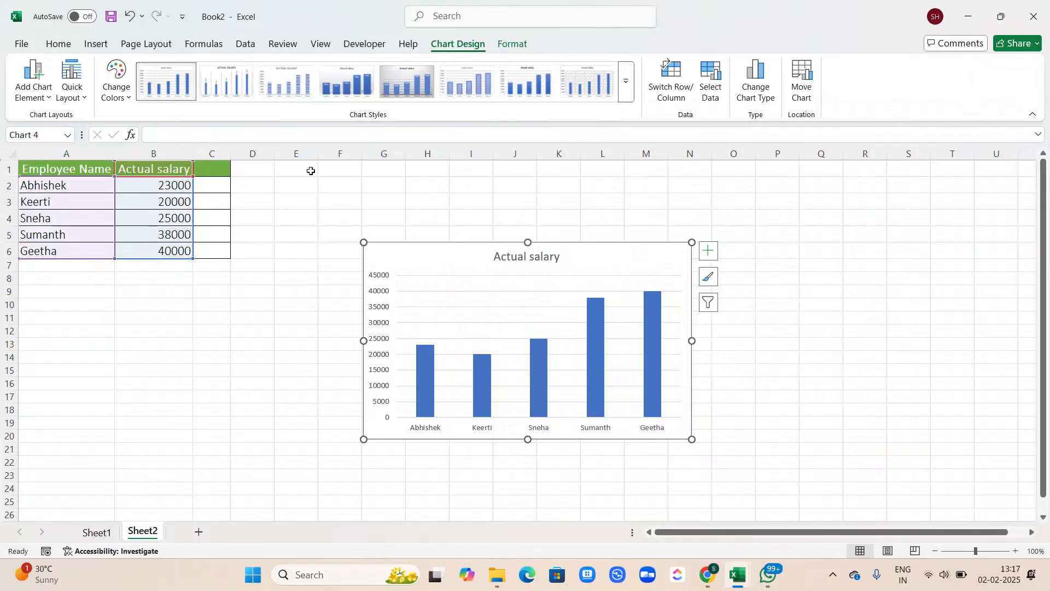
- Move the second chart below the salary table, off the first chart, and delete it
left_click(451, 257)
left_click_drag(450, 257, 115, 289)
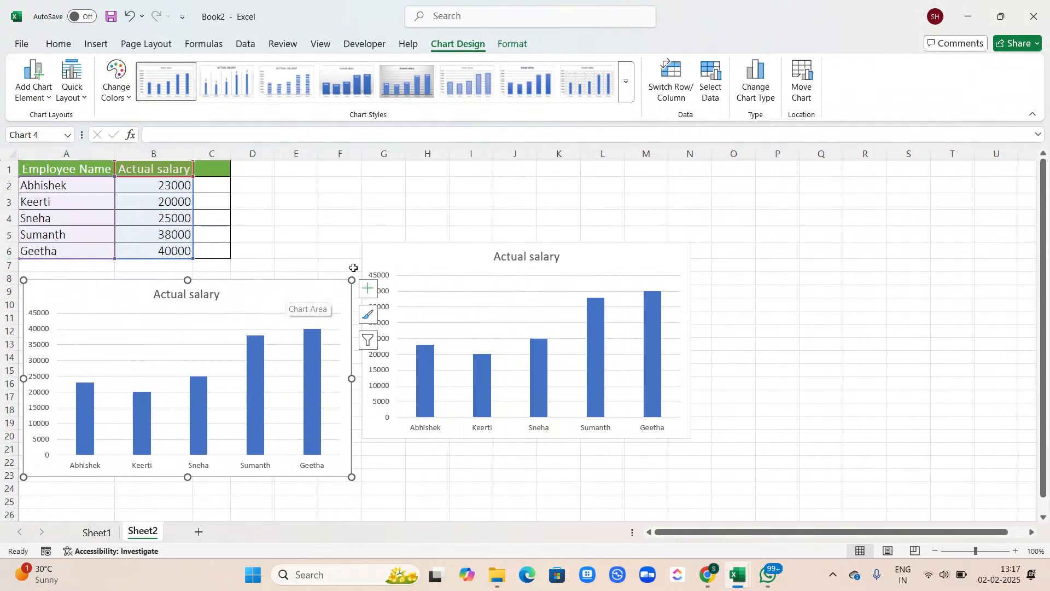
left_click(274, 293)
key("Delete")
- Move the remaining Actual salary chart up beside the table, starting at column E, row 2, and keep it selected
left_click(450, 258)
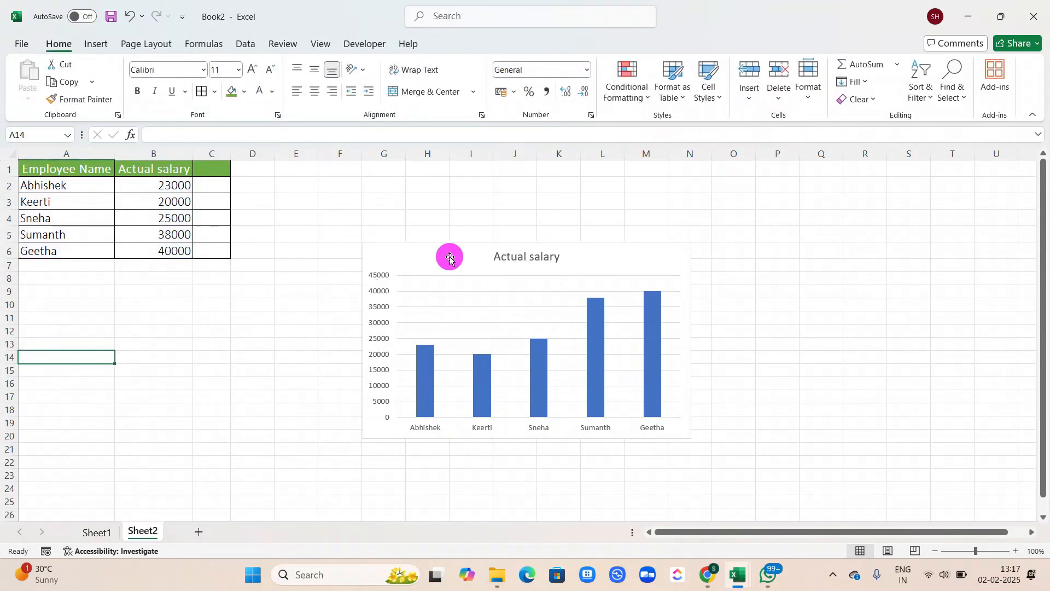
left_click_drag(449, 257, 373, 194)
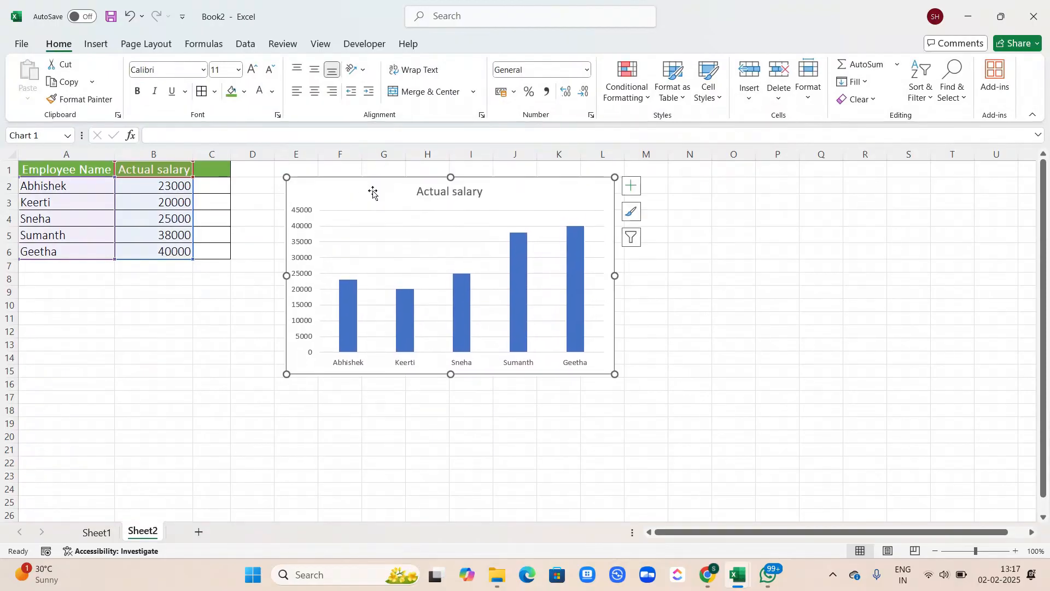
left_click(659, 215)
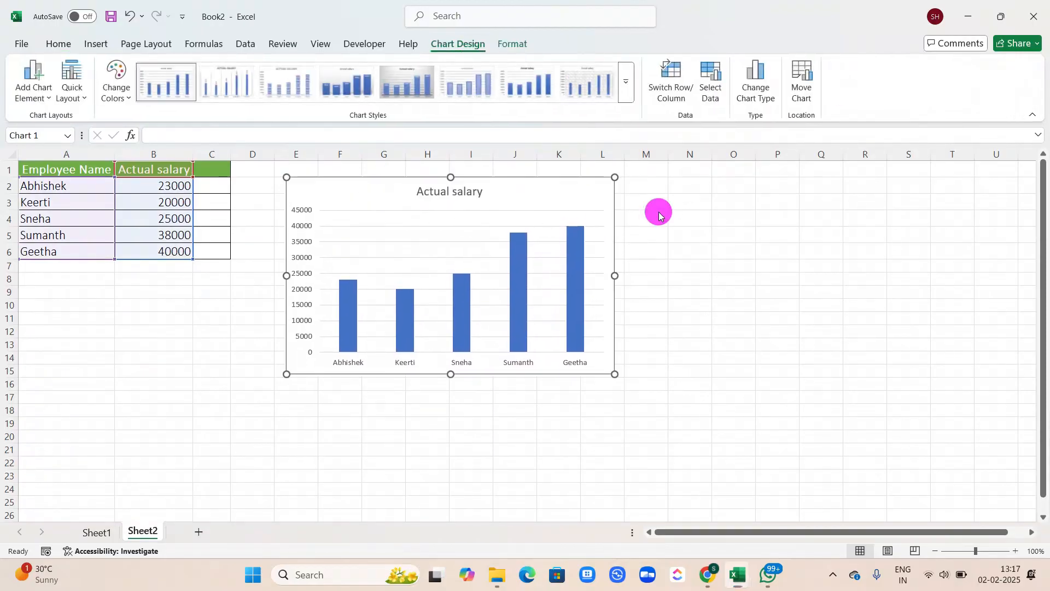
left_click(534, 191)
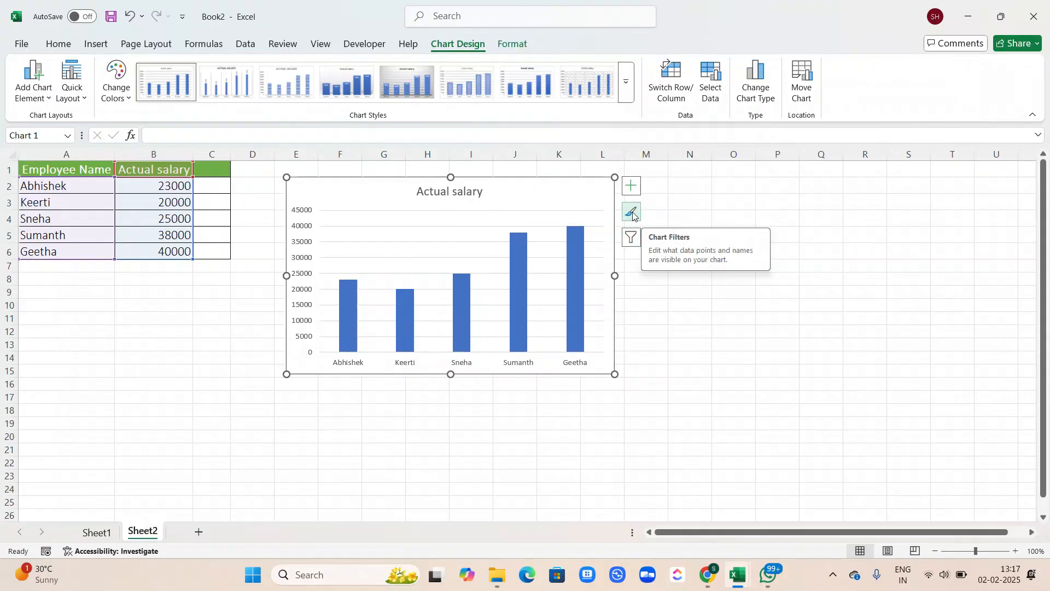
- Toggle the chart's axes off and back on, and try out the axis titles
left_click(632, 189)
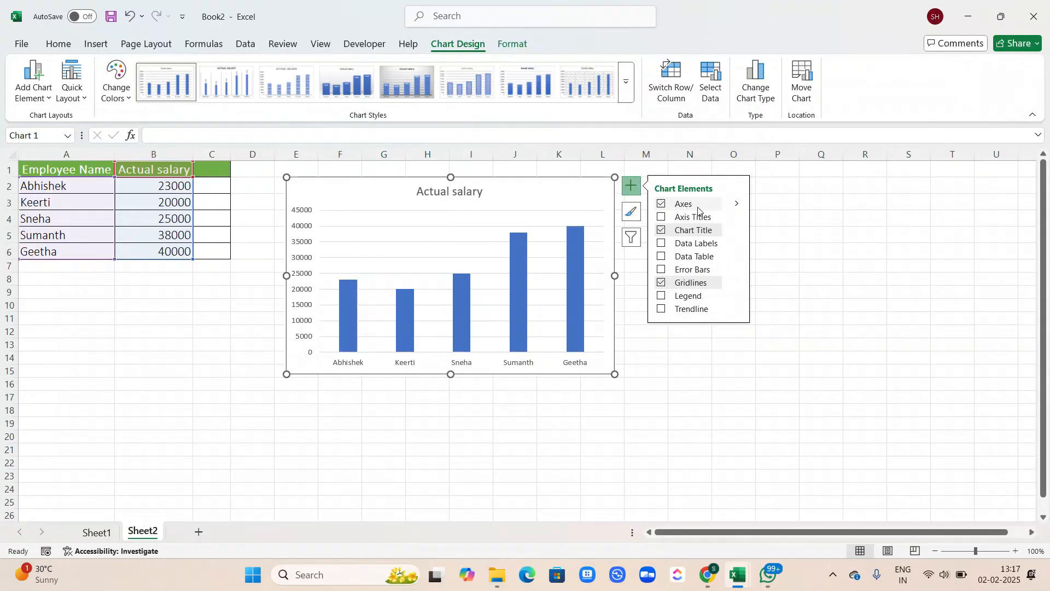
left_click(661, 204)
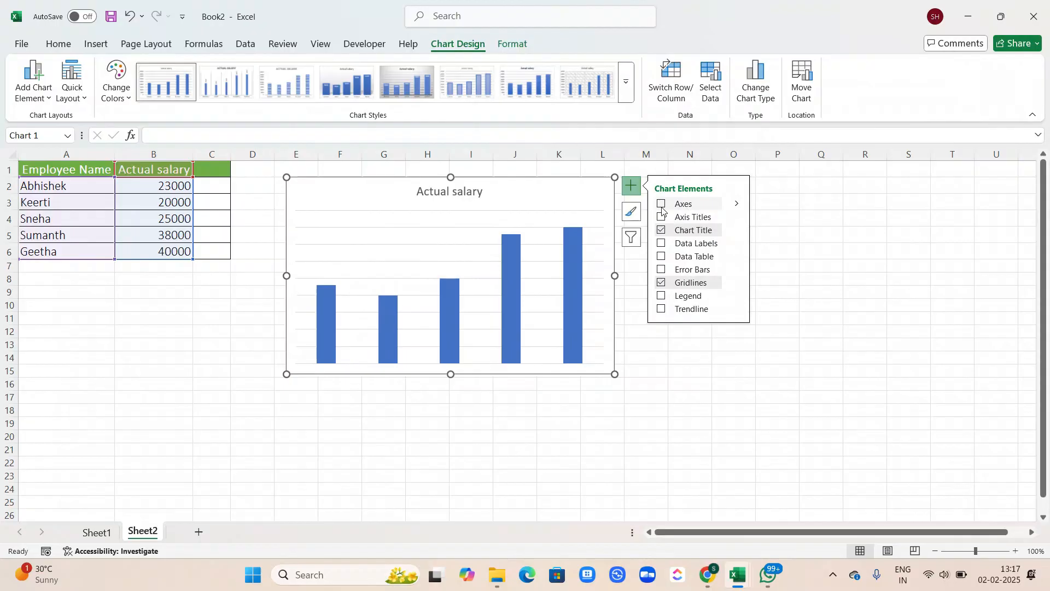
left_click(661, 204)
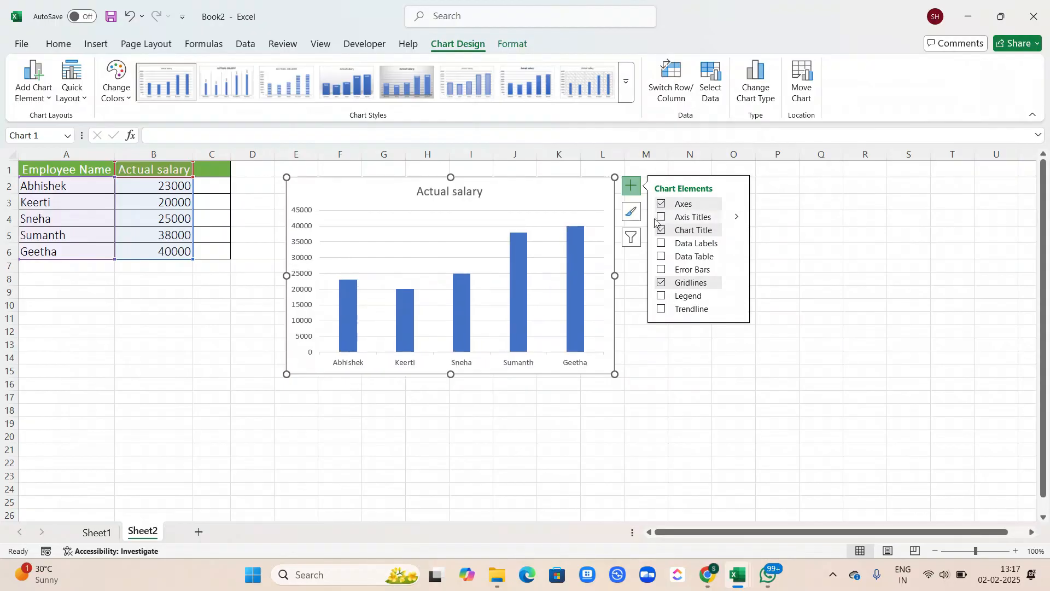
left_click(663, 219)
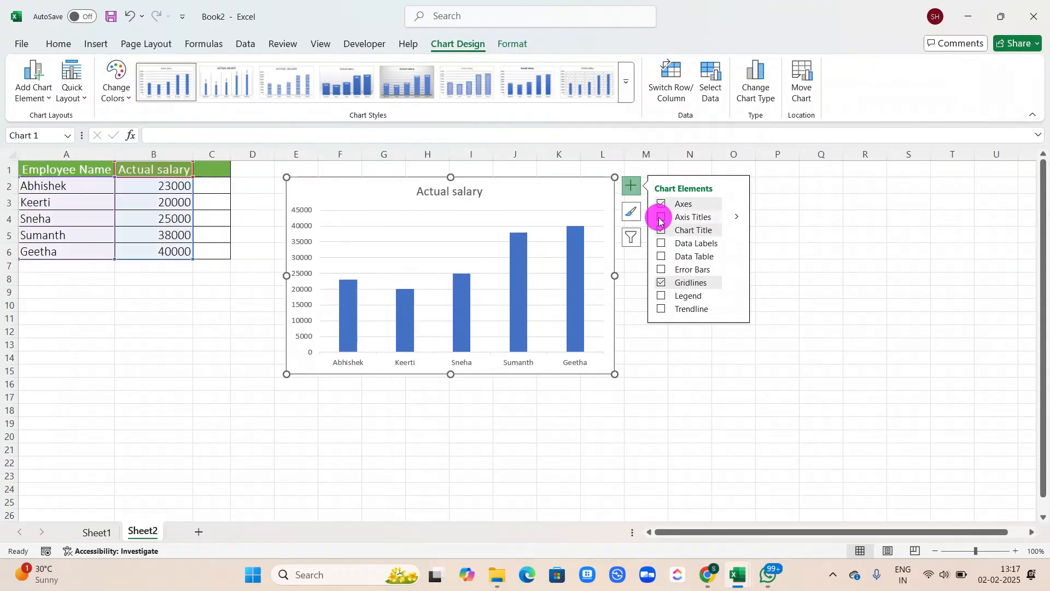
left_click(661, 219)
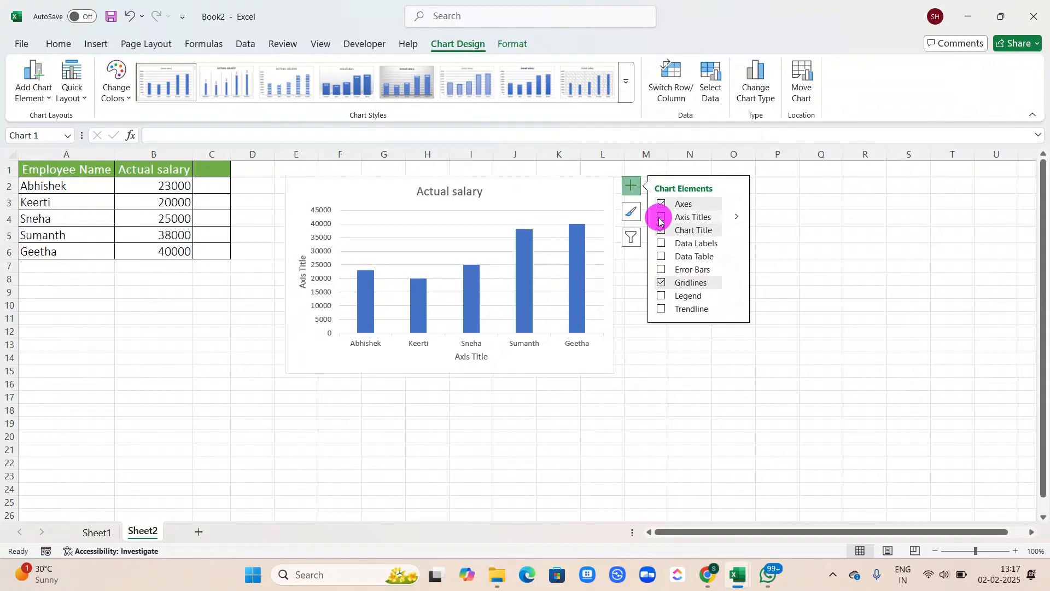
- Look through the placement options for the chart title, including Centered Overlay, and for the data labels
left_click(734, 235)
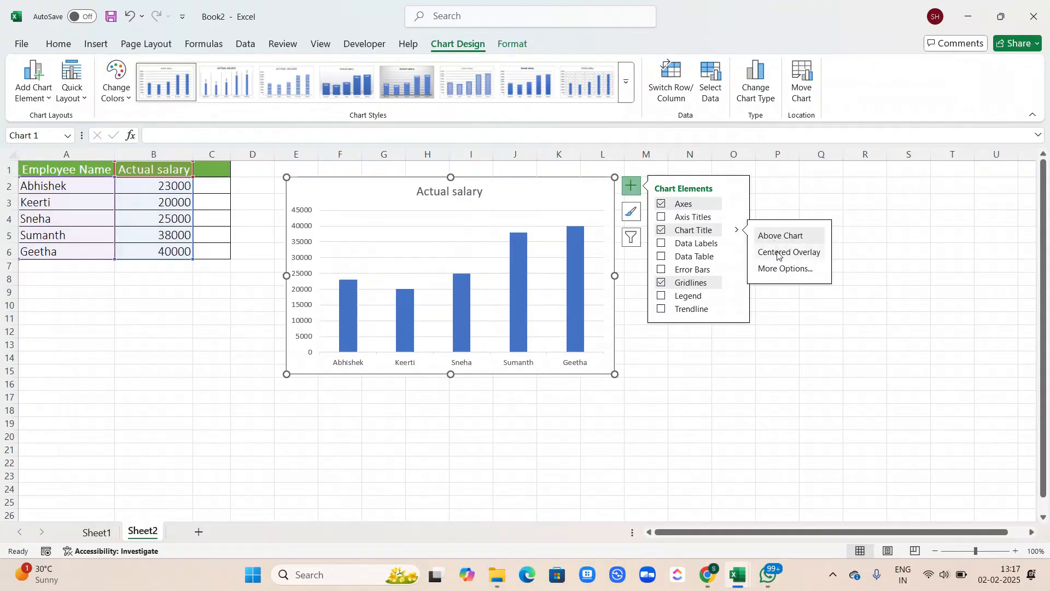
left_click(778, 253)
left_click(738, 248)
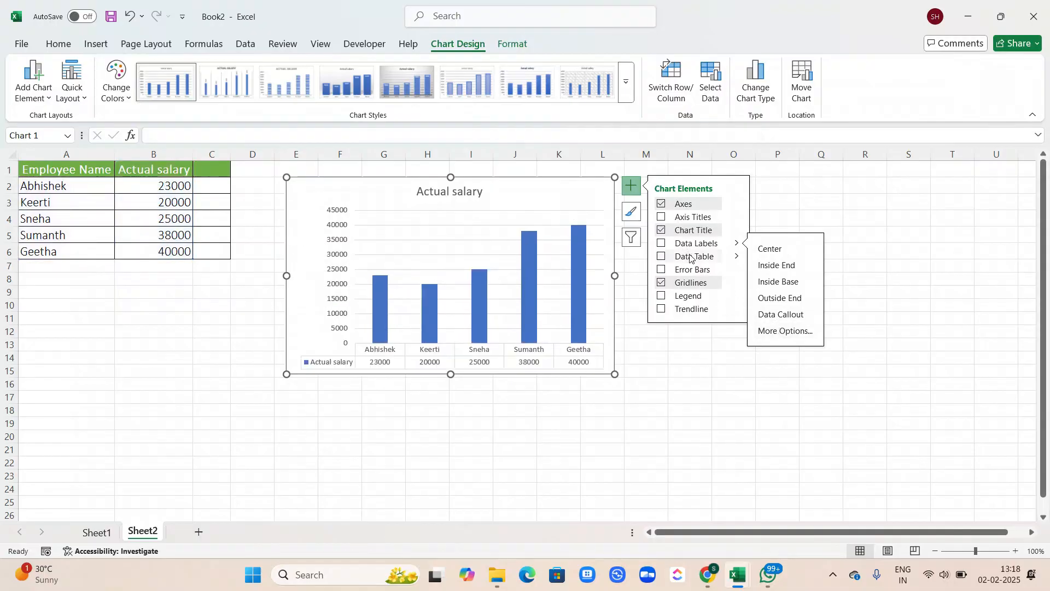
- Add a data table with legend keys to the chart and turn off its gridlines
mouse_move(735, 261)
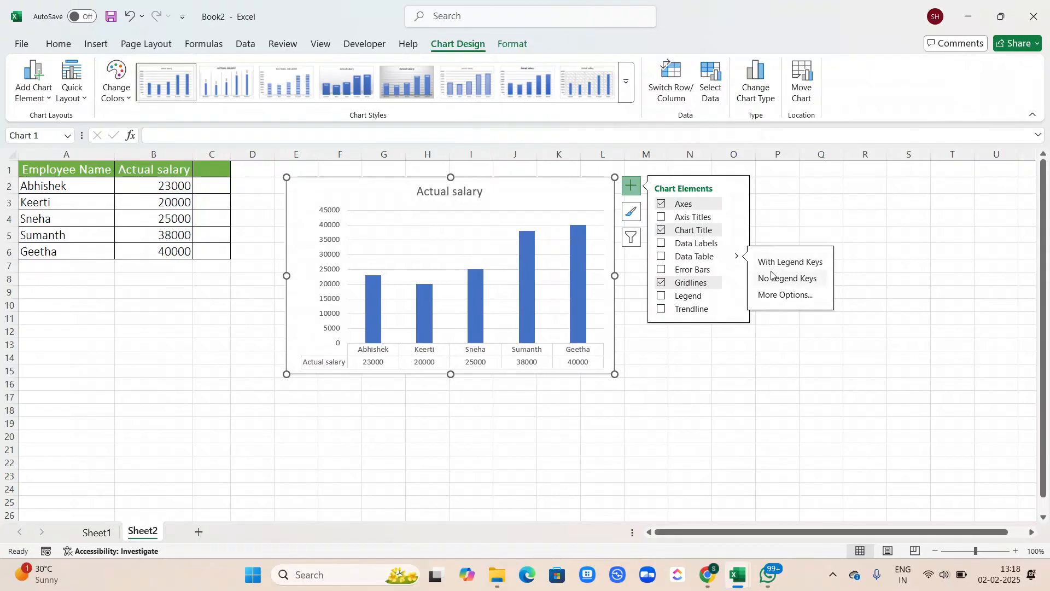
left_click(771, 263)
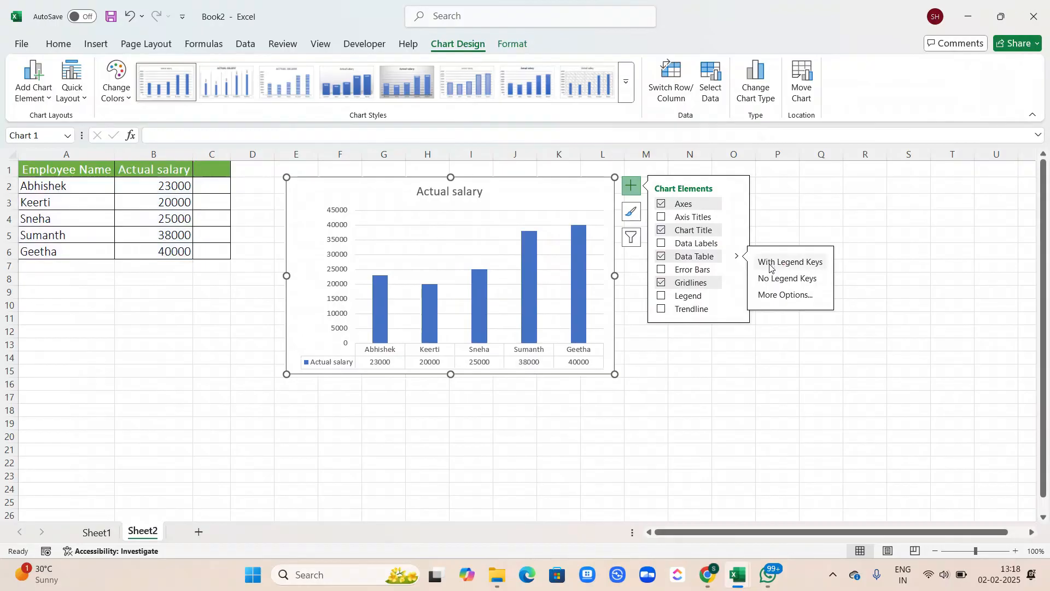
left_click(682, 298)
left_click(682, 298)
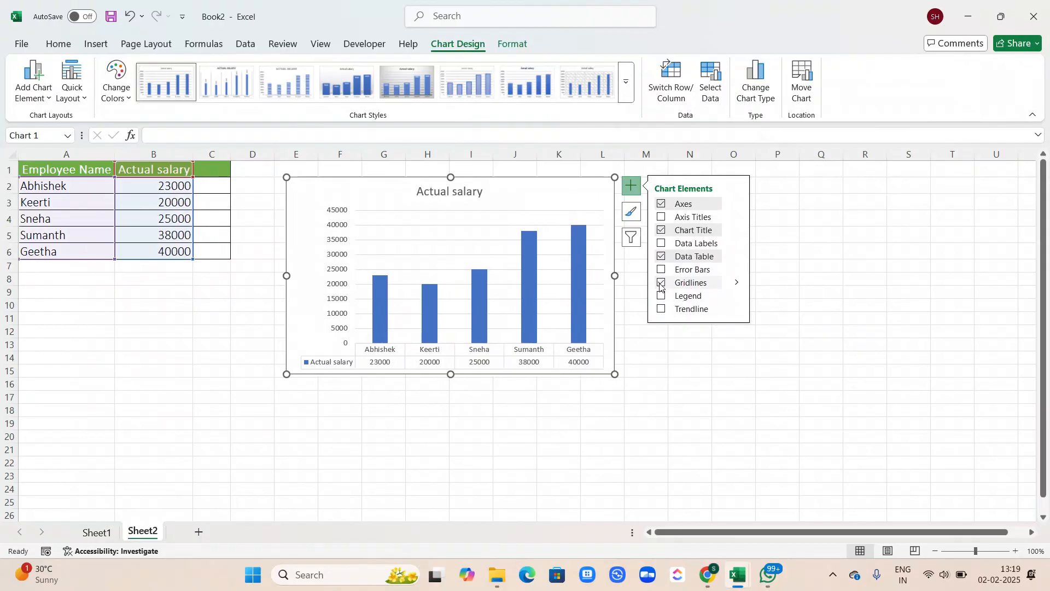
left_click(661, 282)
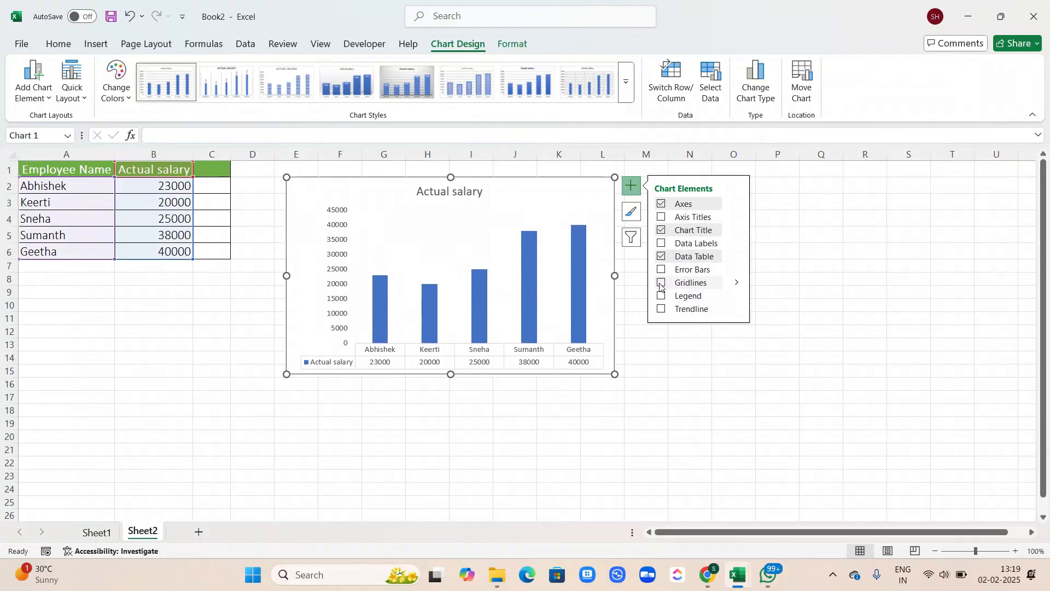
- Look at the legend placement options and remove the data table from the chart
left_click(663, 296)
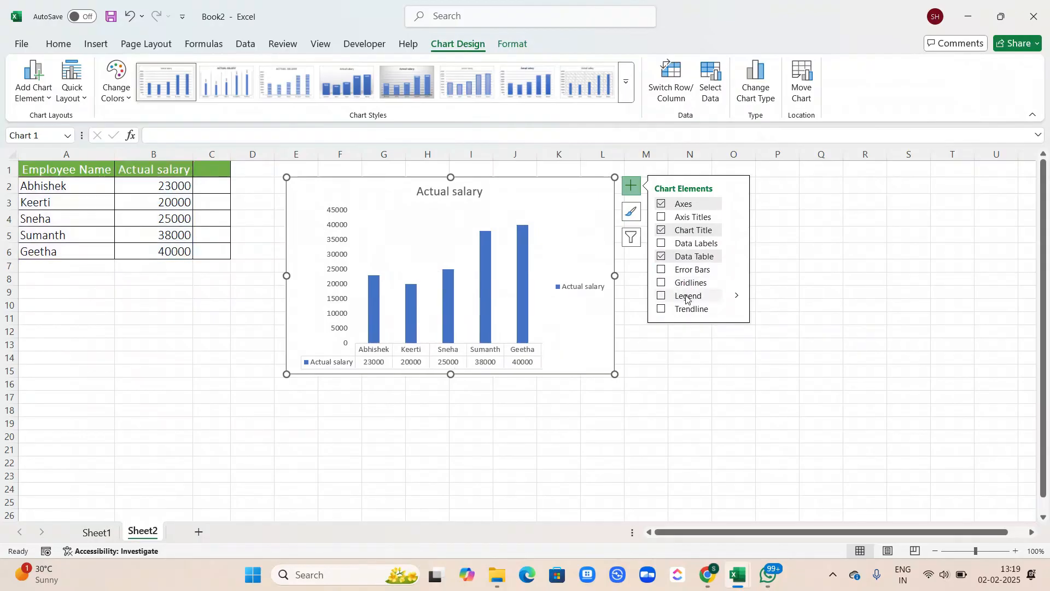
left_click(731, 298)
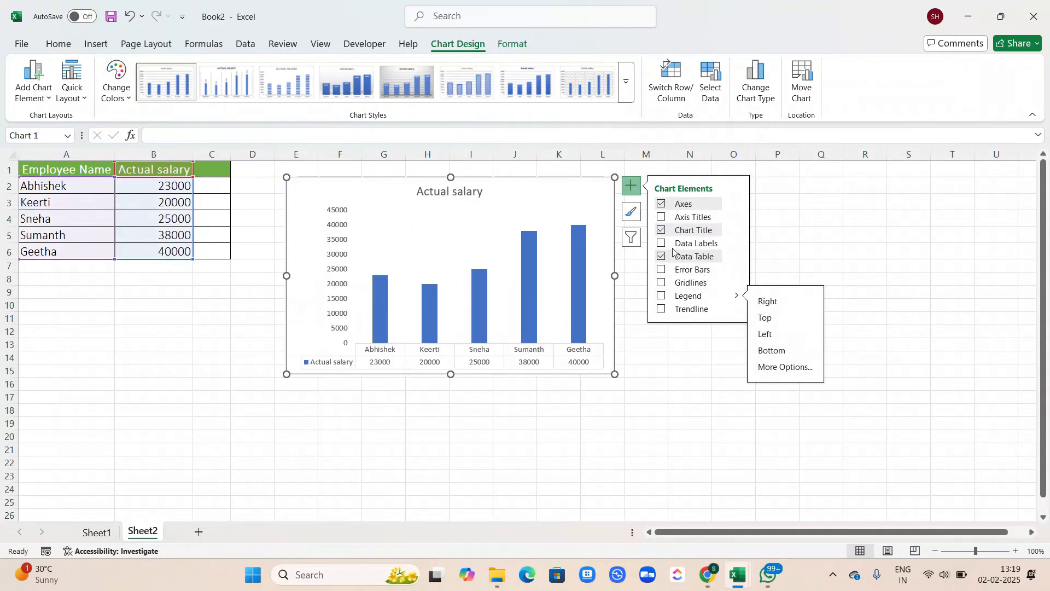
left_click(661, 256)
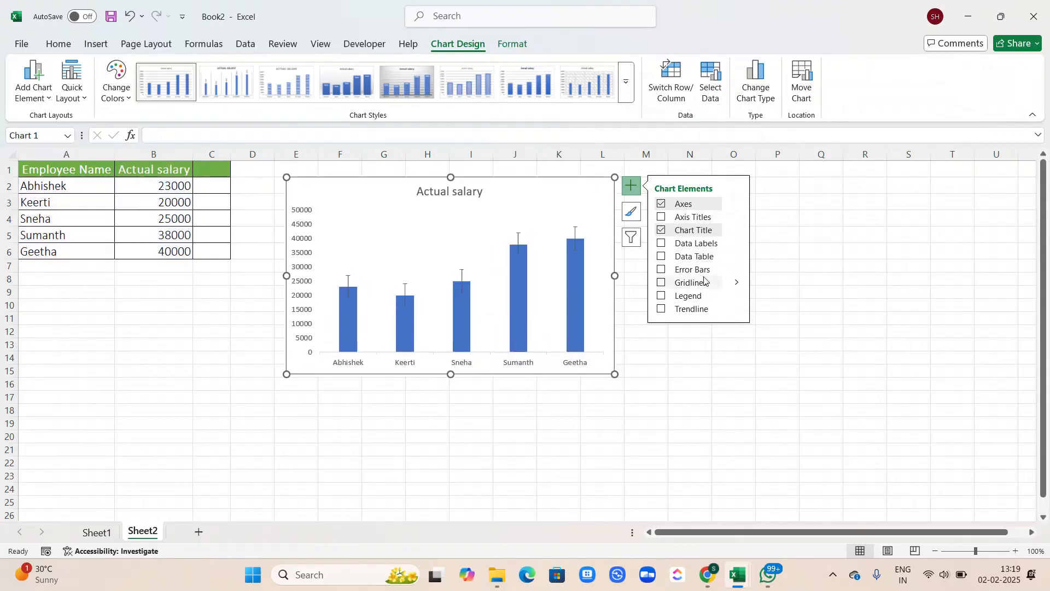
- Add a legend at the top of the Actual salary chart, and try out a linear trendline before removing it
left_click(662, 296)
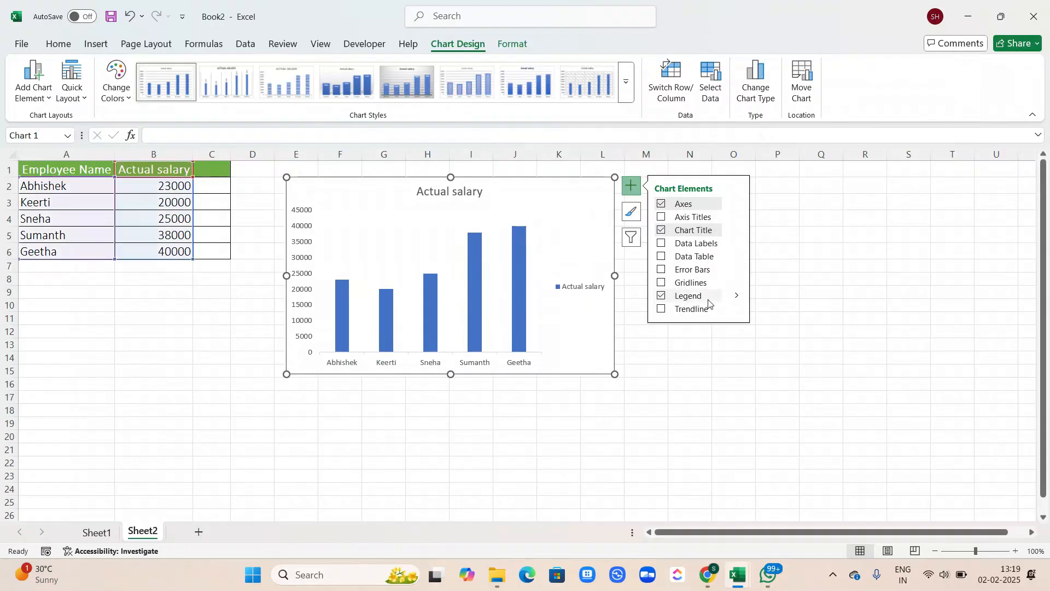
left_click(736, 296)
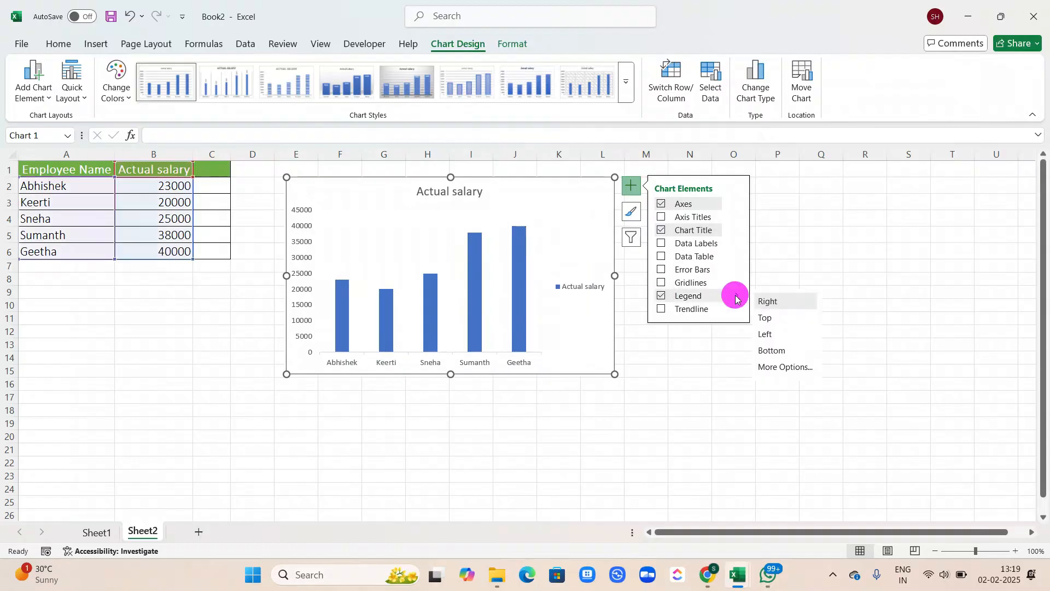
left_click(775, 322)
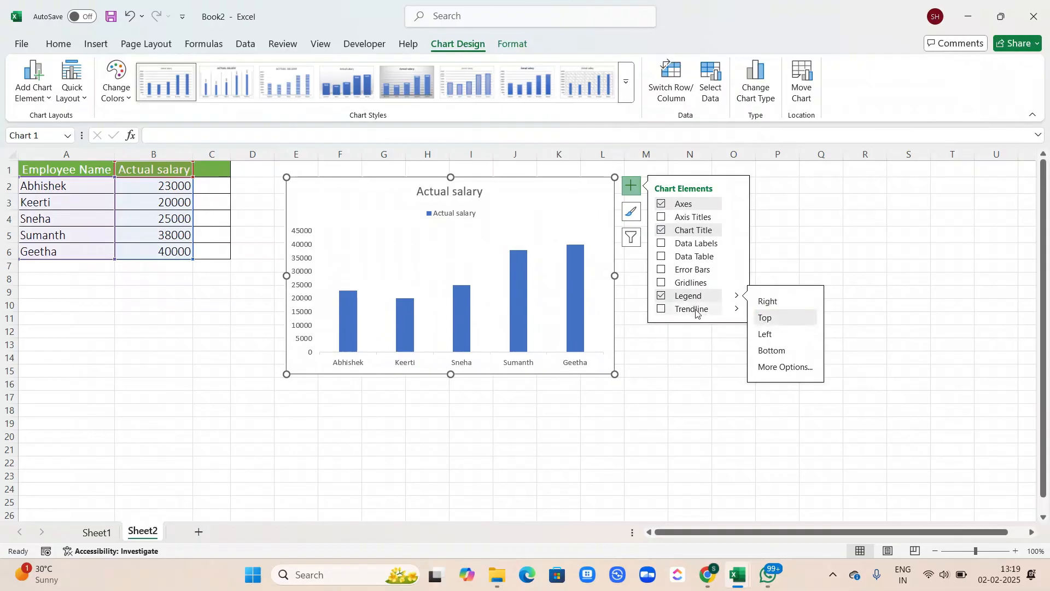
left_click(660, 309)
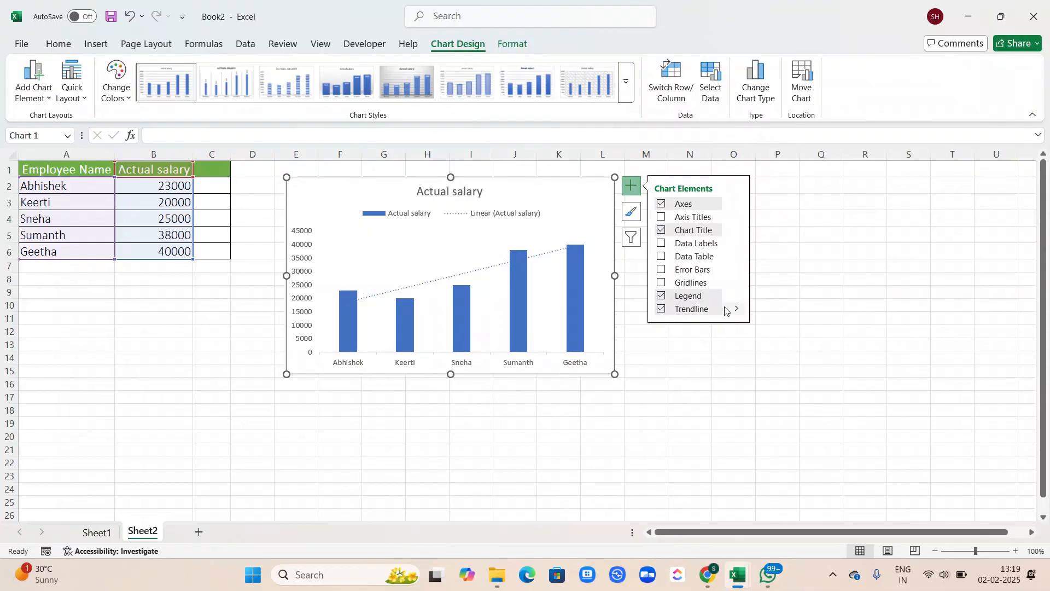
left_click(661, 310)
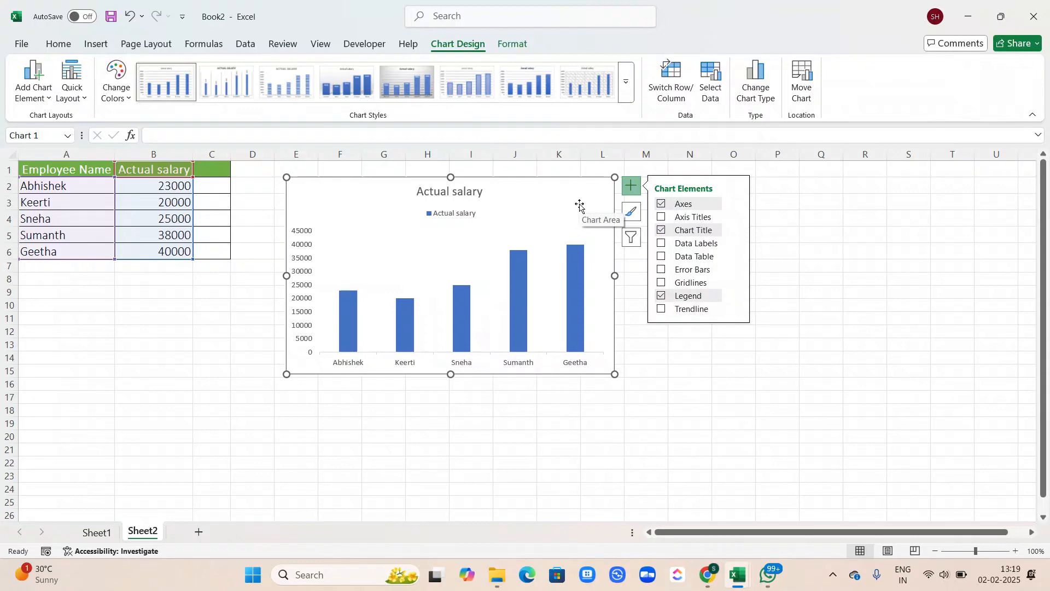
- Try out several chart styles on the Actual salary chart, ending with the second style with an uppercase title and vertical data labels
left_click(634, 218)
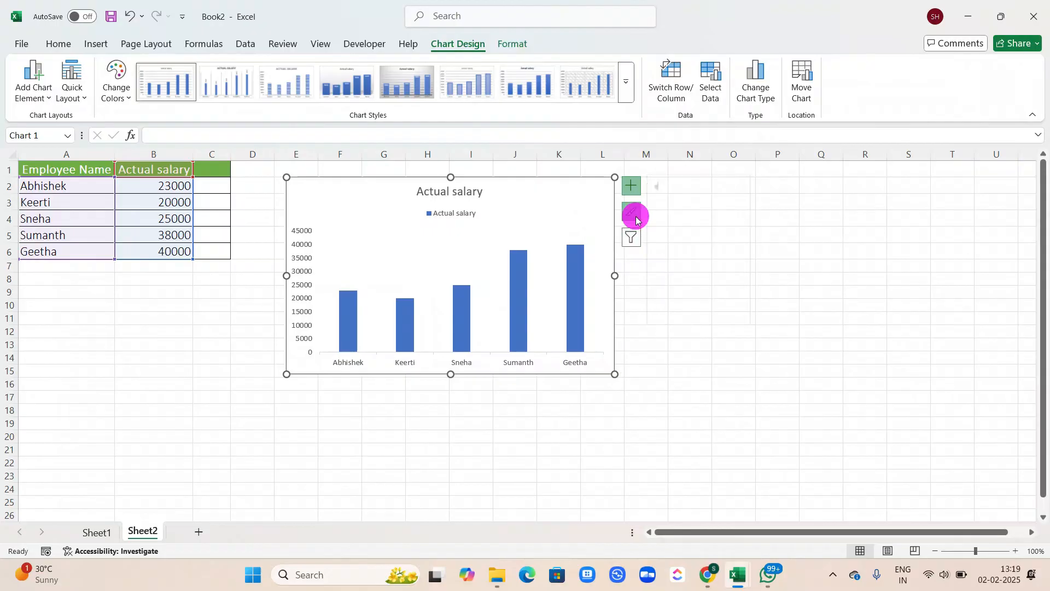
left_click(705, 285)
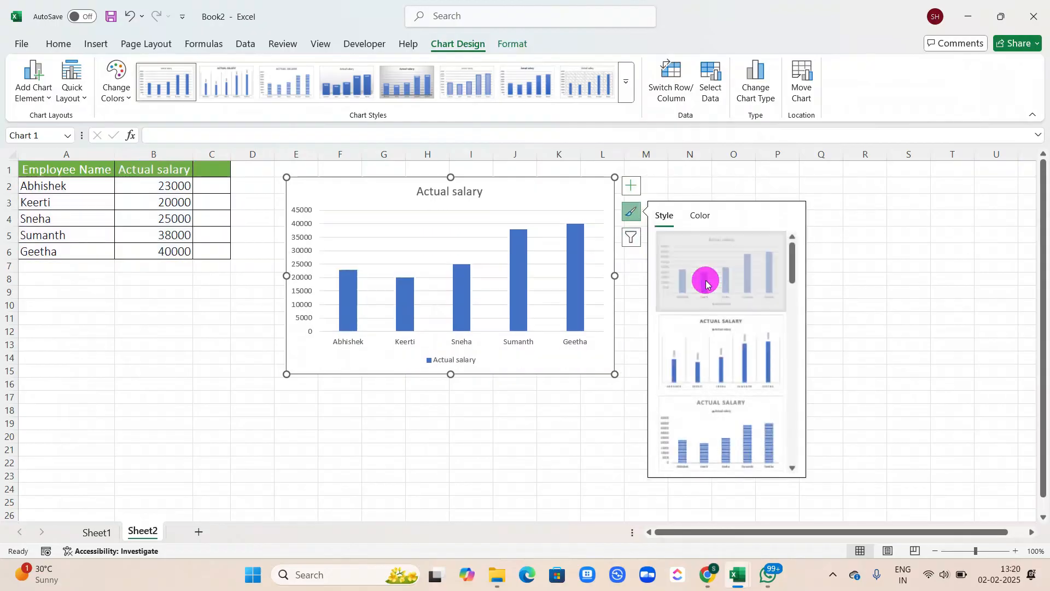
left_click(707, 327)
scroll(710, 343, "down", 3)
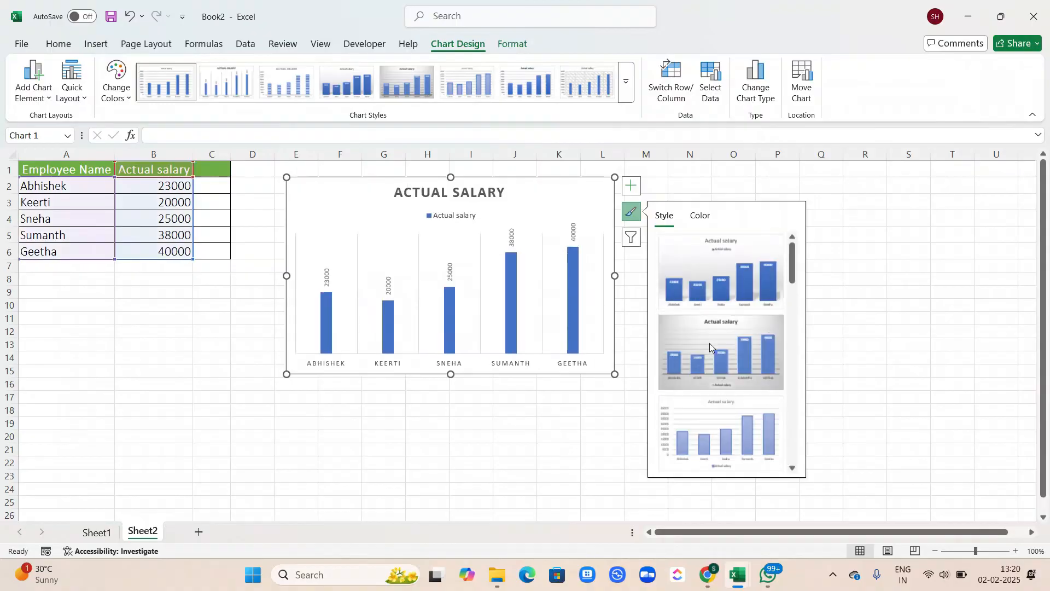
scroll(710, 343, "down", 1)
left_click(710, 343)
scroll(710, 343, "up", 5)
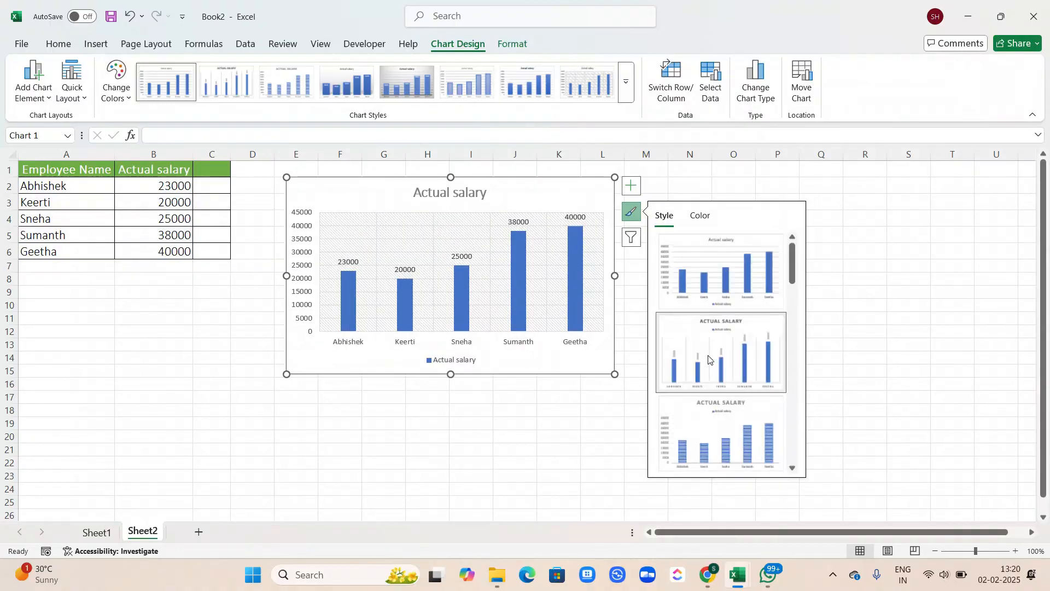
left_click(707, 349)
- Look at the Colorful and Monochromatic palettes for the chart and apply the first chart style
left_click(700, 216)
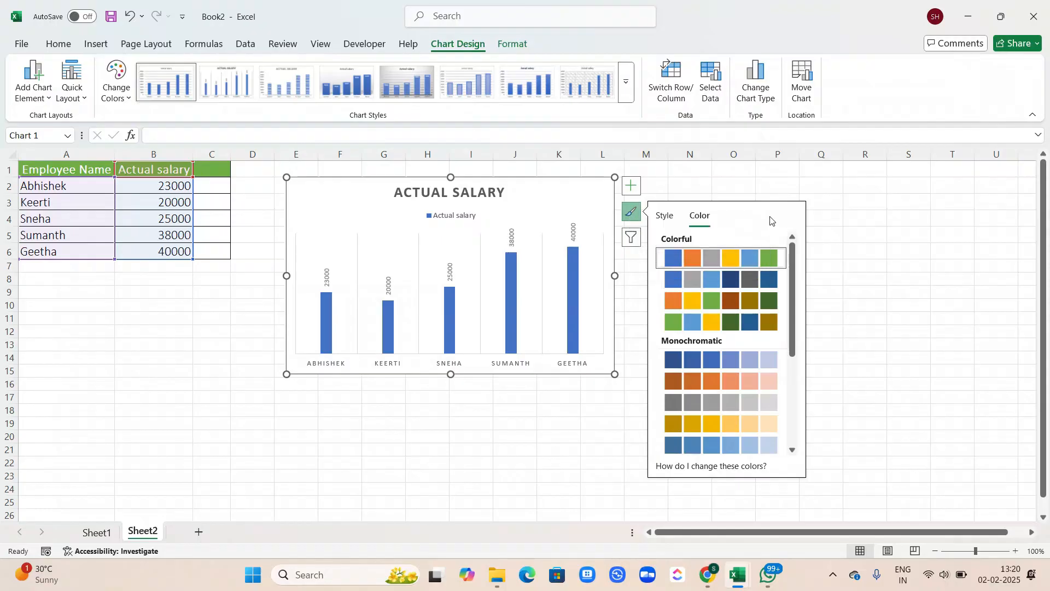
left_click(666, 216)
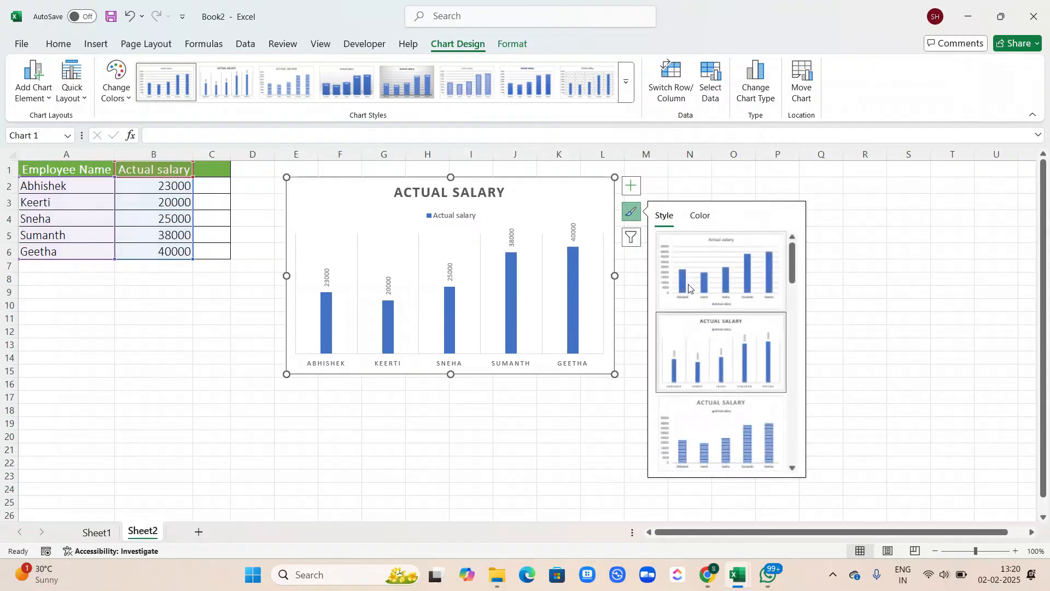
left_click(689, 289)
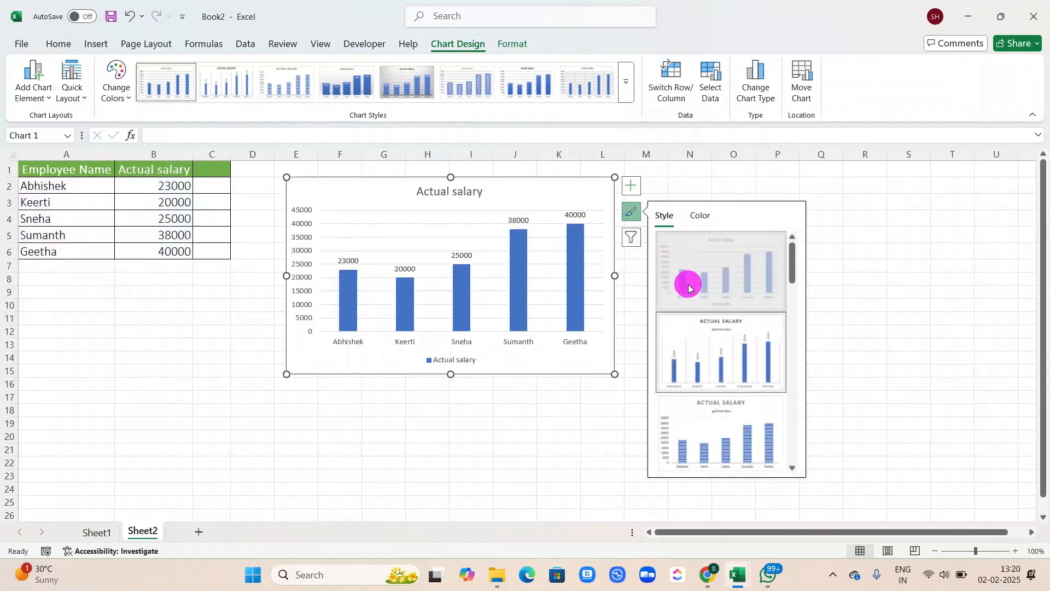
- Open the Actual salary series for editing from the chart filters, view its name and value ranges, and cancel
left_click(625, 246)
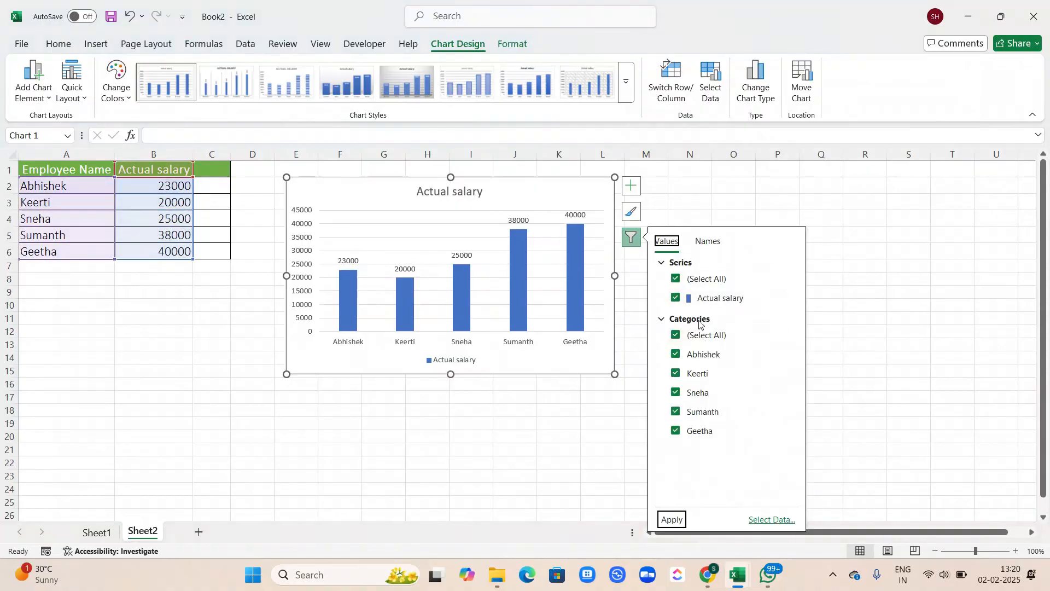
left_click_drag(790, 295, 762, 301)
left_click(764, 304)
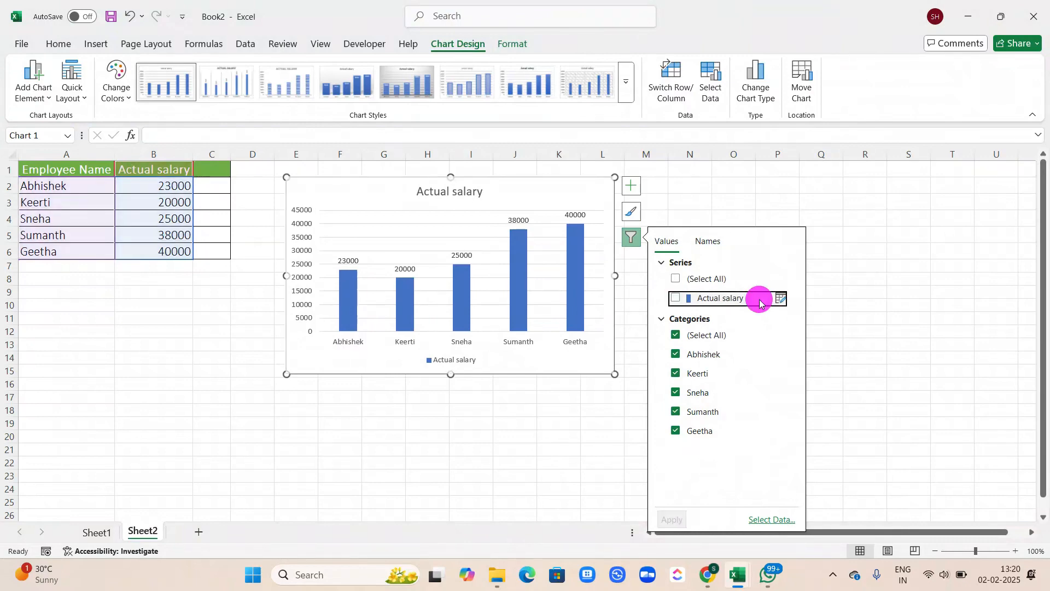
left_click(784, 304)
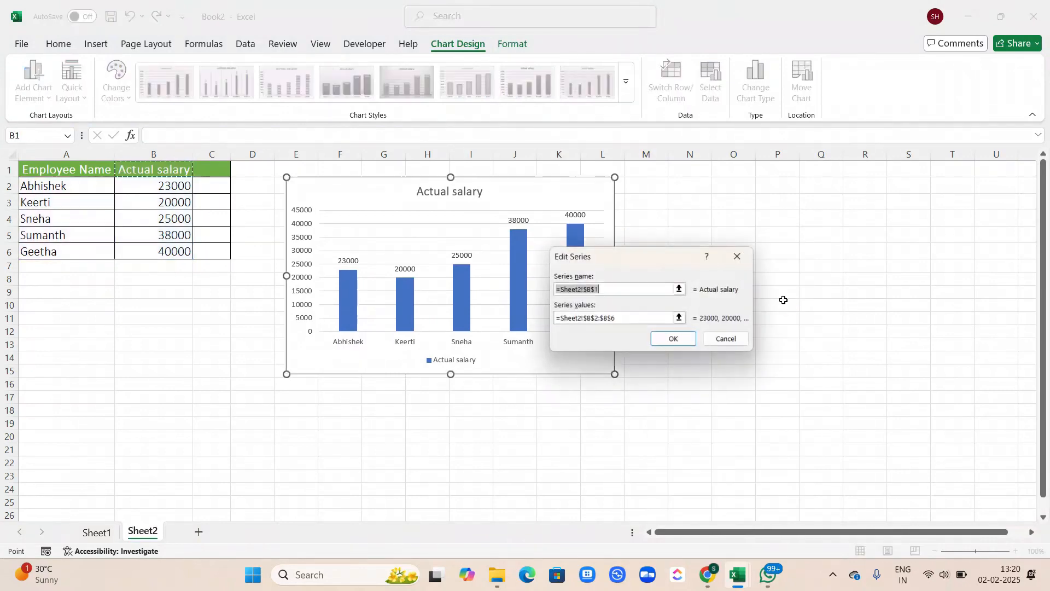
left_click(741, 257)
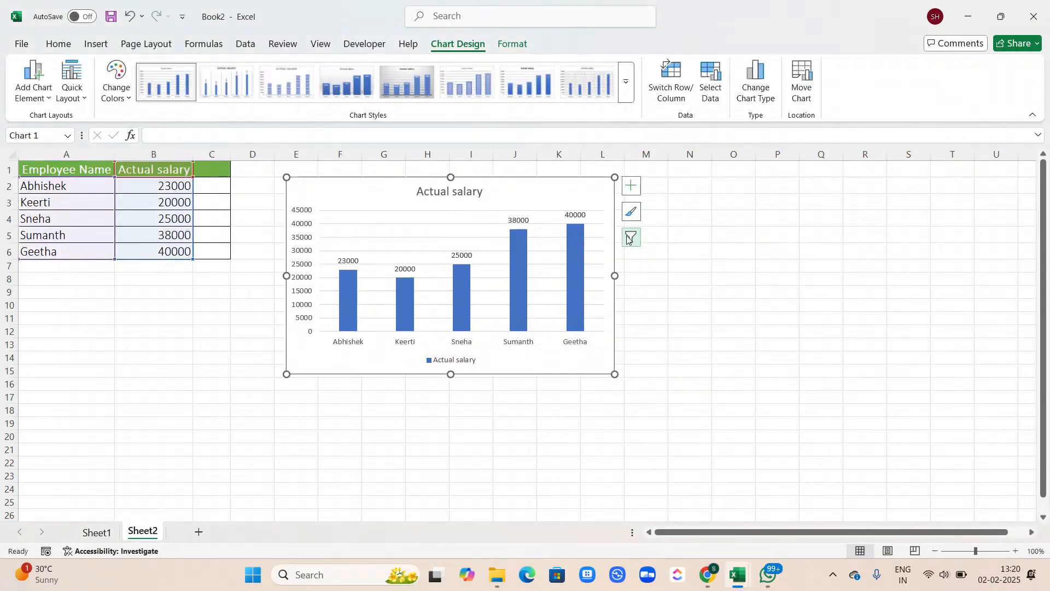
- Look through the chart filter's values and names options for series and categories, and close it without applying changes
left_click(630, 236)
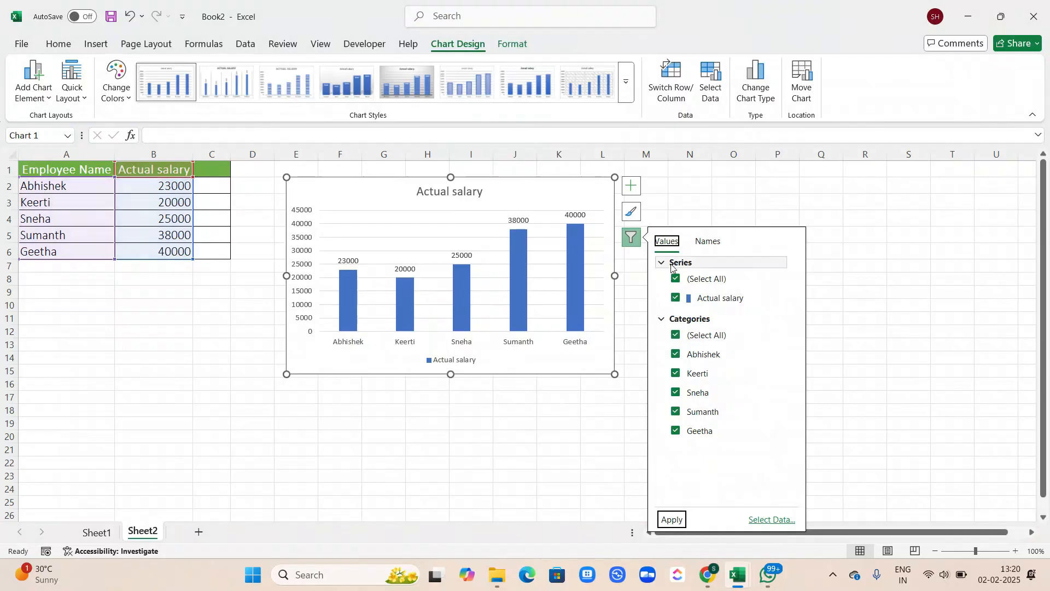
left_click(673, 298)
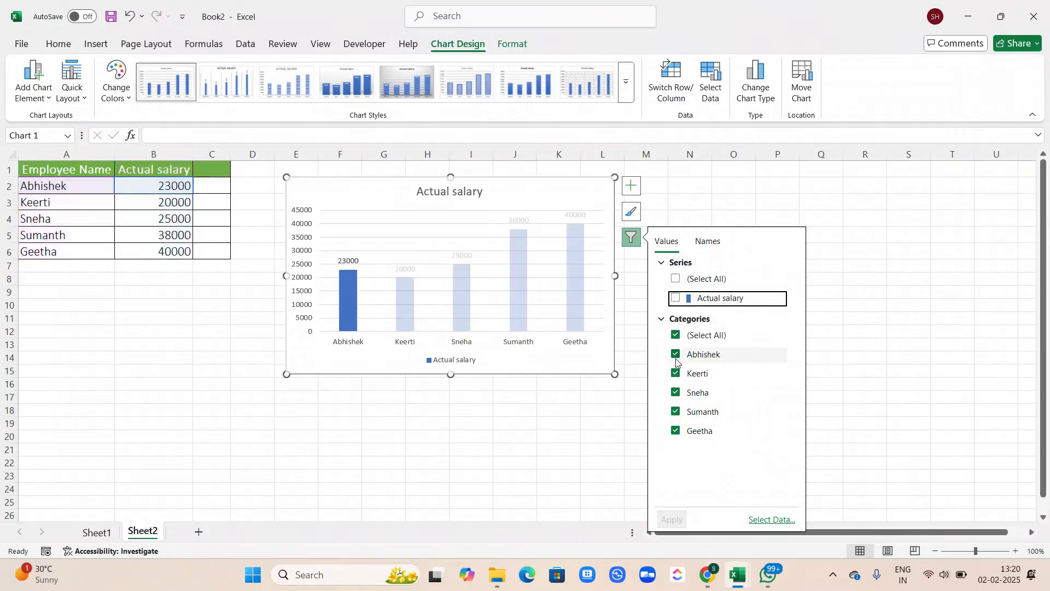
left_click(710, 241)
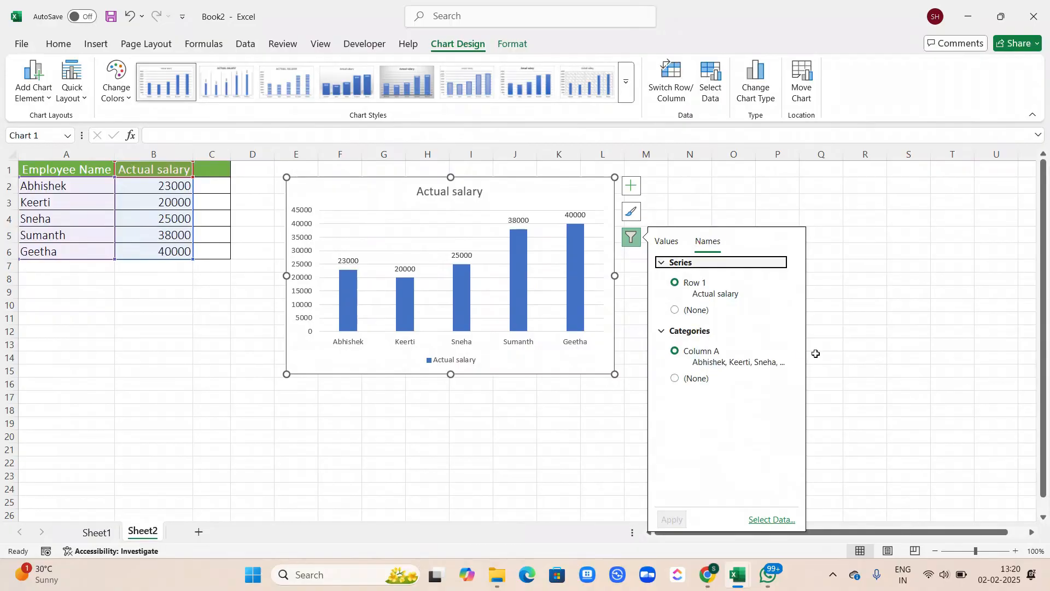
left_click(819, 352)
left_click(560, 192)
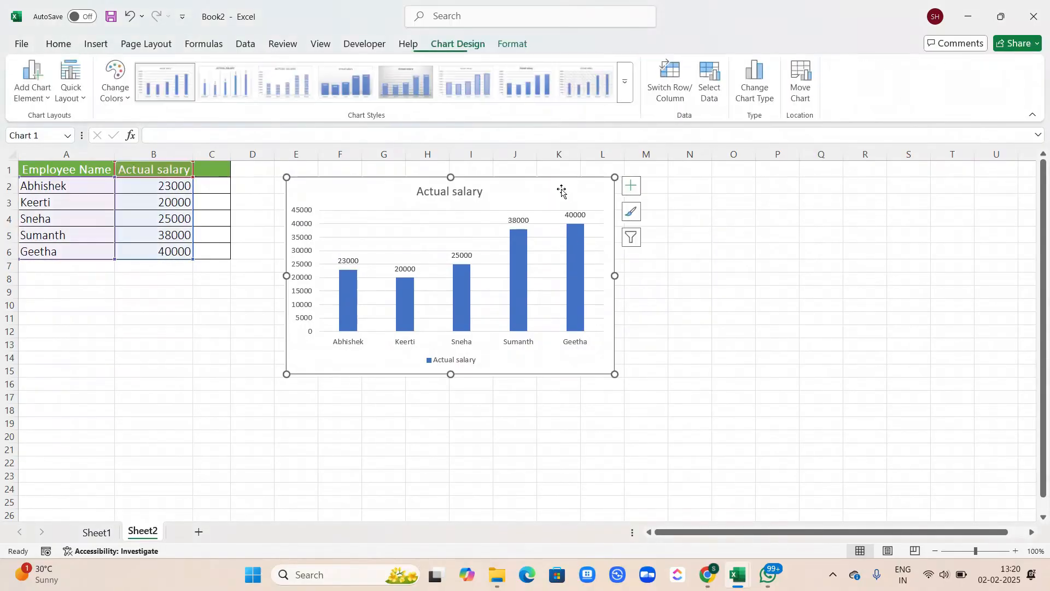
- Toggle the chart title off and back on, and remove the data labels from the chart
left_click(630, 185)
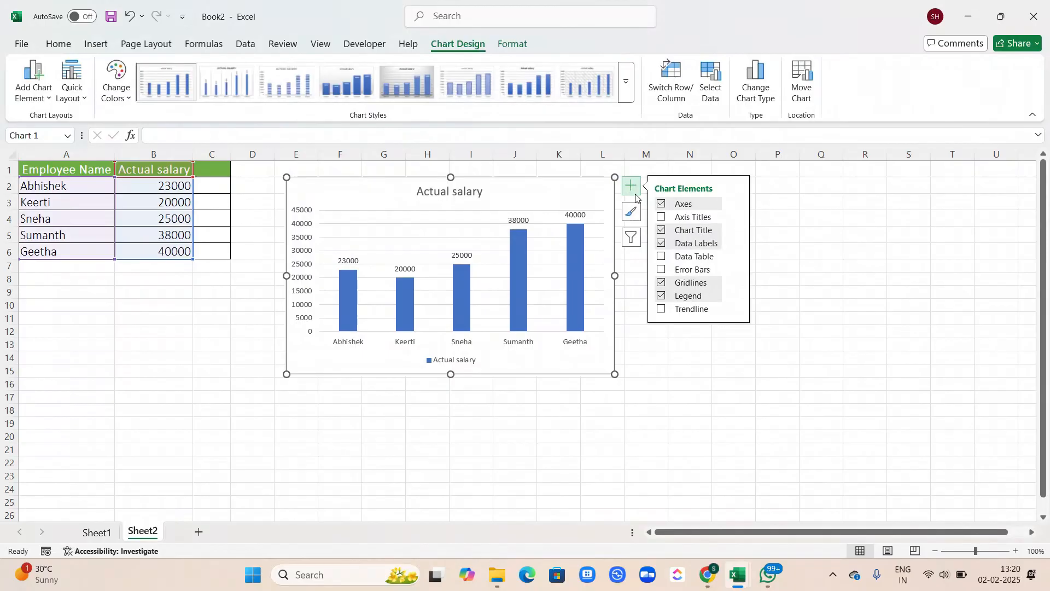
left_click(661, 230)
left_click(663, 230)
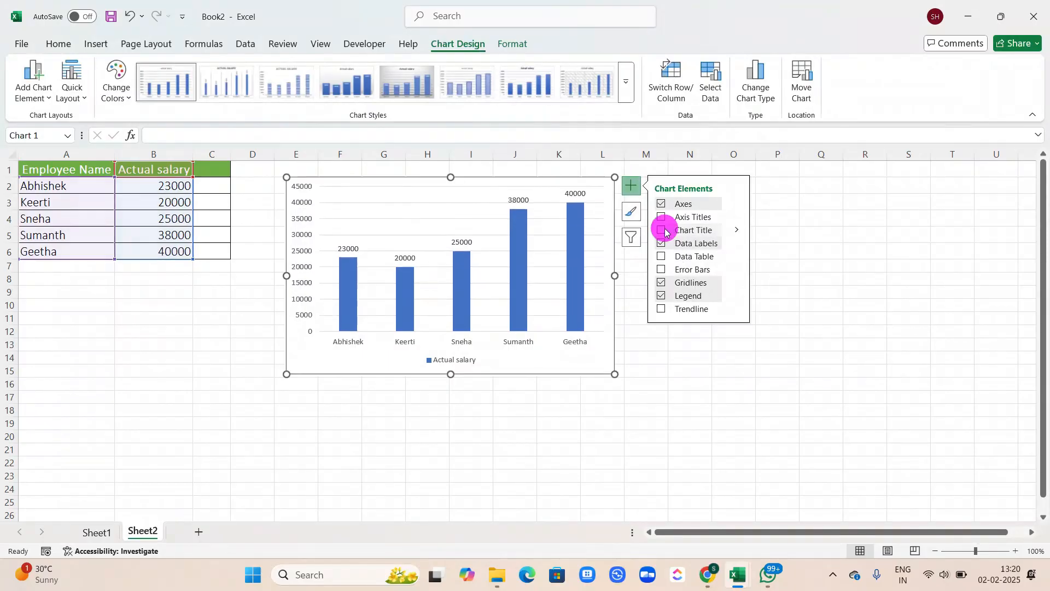
left_click(662, 244)
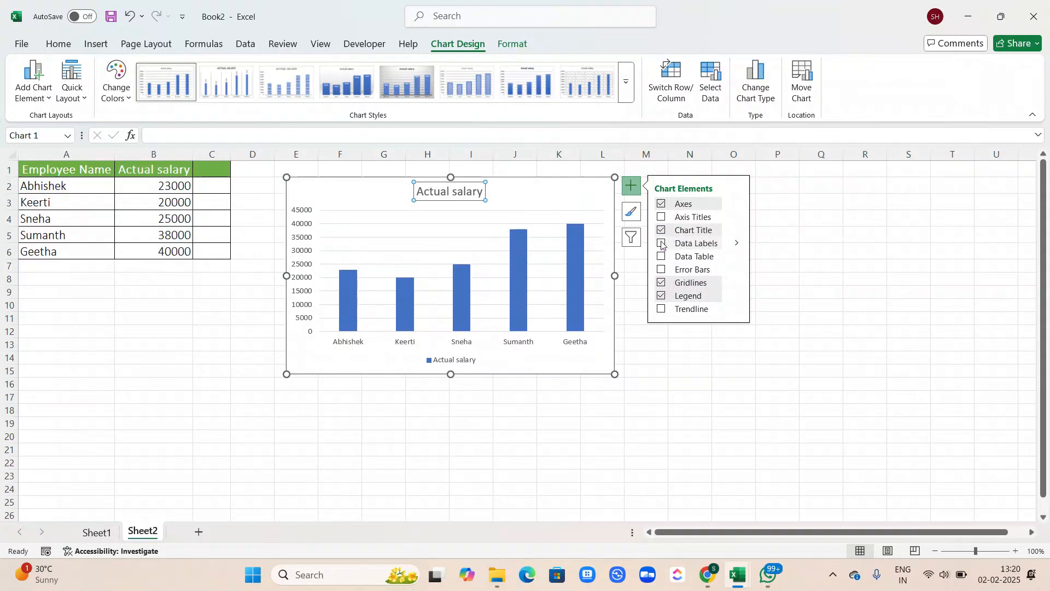
- Toggle the data table on and off, turn off the chart's gridlines, and leave the whole chart selected
left_click(661, 256)
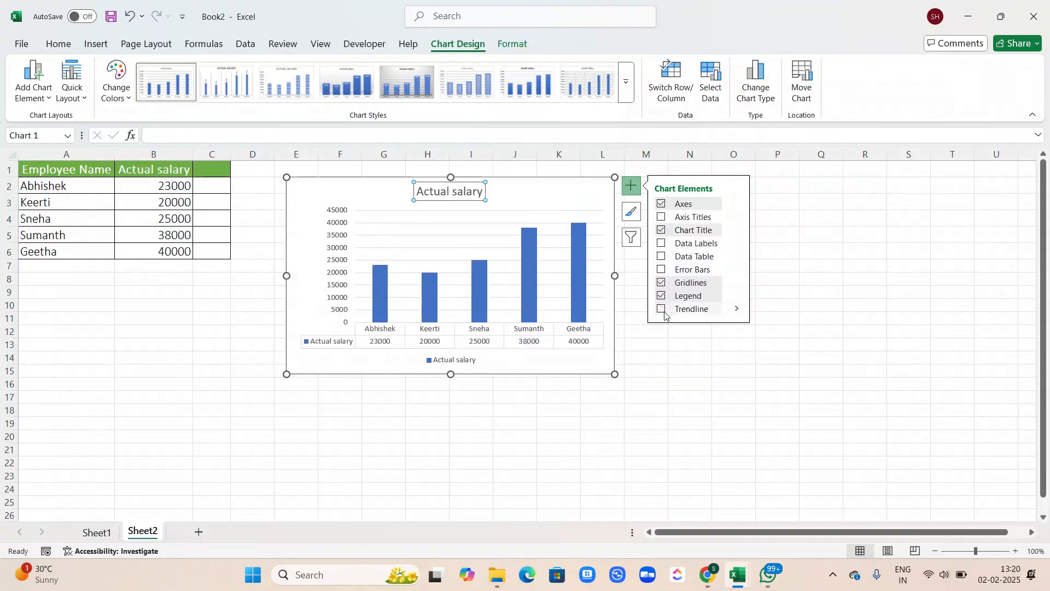
left_click(661, 257)
left_click(662, 283)
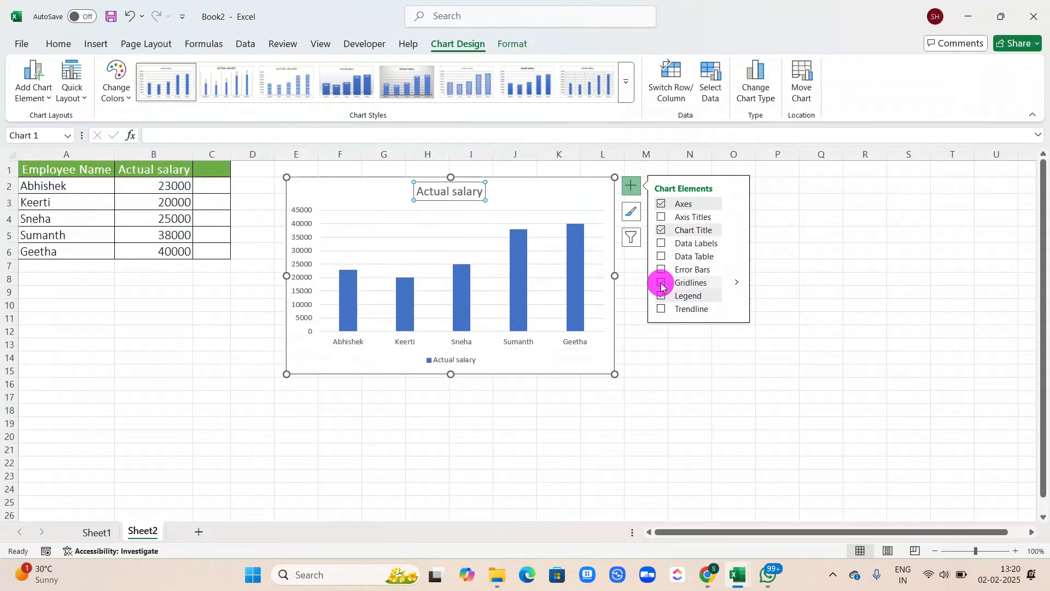
left_click(836, 329)
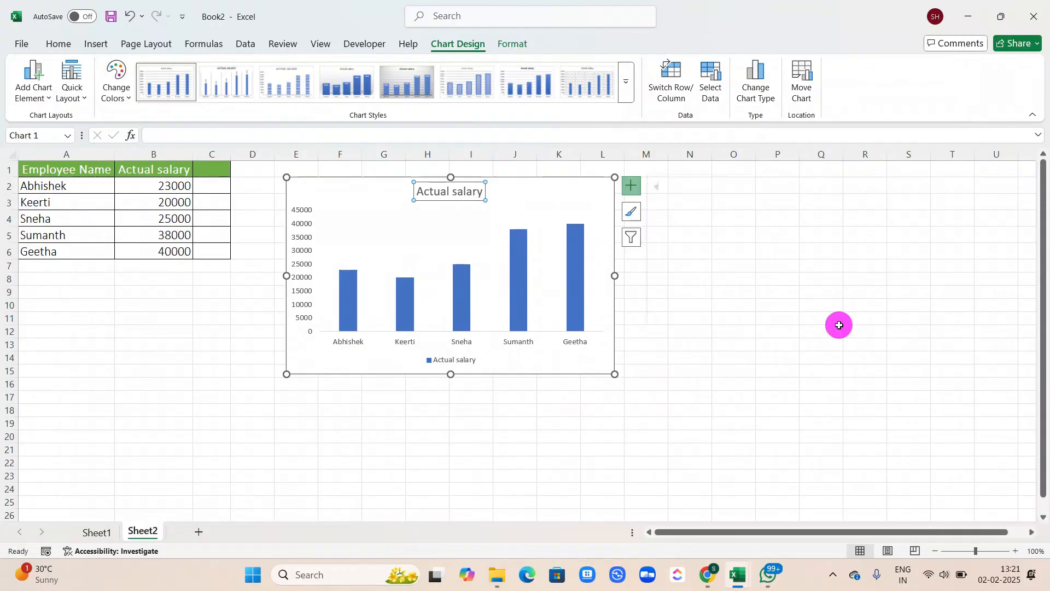
left_click(471, 226)
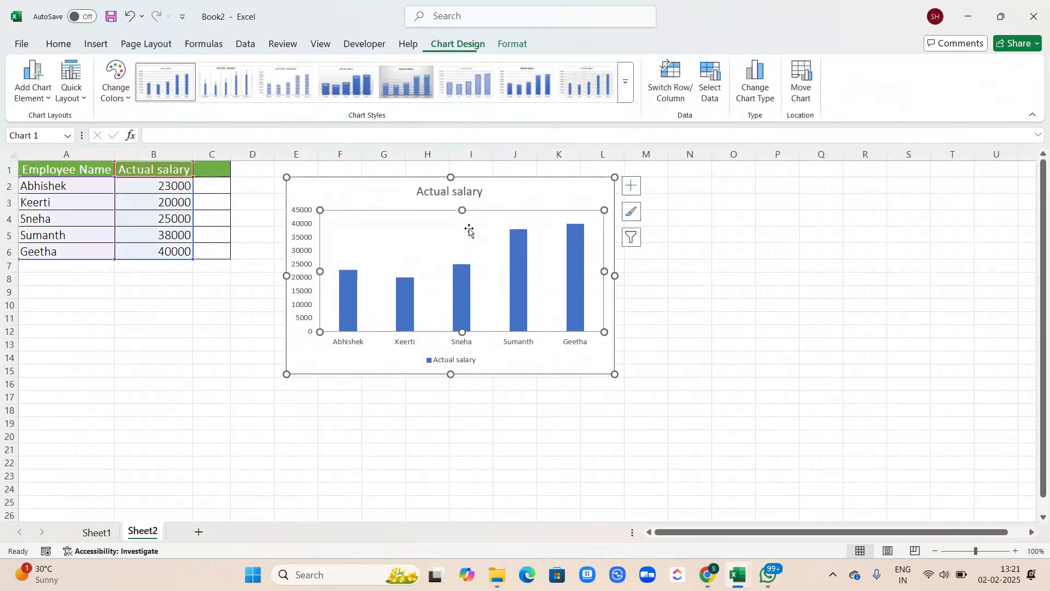
left_click(520, 201)
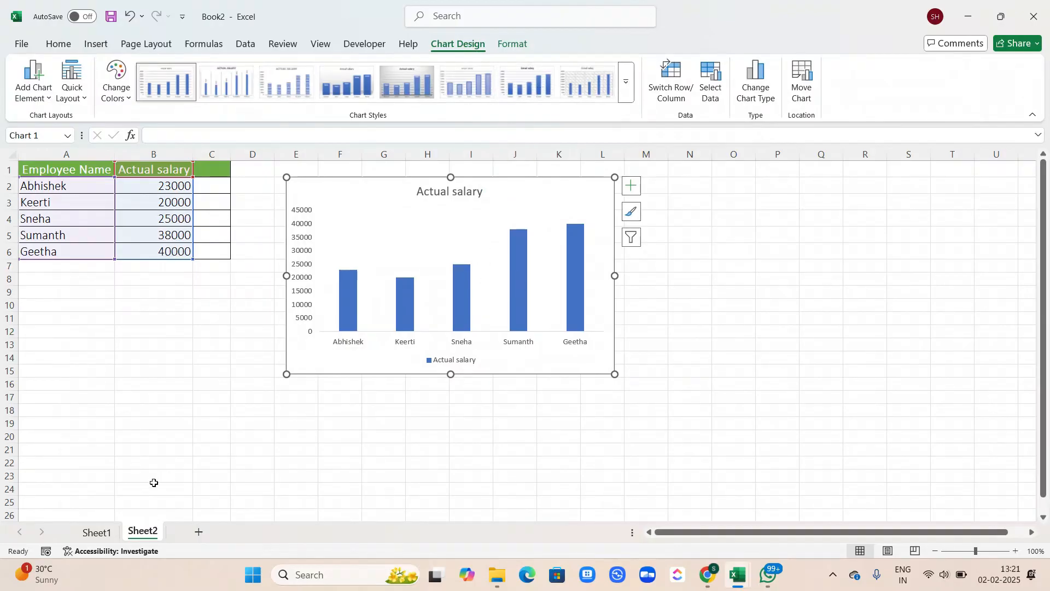
- View the Annual Hike Monthly Devision chart on Sheet1 and return to the salary chart on Sheet2
left_click(95, 531)
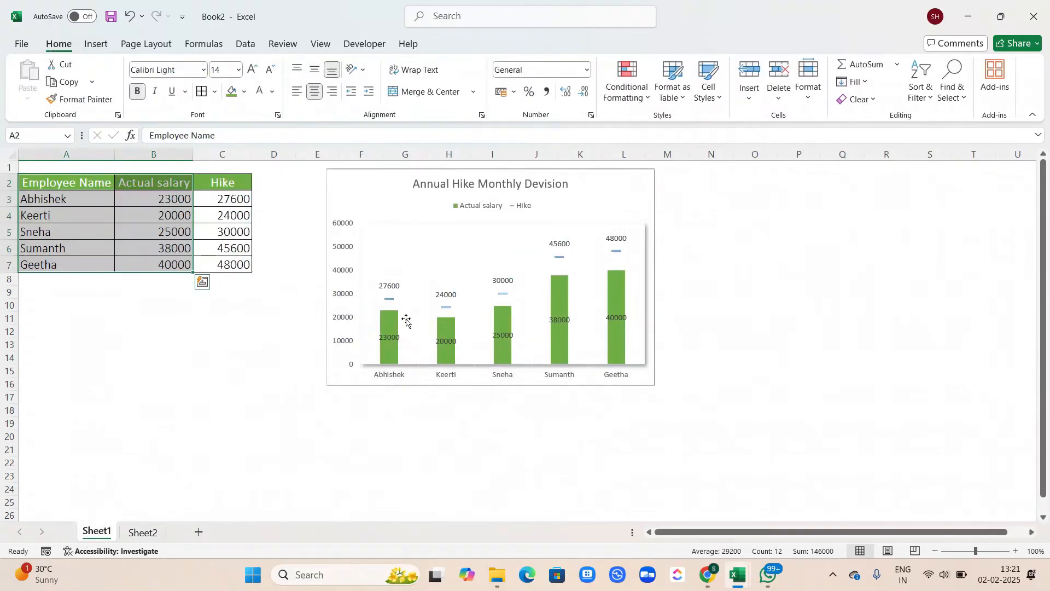
left_click(549, 76)
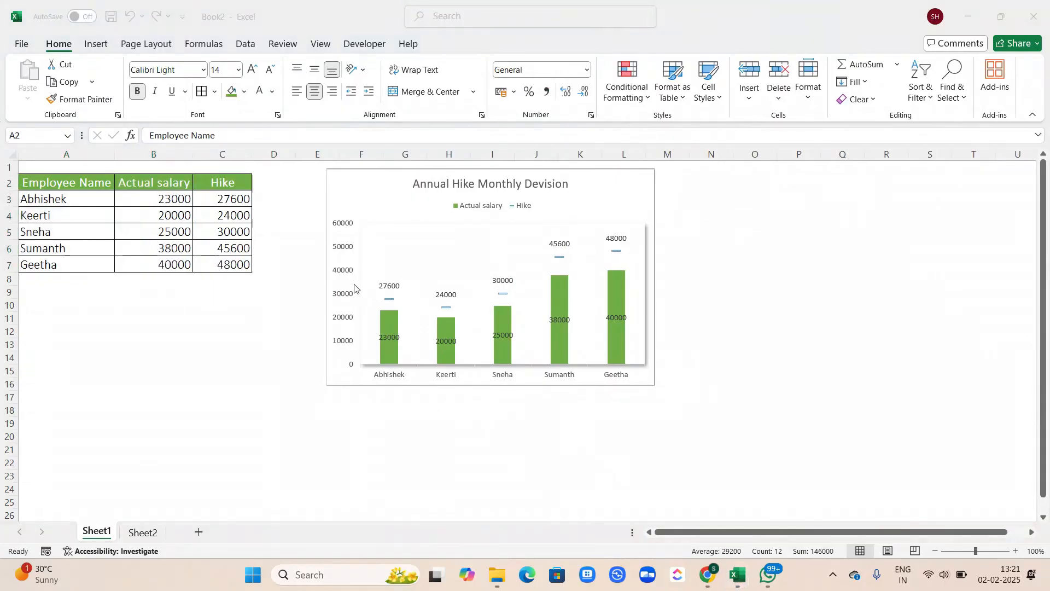
left_click(133, 531)
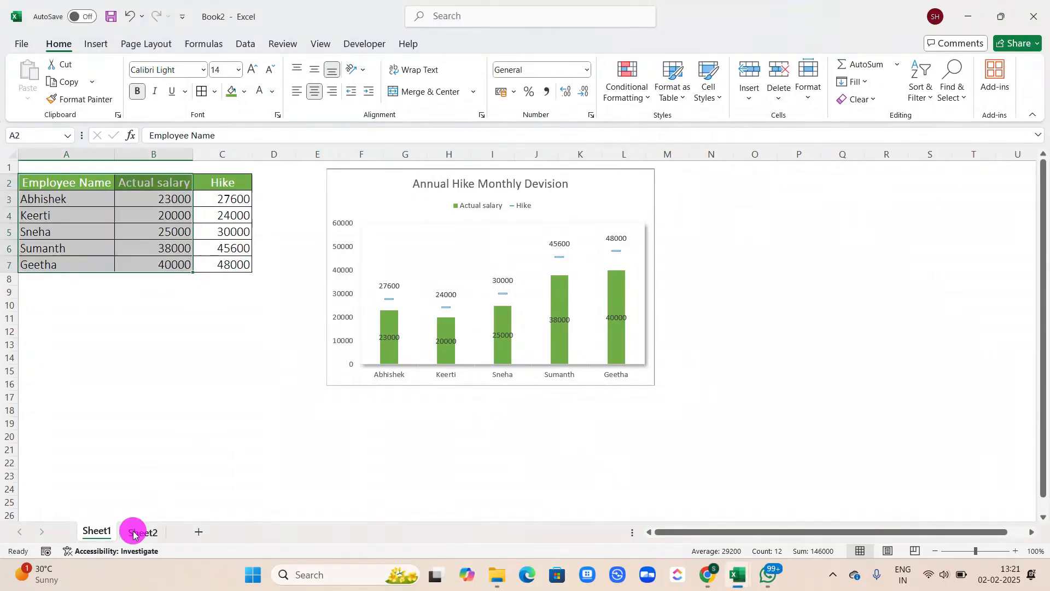
left_click(149, 531)
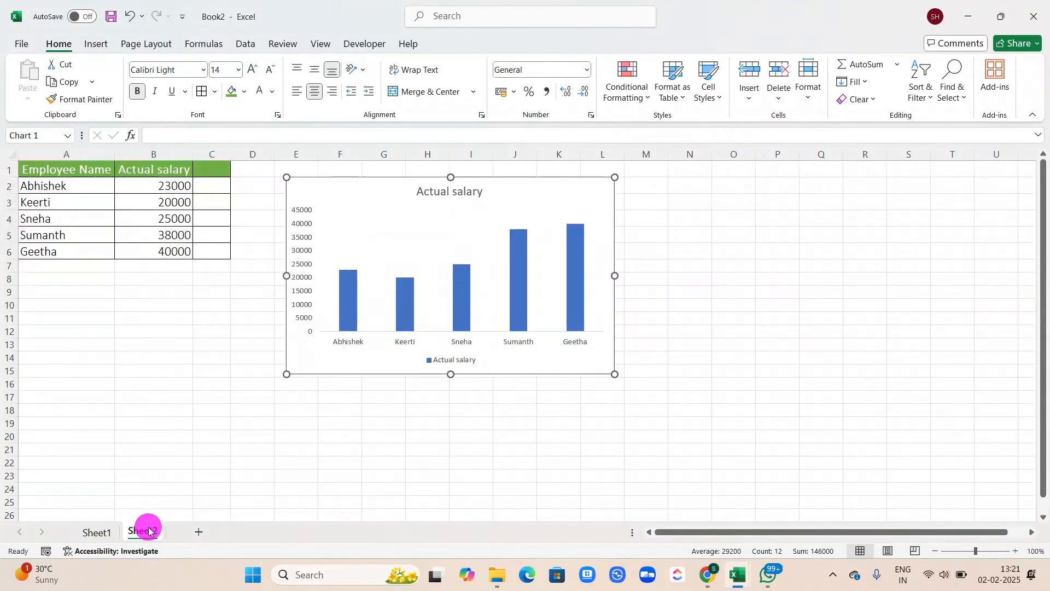
- Enter the header Hike in cell C1, next to the Actual salary column
left_click(197, 189)
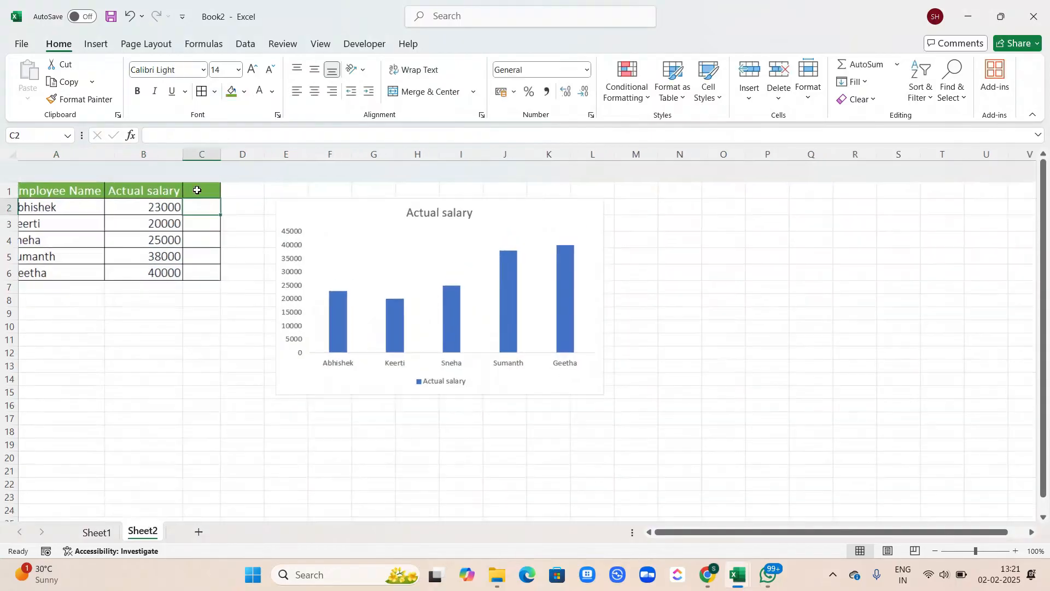
left_click(207, 173)
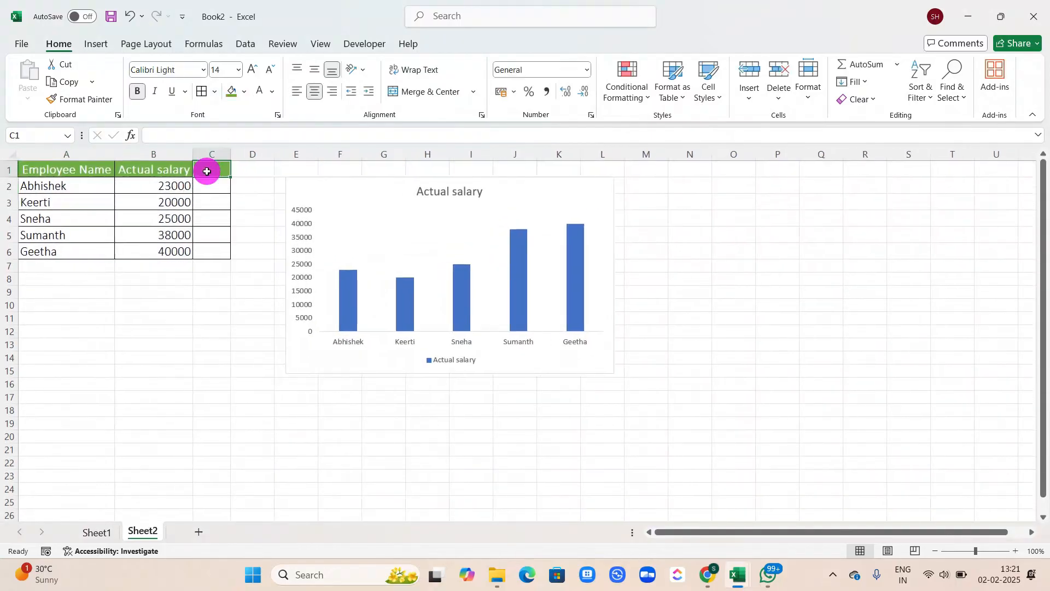
type("ike")
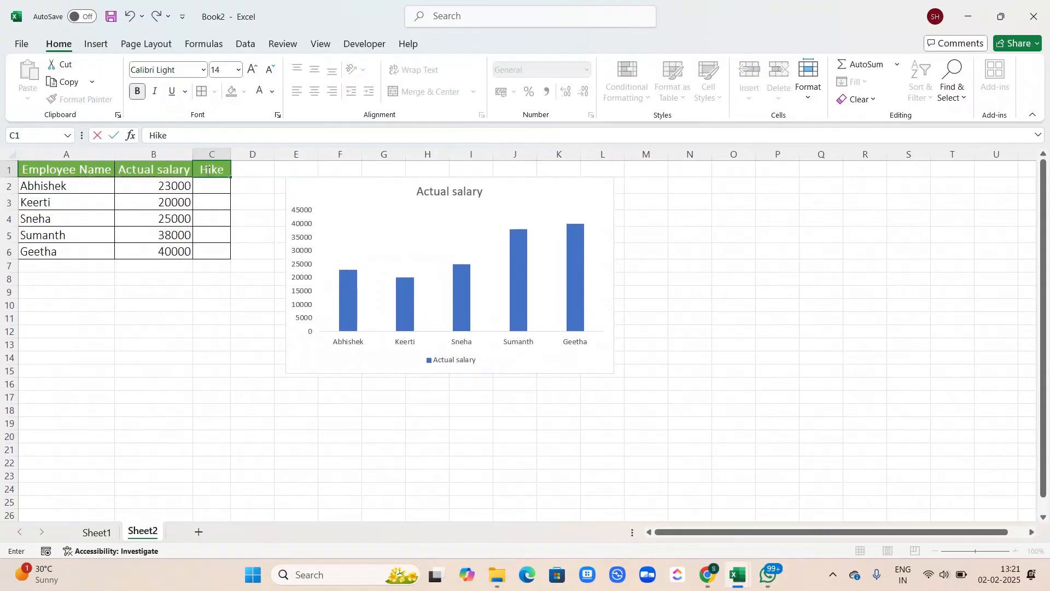
- Calculate the hiked salary in C2 with =B2*1.2 and fill the formula down to C6
left_click(212, 186)
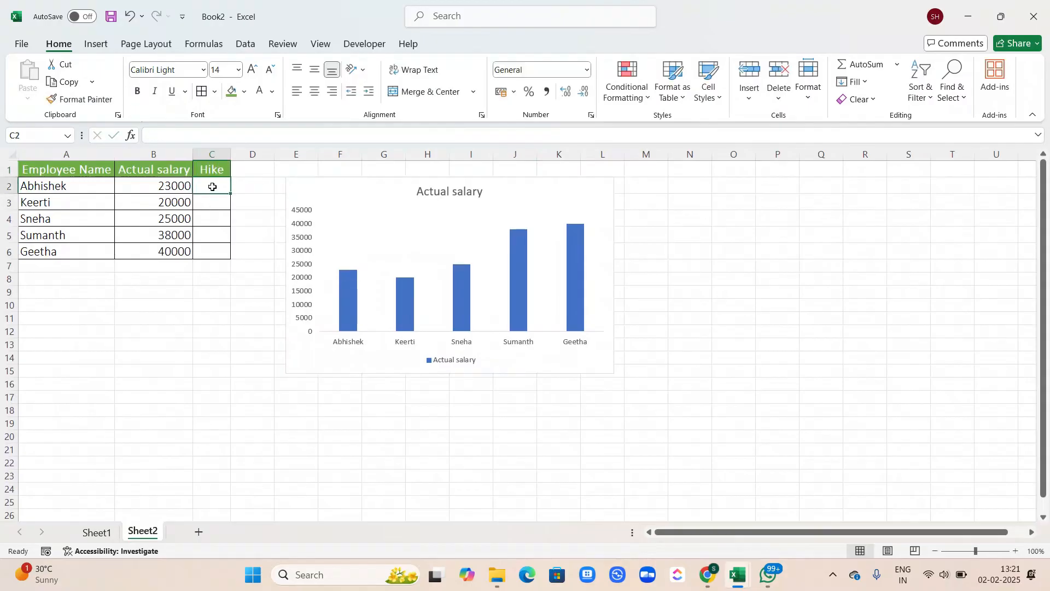
type("=")
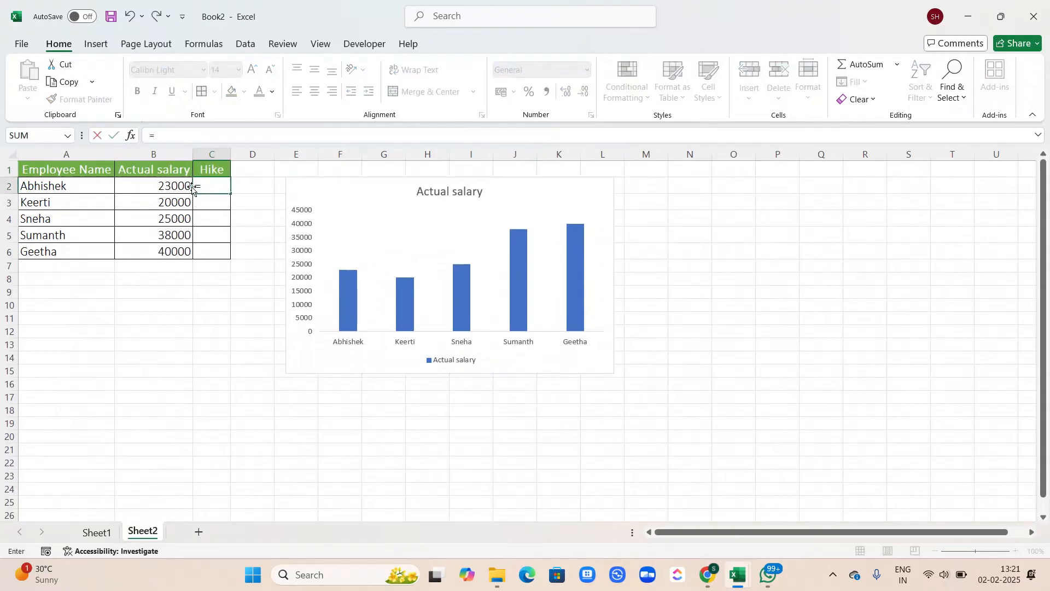
left_click(163, 188)
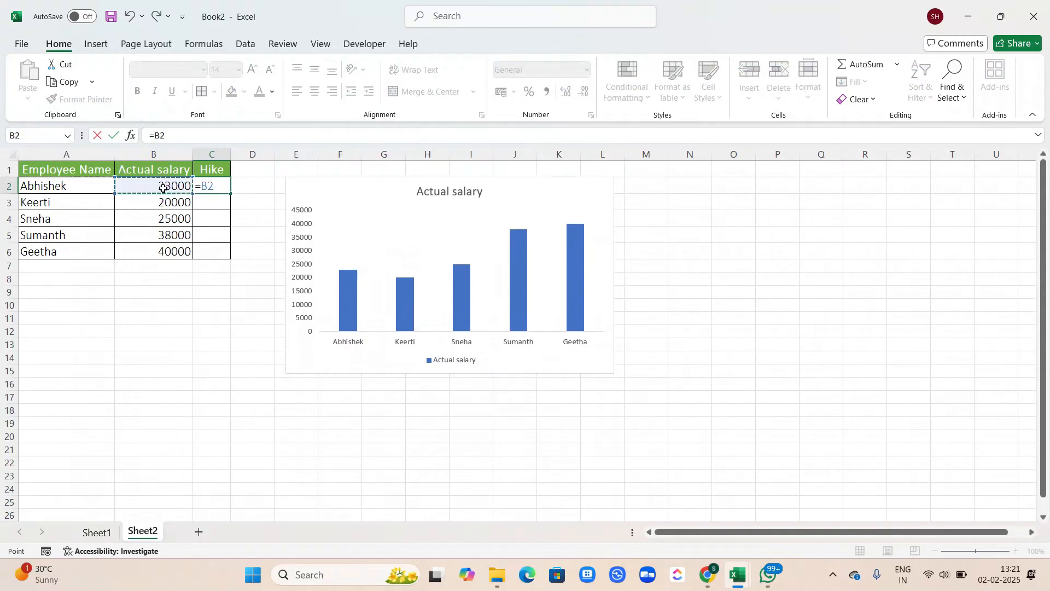
type("*1.2")
key("Return")
left_click(215, 181)
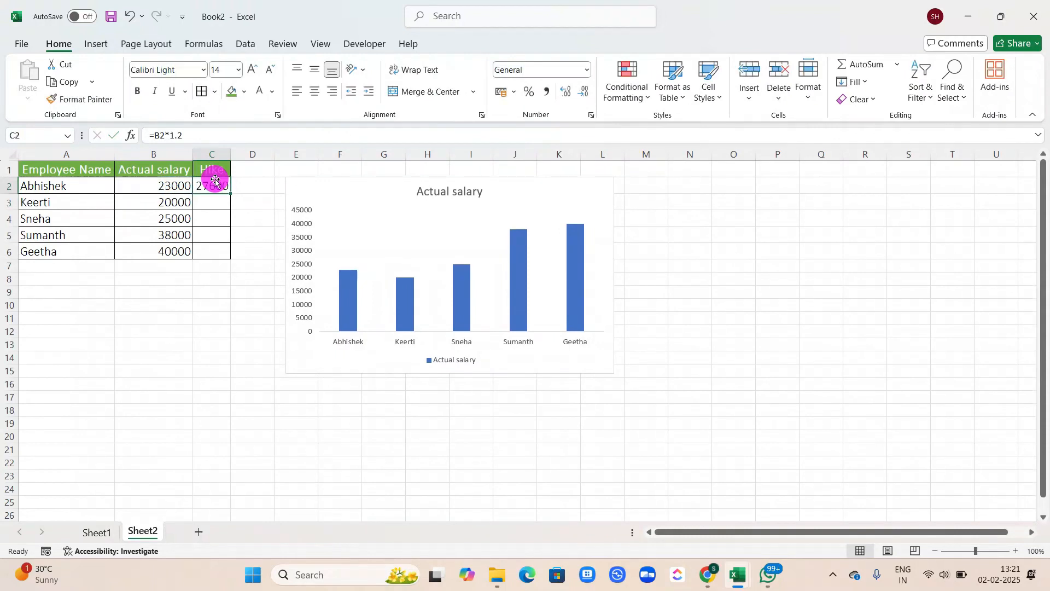
left_click_drag(230, 191, 230, 256)
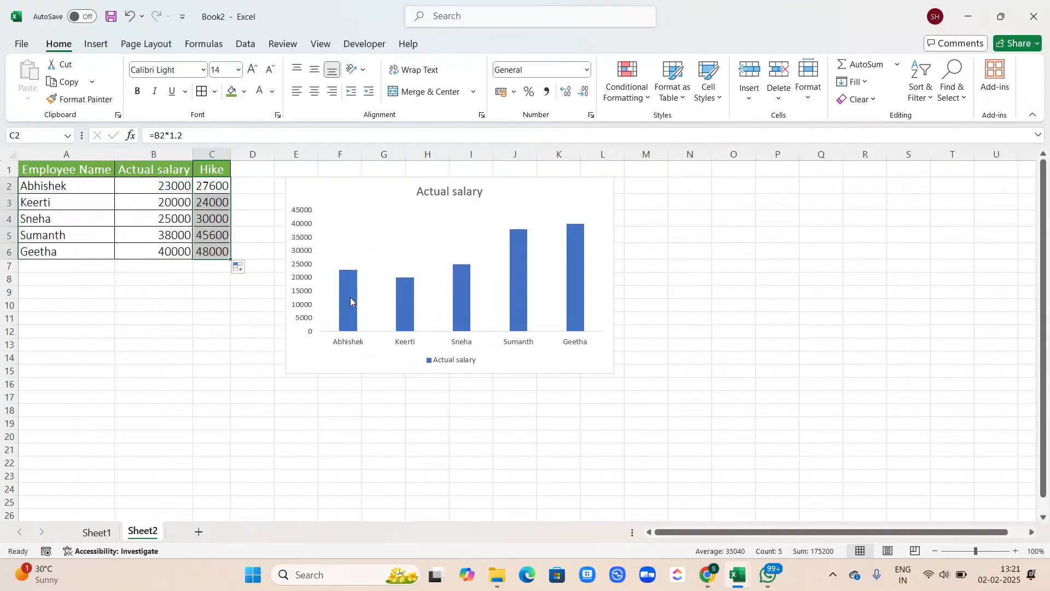
- Try to stretch the chart's data range from the Actual salary column into the Hike column, and undo the range changes
mouse_move(350, 301)
left_click(349, 304)
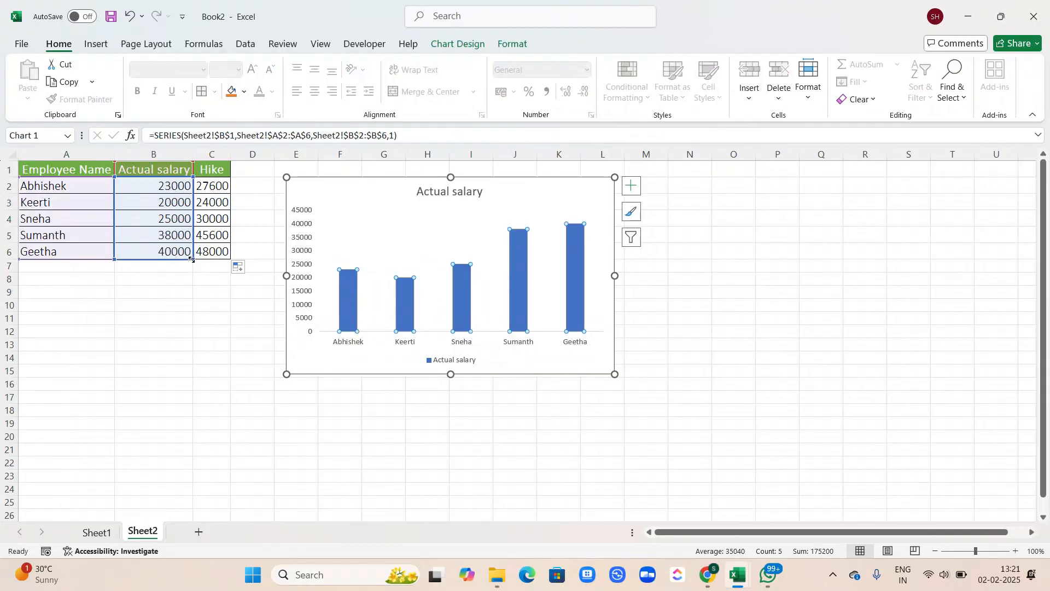
left_click_drag(190, 257, 194, 258)
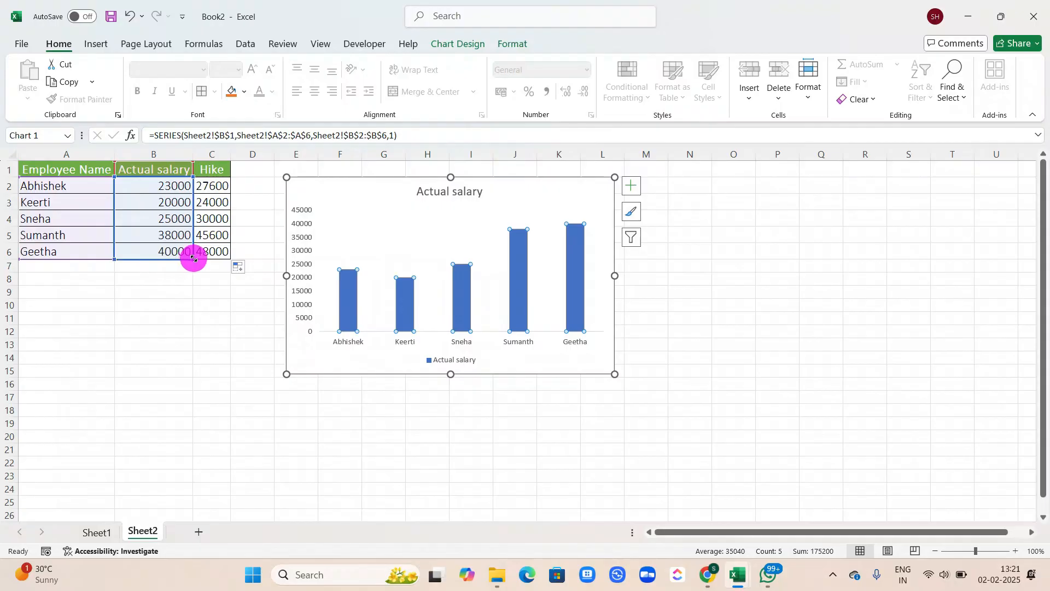
left_click_drag(194, 258, 222, 254)
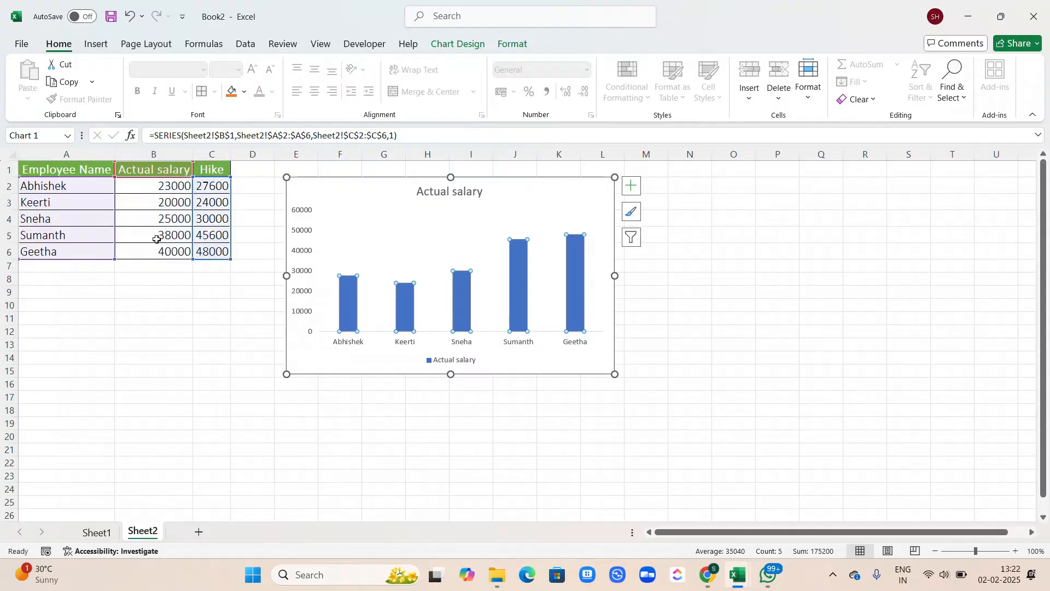
key("ctrl+z")
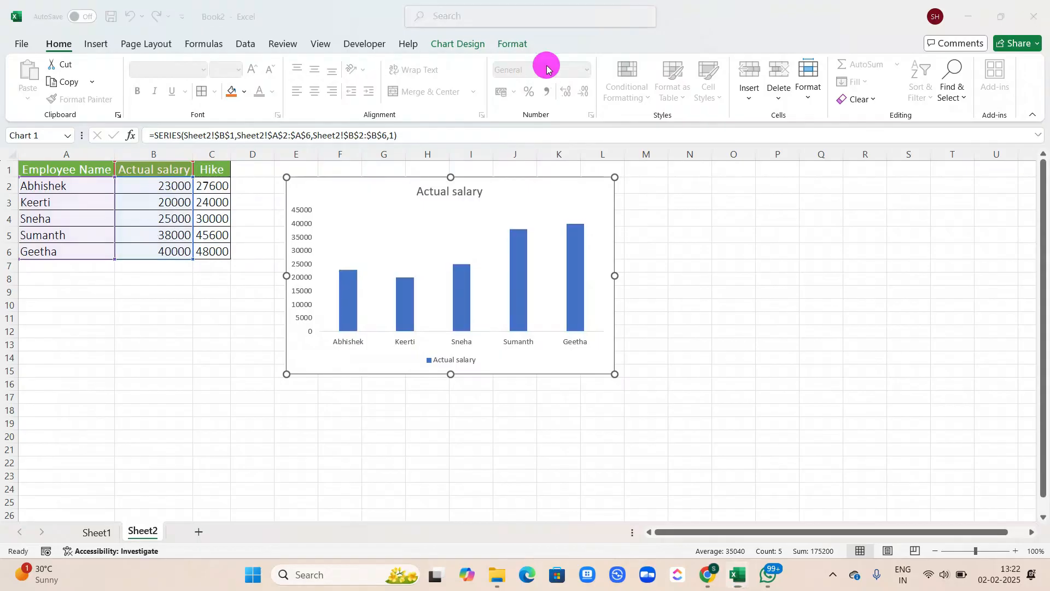
key("ctrl+z")
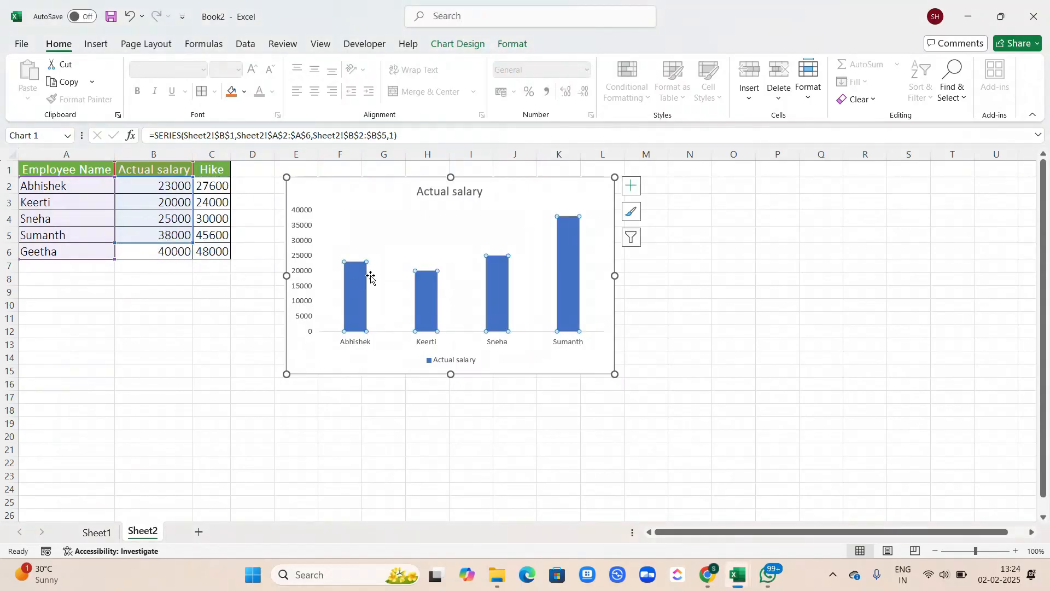
left_click(345, 286)
left_click(351, 301)
double_click(352, 304)
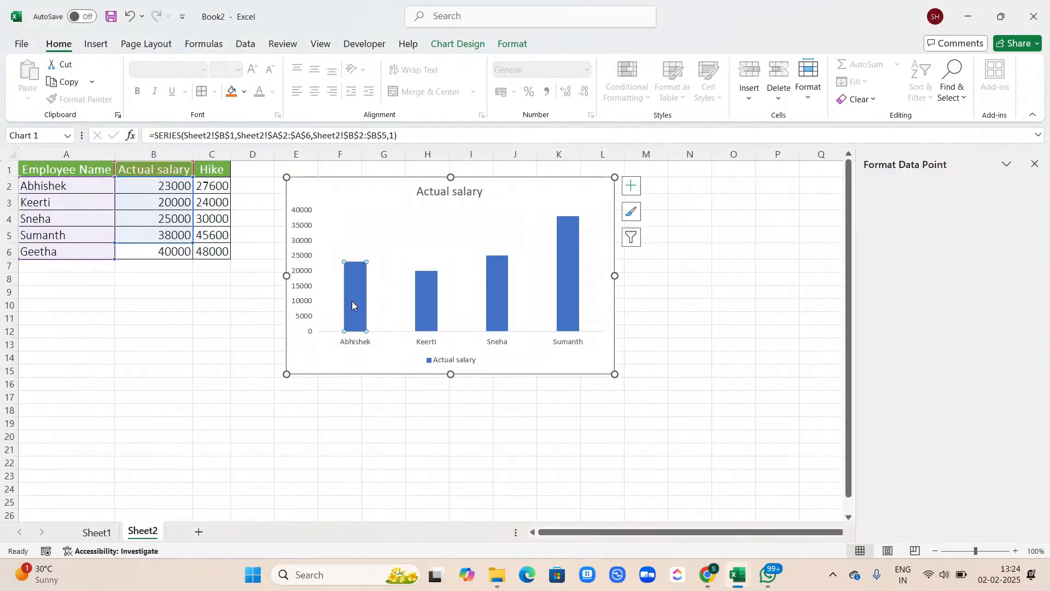
left_click(186, 343)
left_click(170, 233)
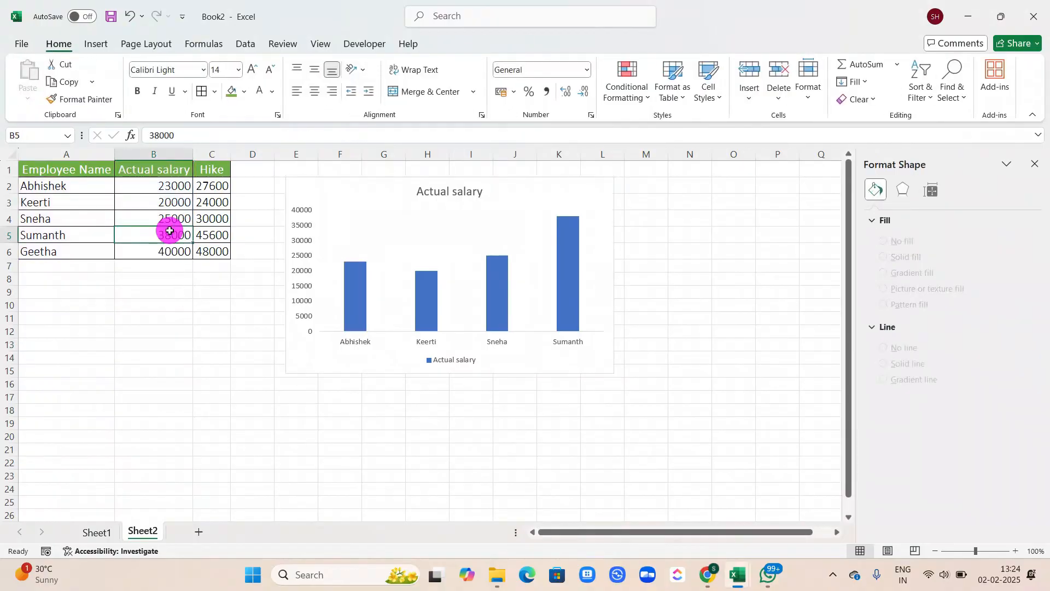
left_click(1033, 162)
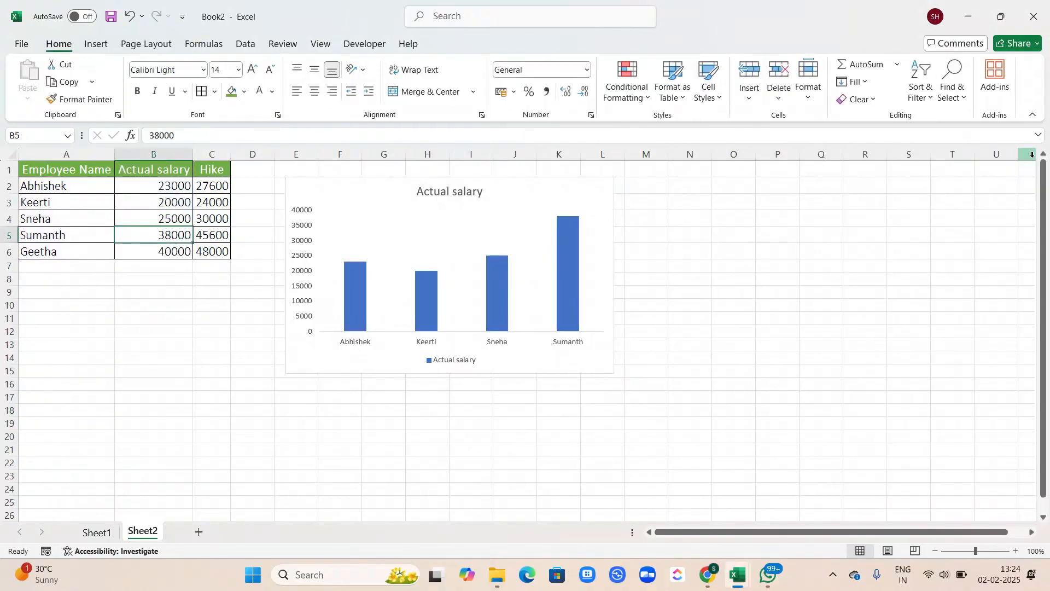
- Try again to extend the salary series' data range from column B into the Hike column
left_click(354, 308)
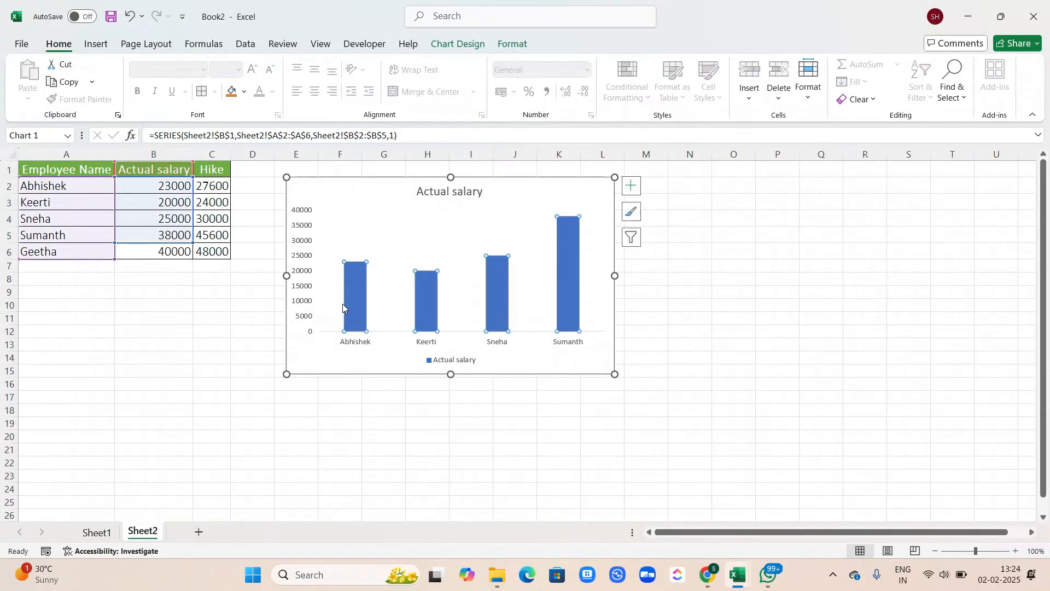
left_click(190, 241)
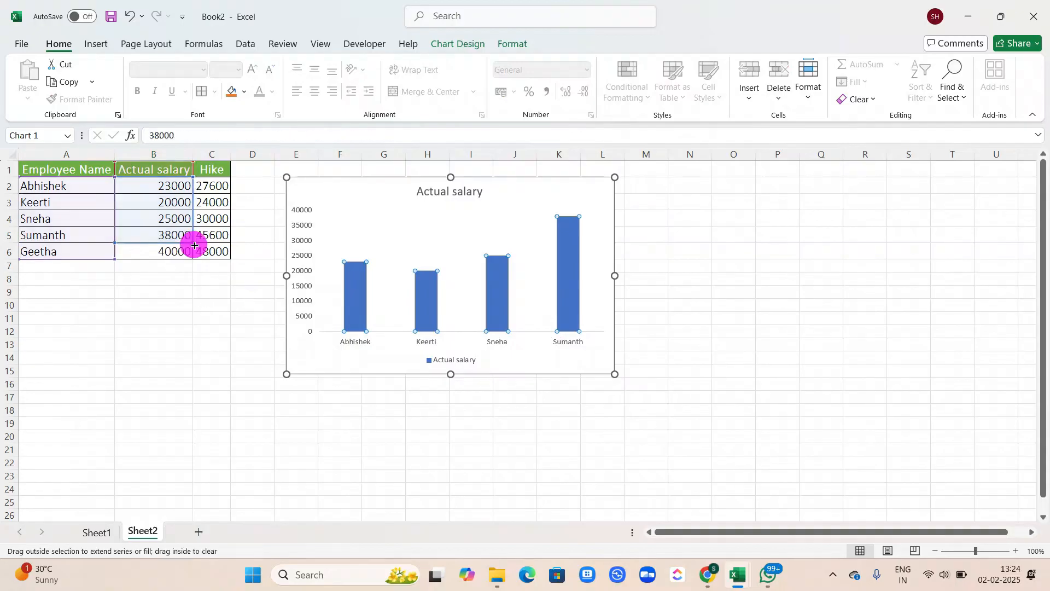
left_click_drag(192, 243, 212, 247)
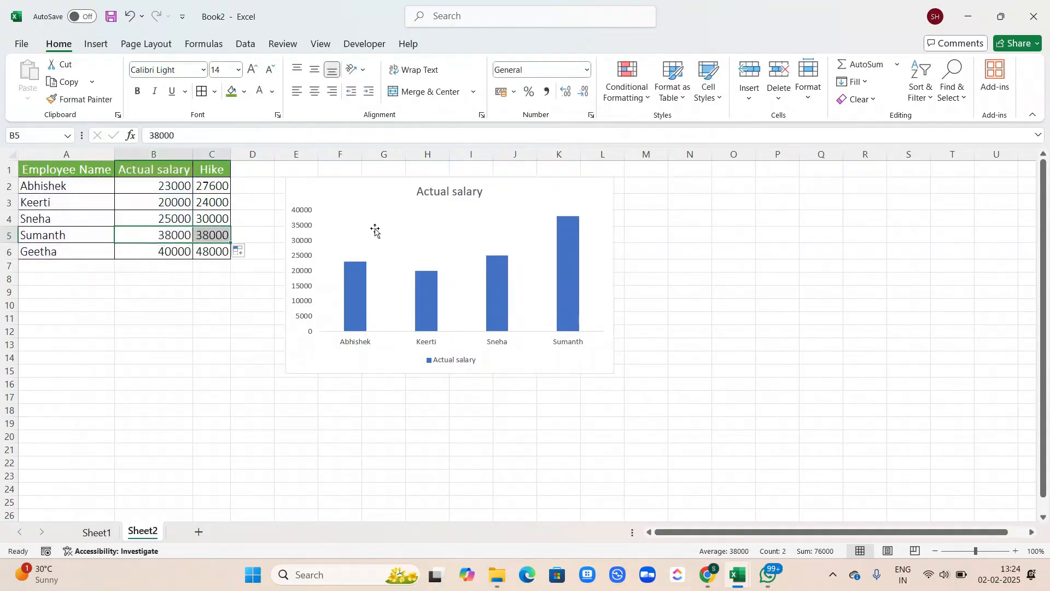
- Add a second series named Hike to the chart's data source, with the values in Sheet2 C2:C6
left_click(346, 282)
right_click(345, 281)
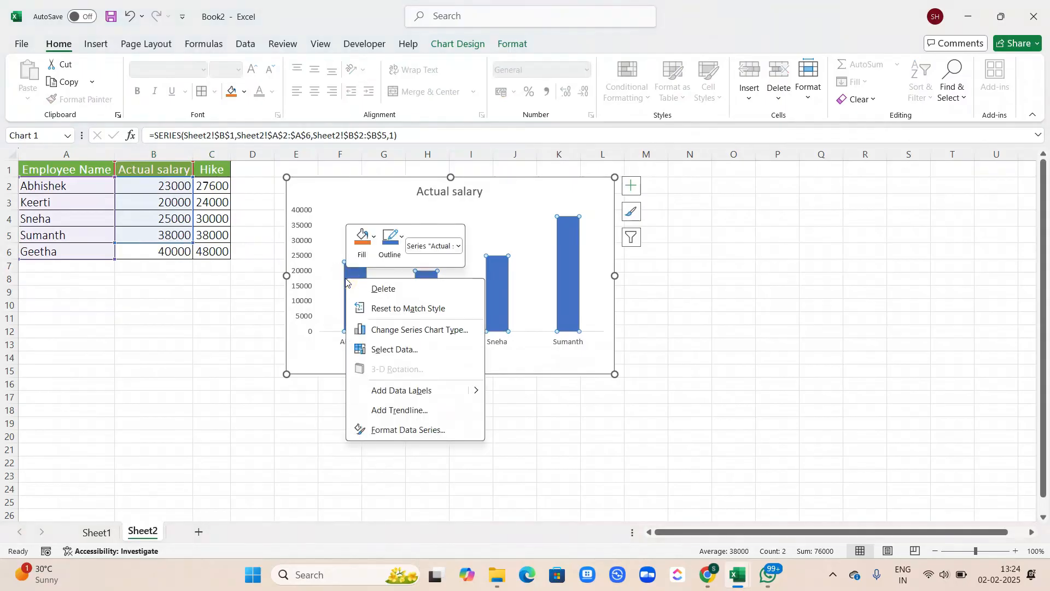
left_click(385, 349)
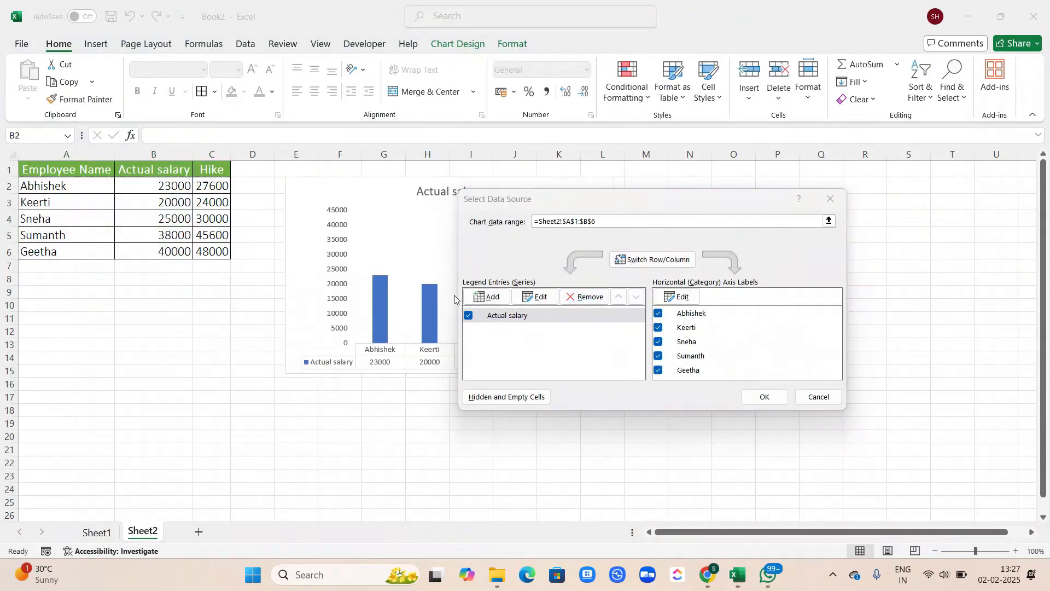
left_click(486, 295)
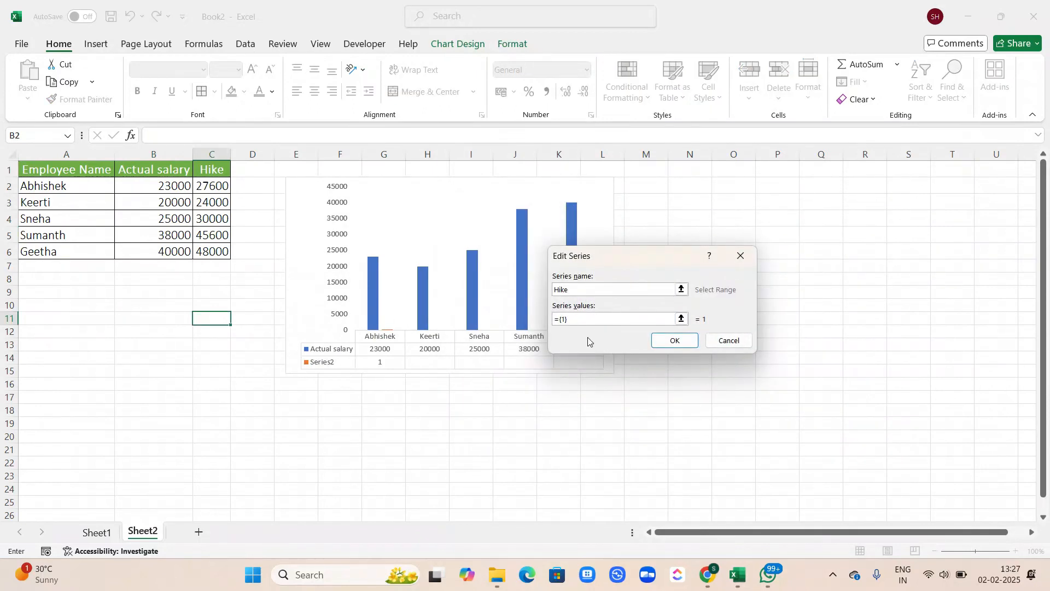
left_click(569, 317)
type("=")
key("BackSpace")
left_click_drag(214, 188, 208, 249)
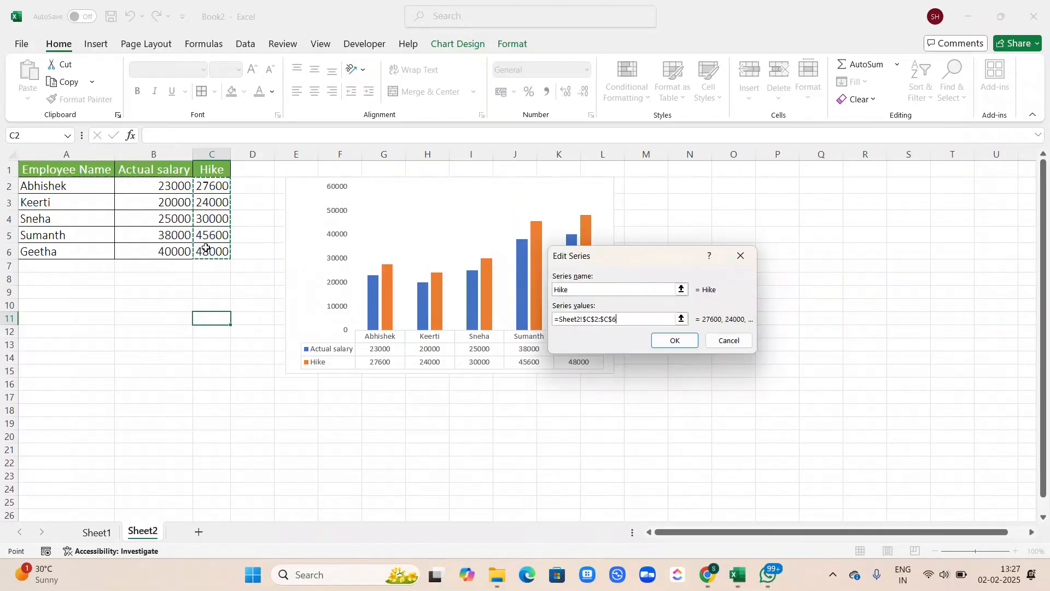
left_click(668, 339)
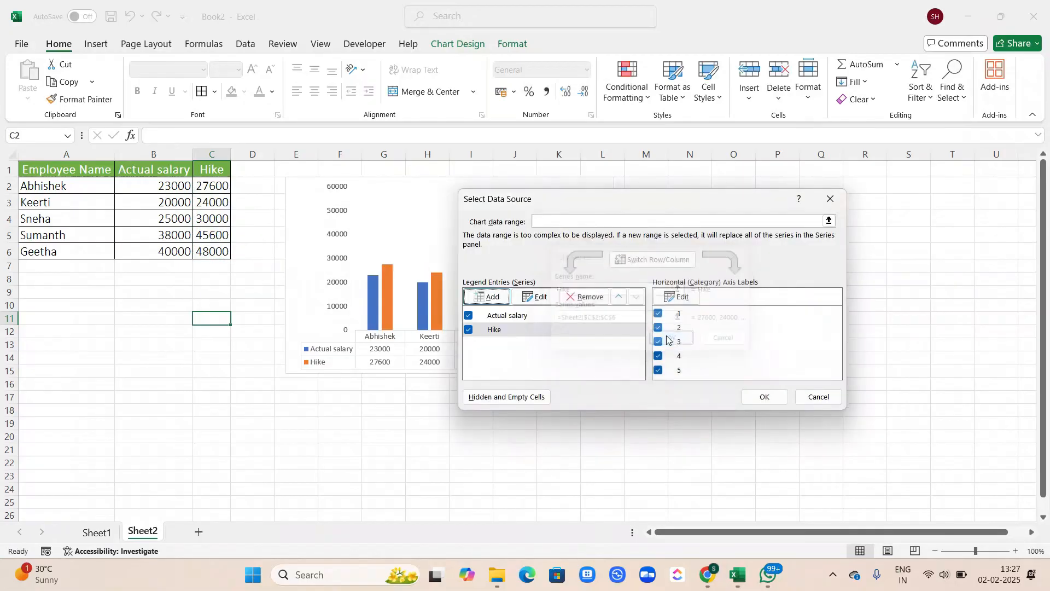
left_click(766, 396)
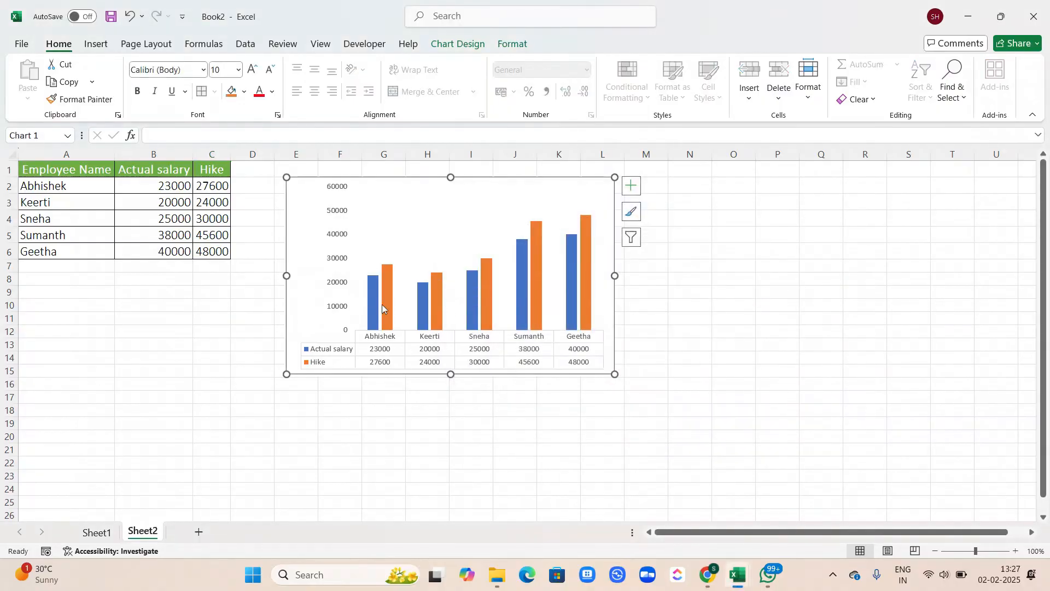
- Change the Hike series' chart type to Line, keeping Actual salary as clustered columns
mouse_move(385, 323)
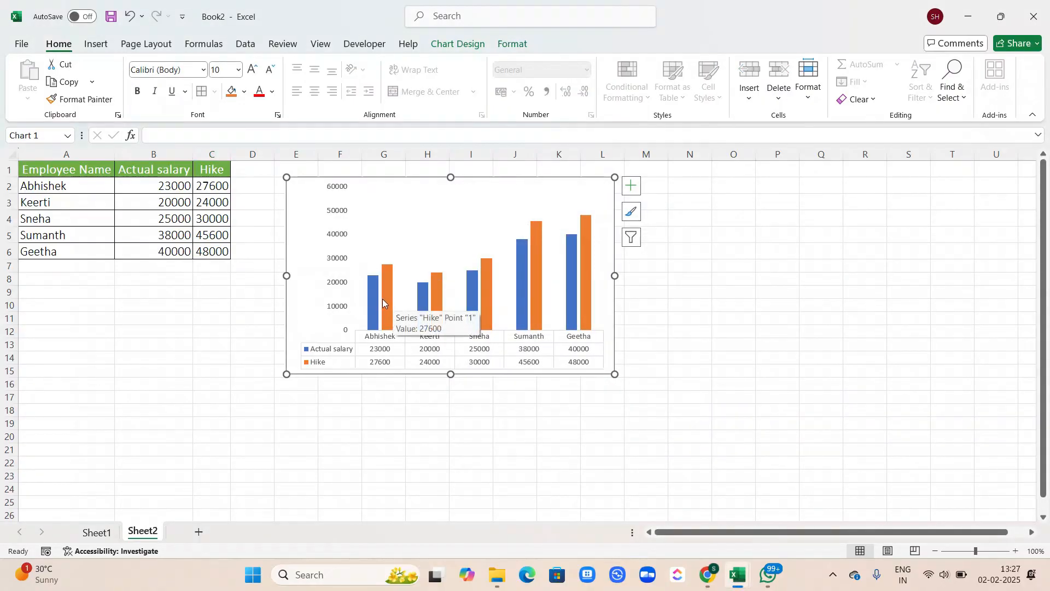
left_click(385, 304)
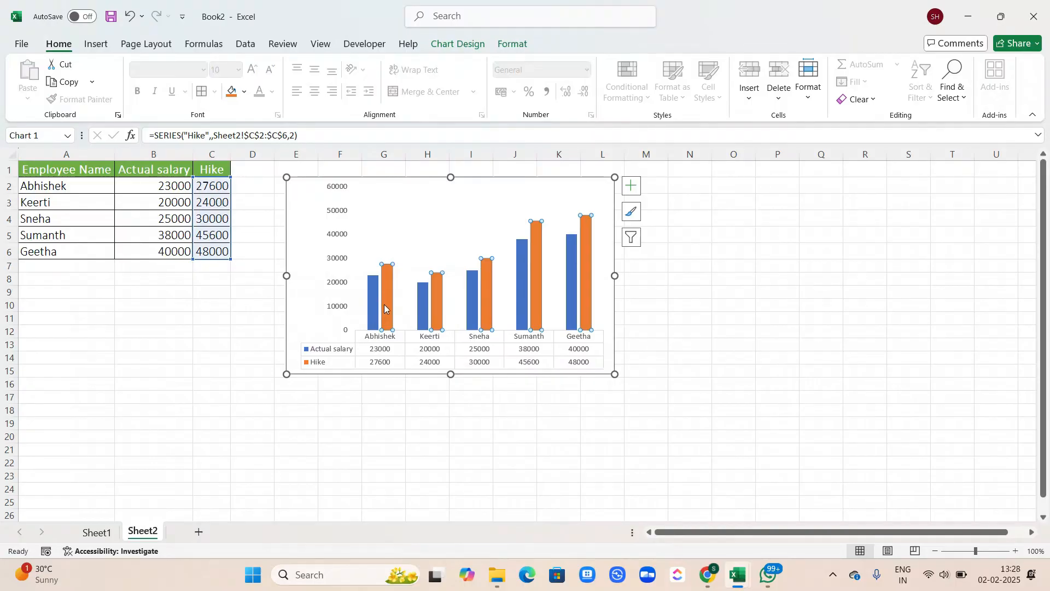
right_click(385, 308)
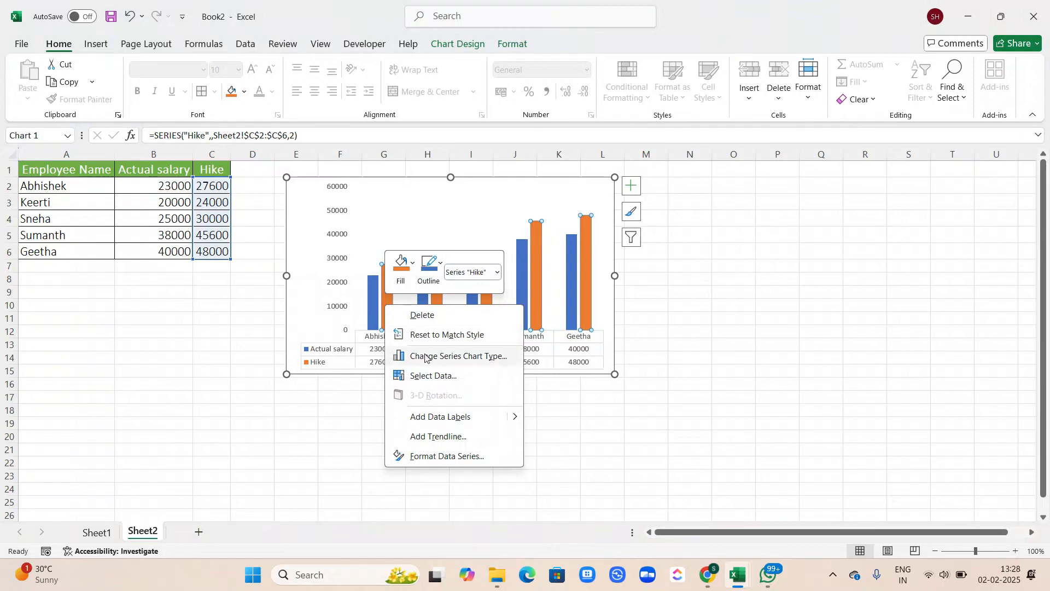
left_click(493, 361)
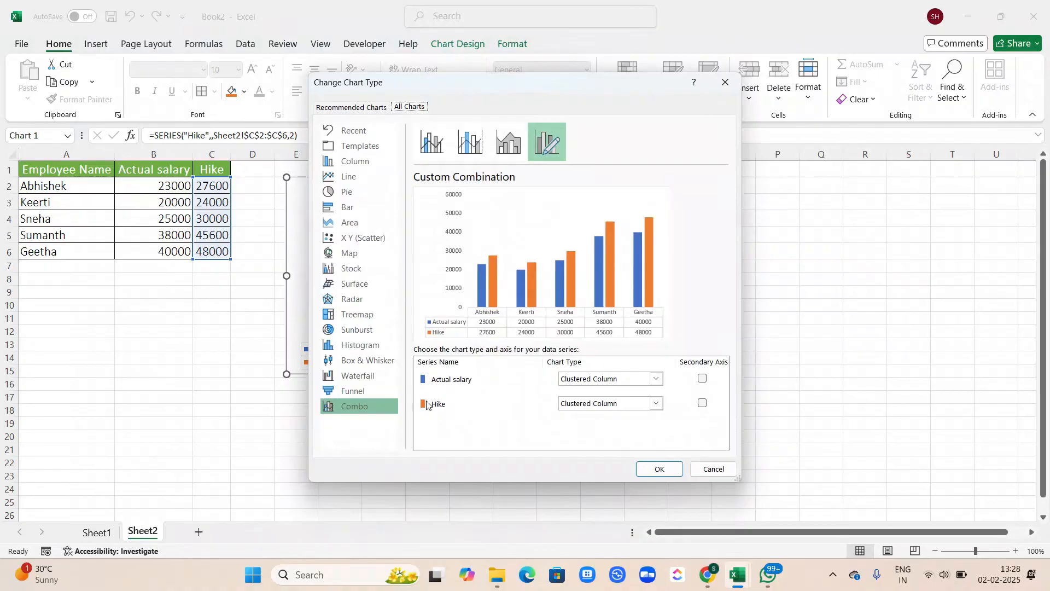
left_click(654, 404)
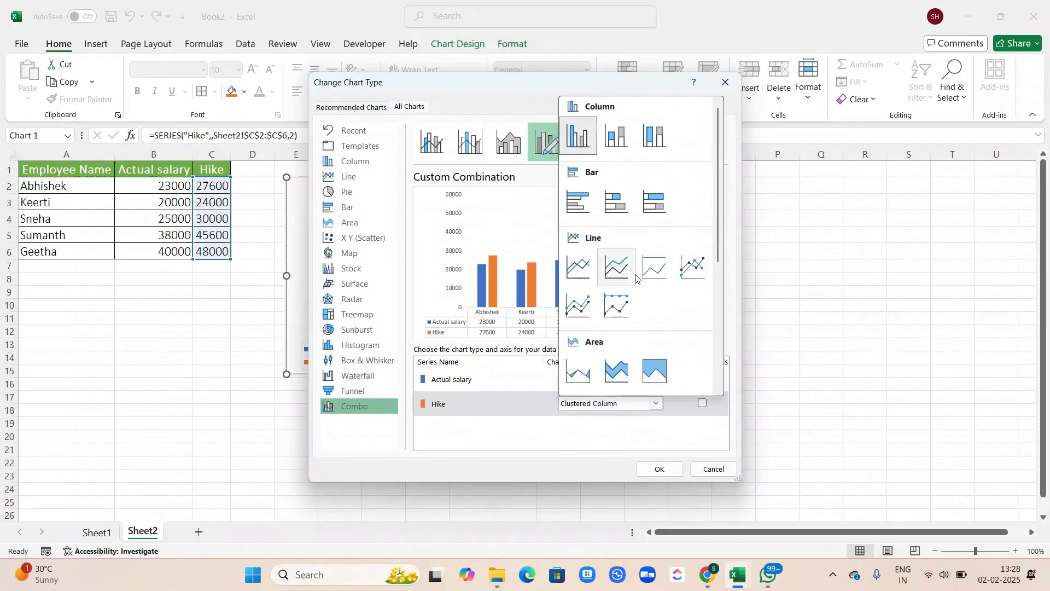
left_click(579, 267)
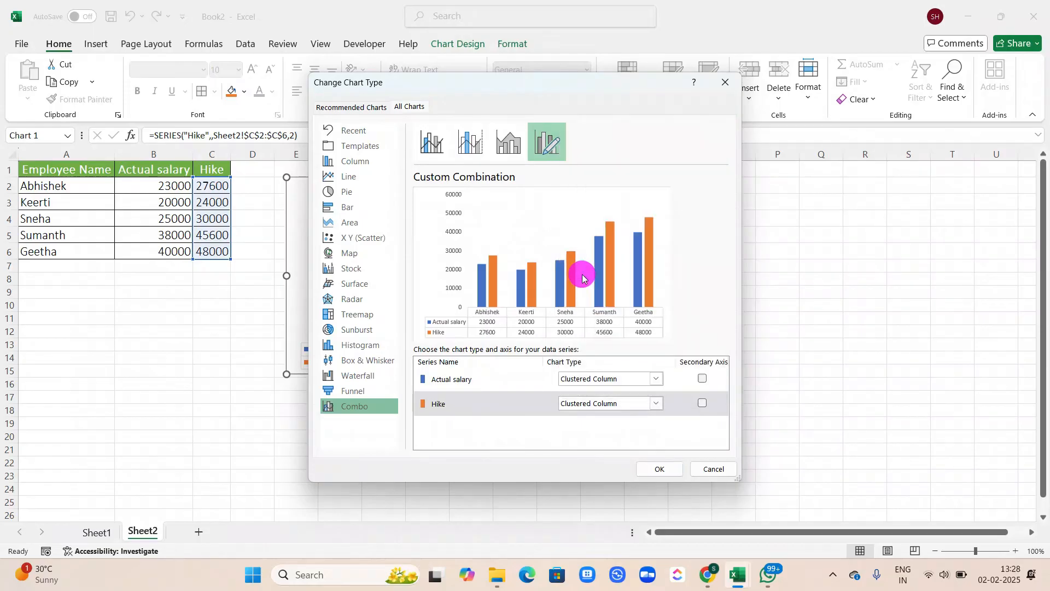
left_click(668, 470)
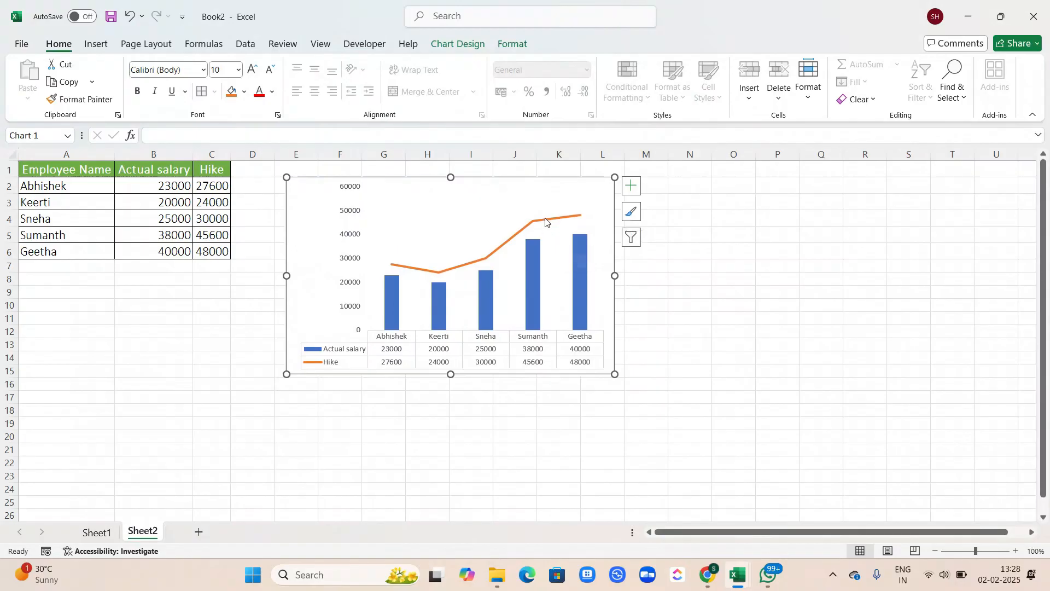
- Examine the horizontal axis's formatting options and the plot axis options of the Hike series
left_click(546, 220)
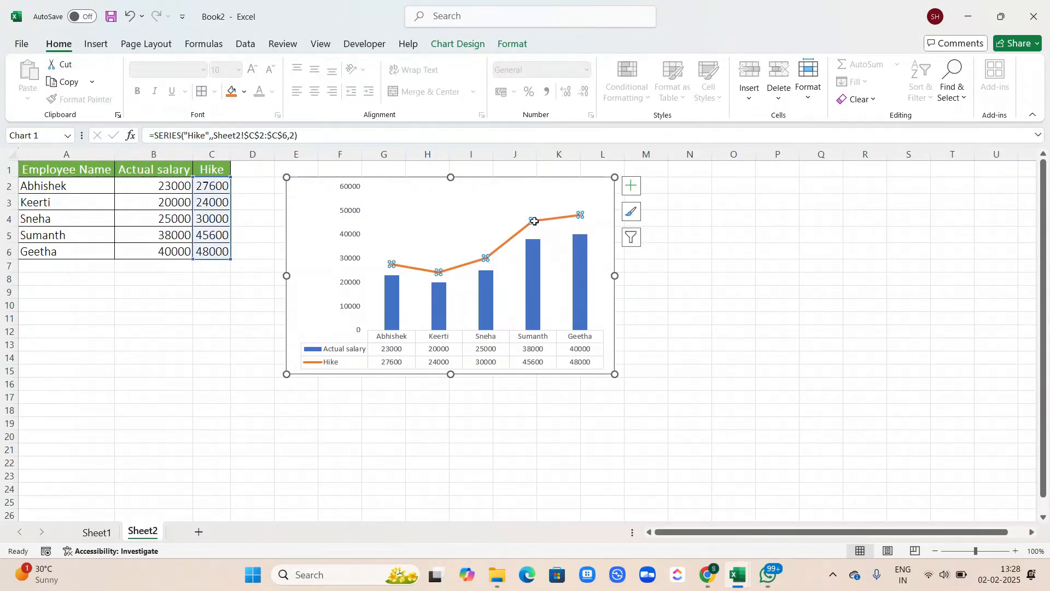
left_click(631, 185)
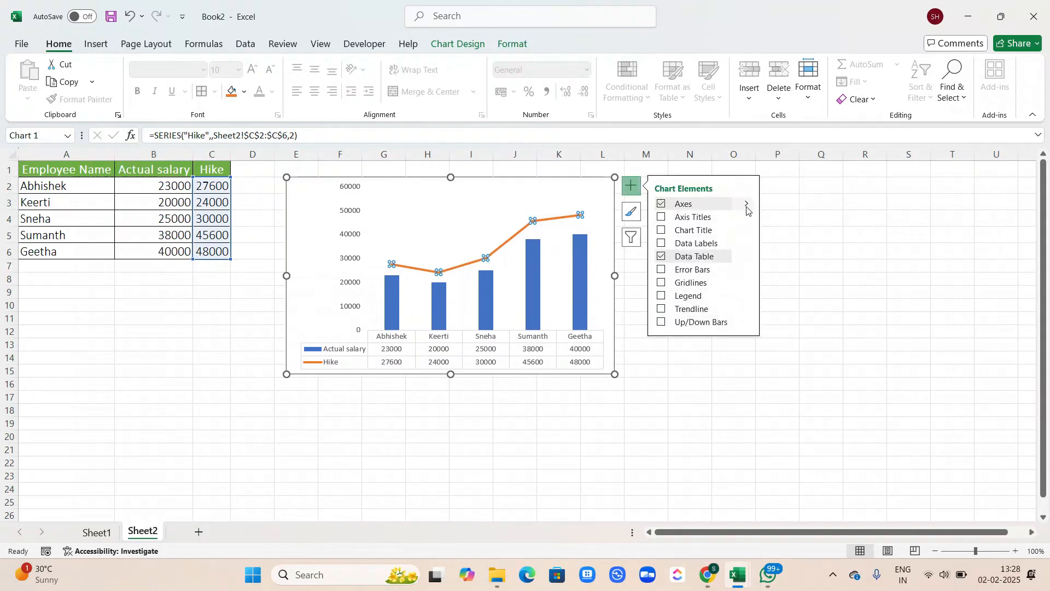
left_click(746, 205)
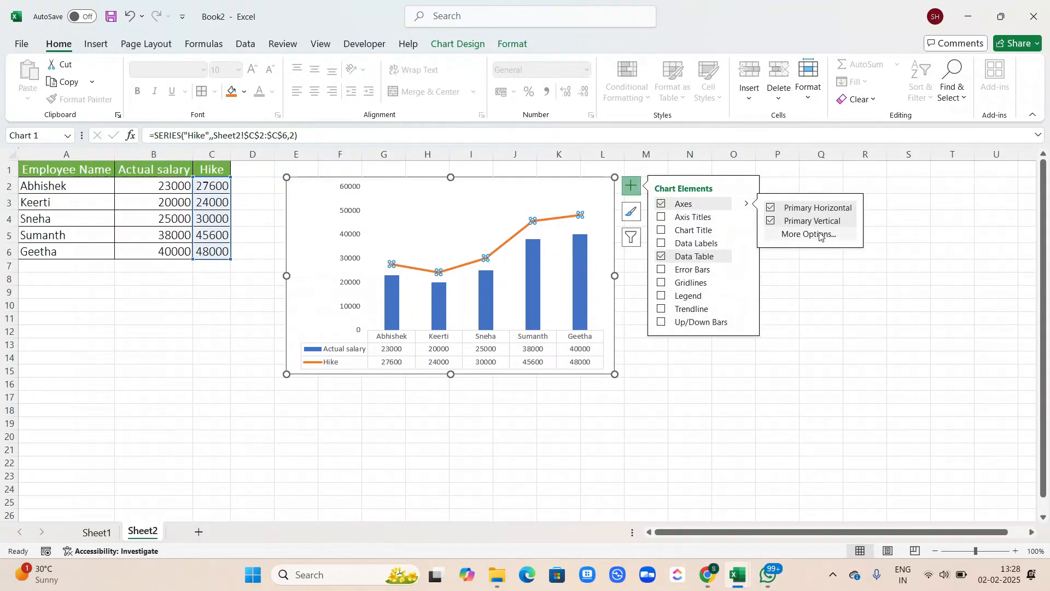
left_click(819, 235)
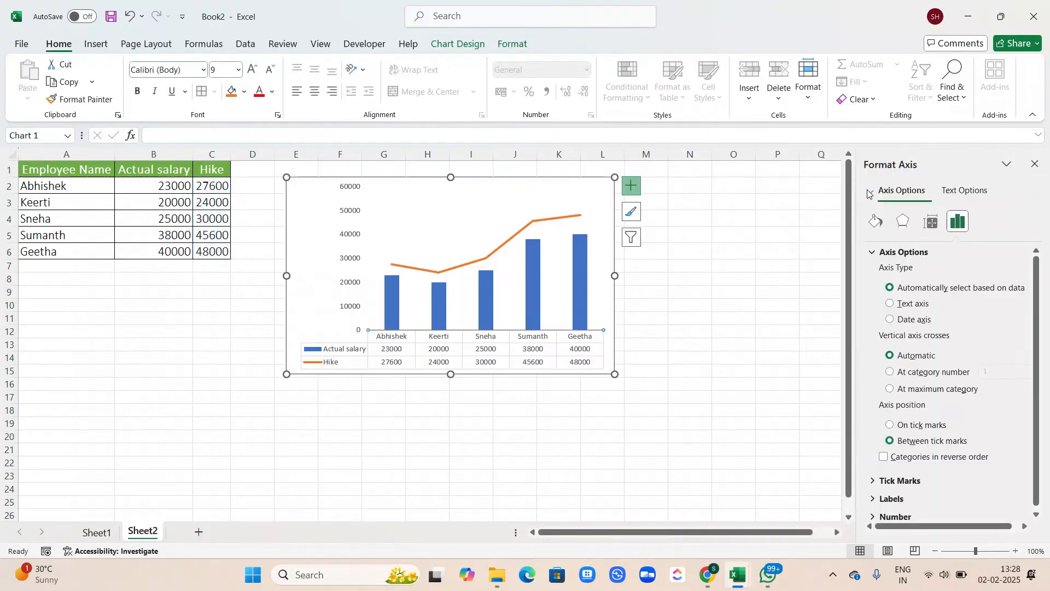
scroll(908, 374, "down", 2)
scroll(905, 371, "up", 2)
scroll(904, 350, "down", 2)
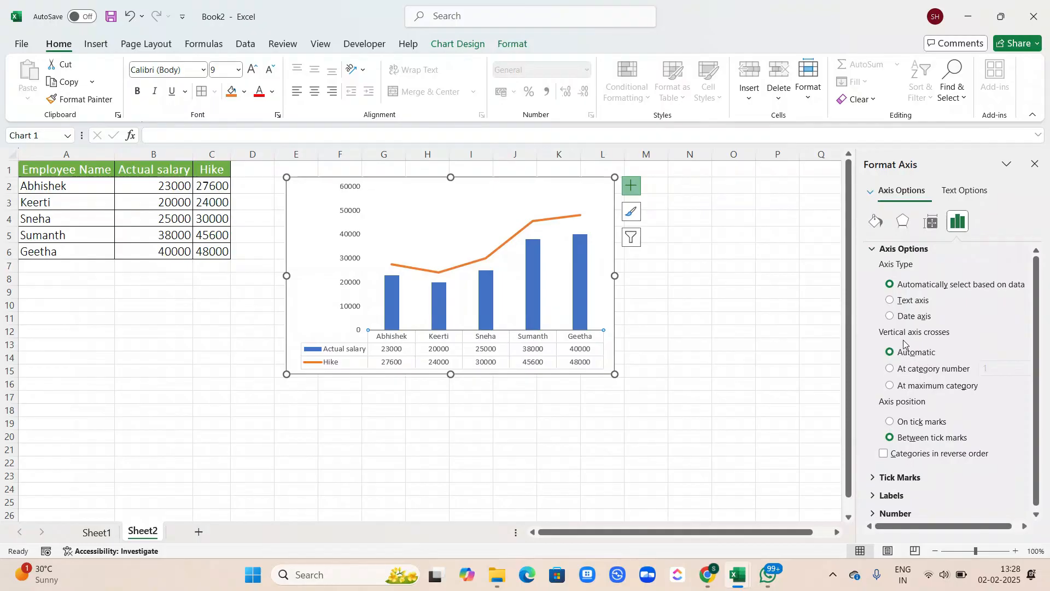
left_click(871, 192)
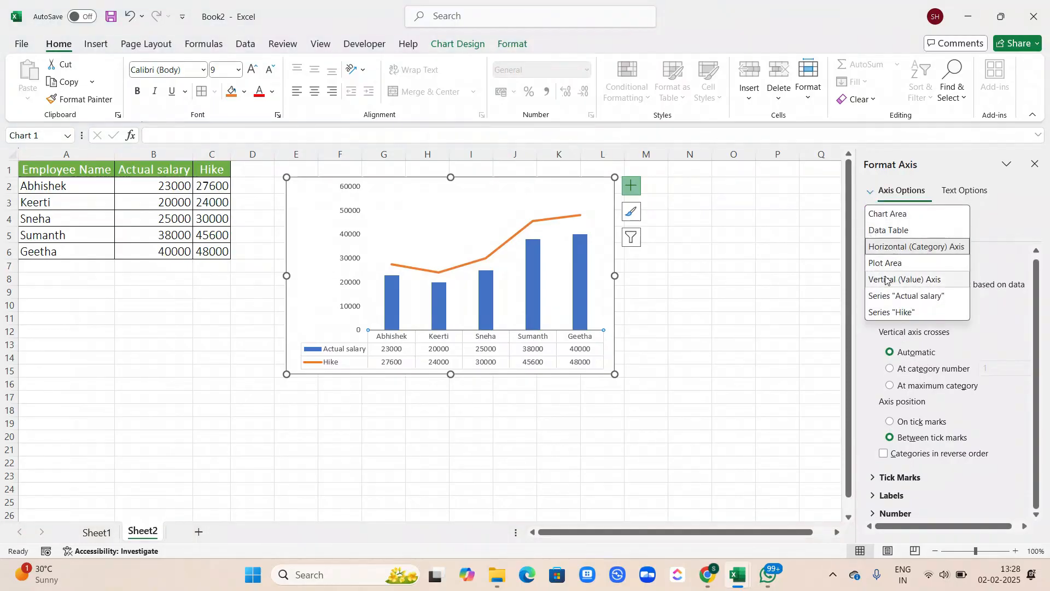
left_click(892, 312)
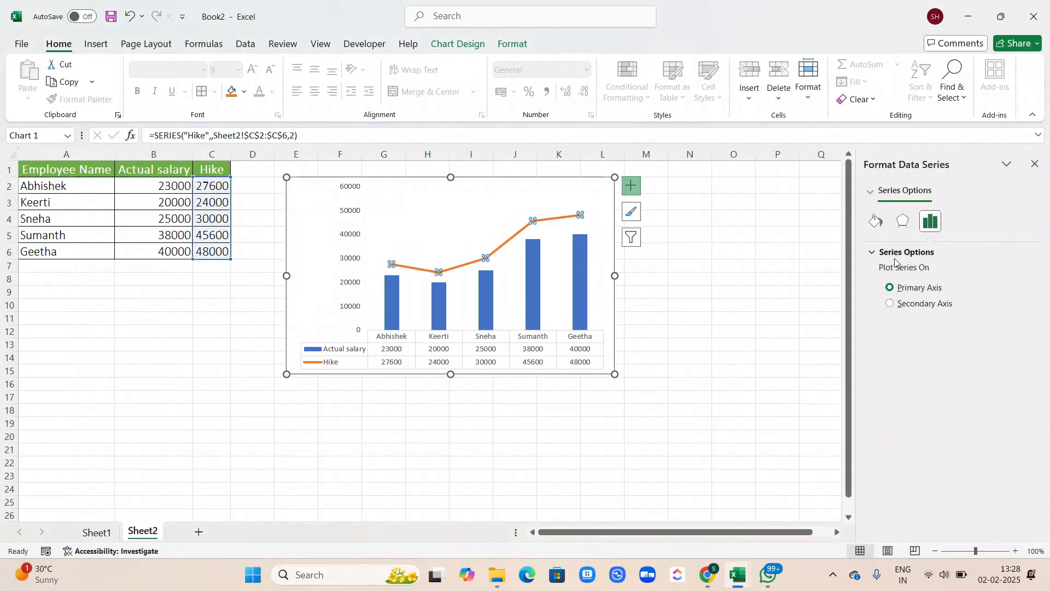
left_click(619, 292)
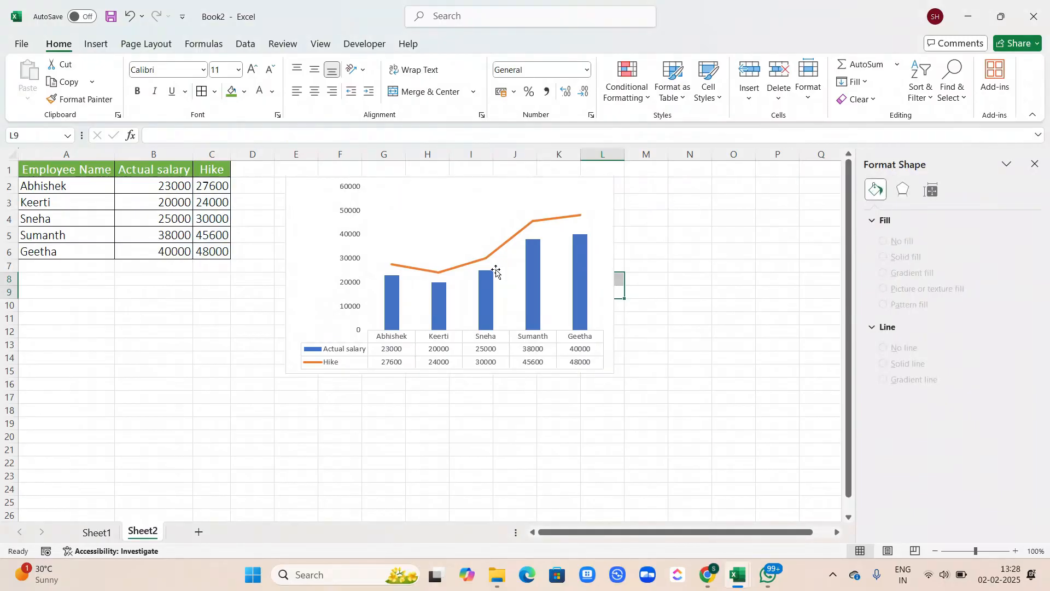
- Set the Hike series in the chart to No line
left_click(504, 235)
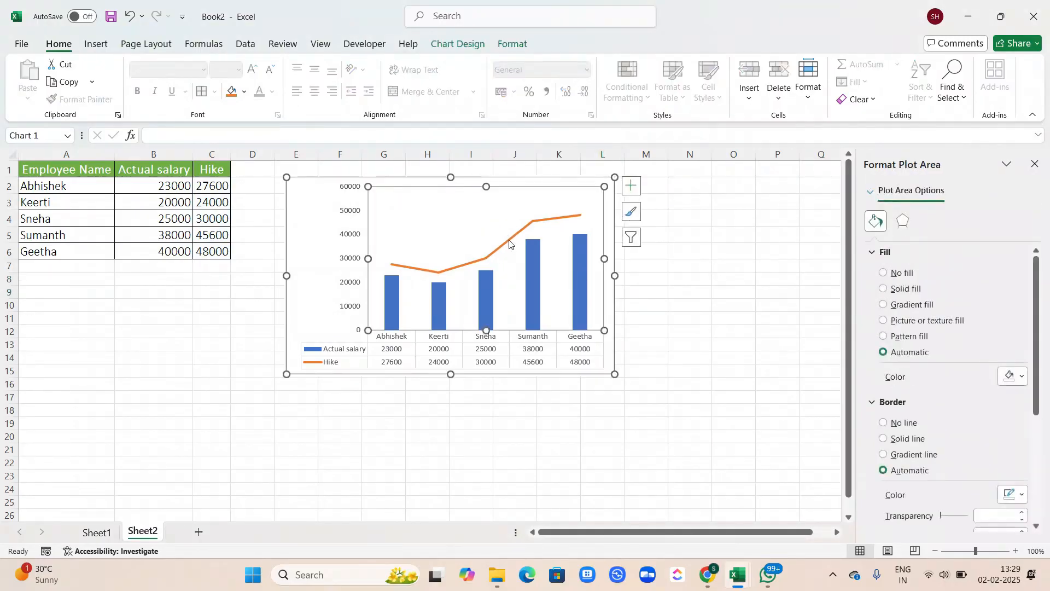
left_click(507, 239)
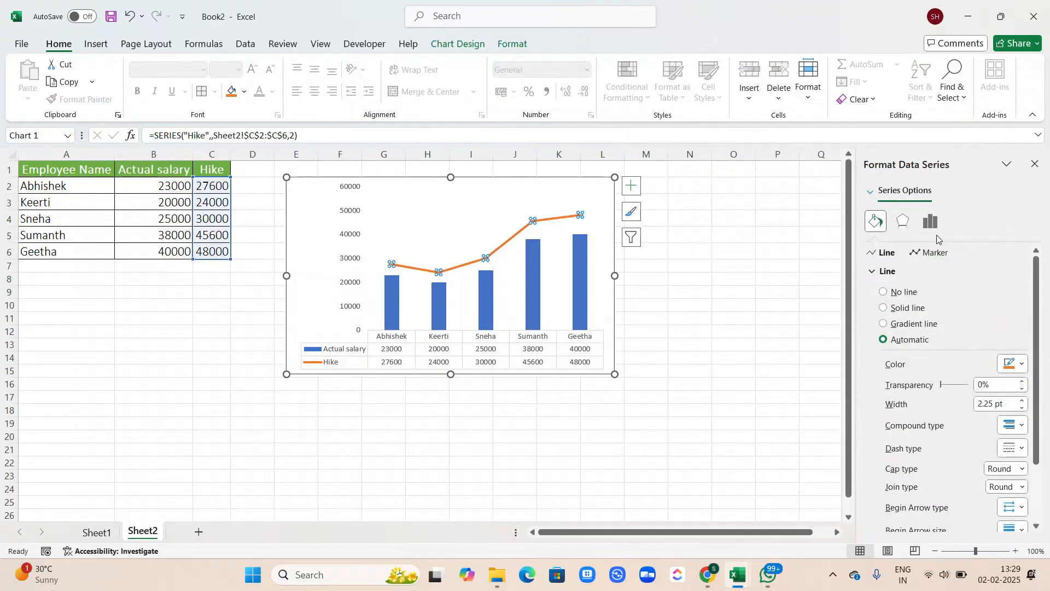
left_click(883, 295)
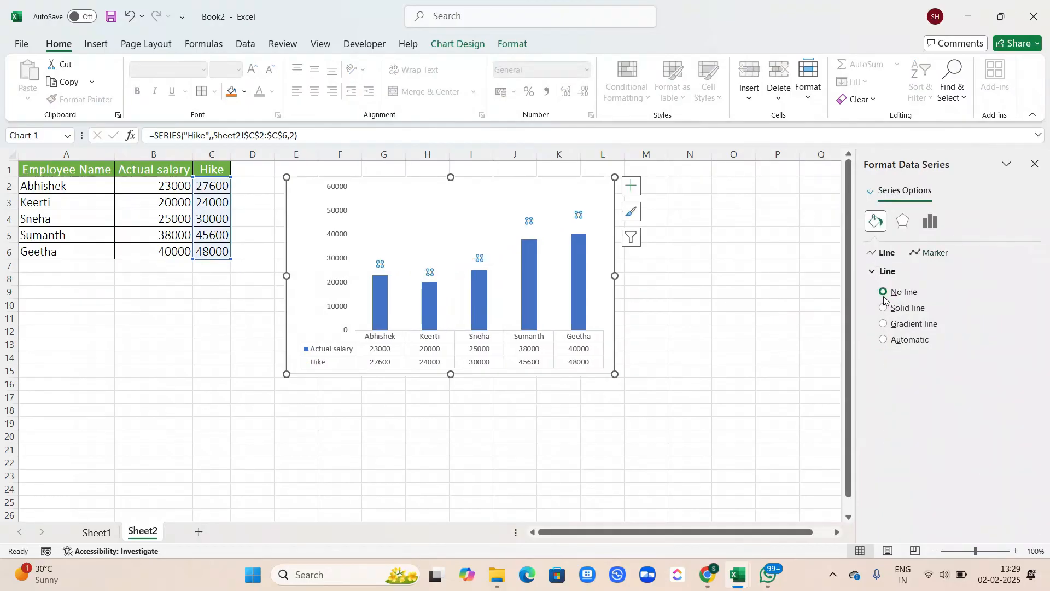
- Give the Hike series built-in markers of the long dash type with size 8
left_click(921, 256)
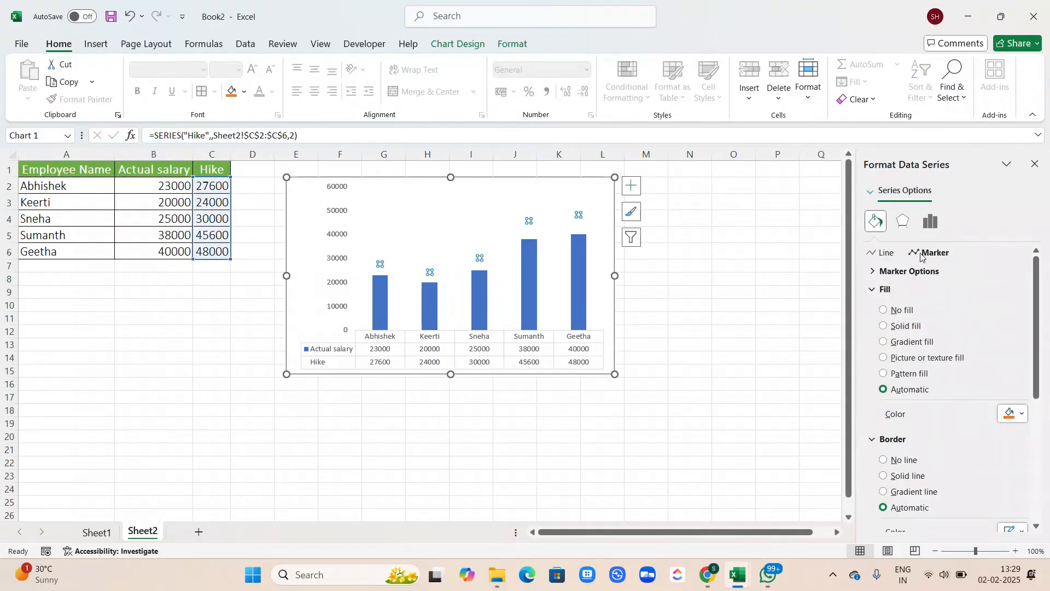
left_click(871, 272)
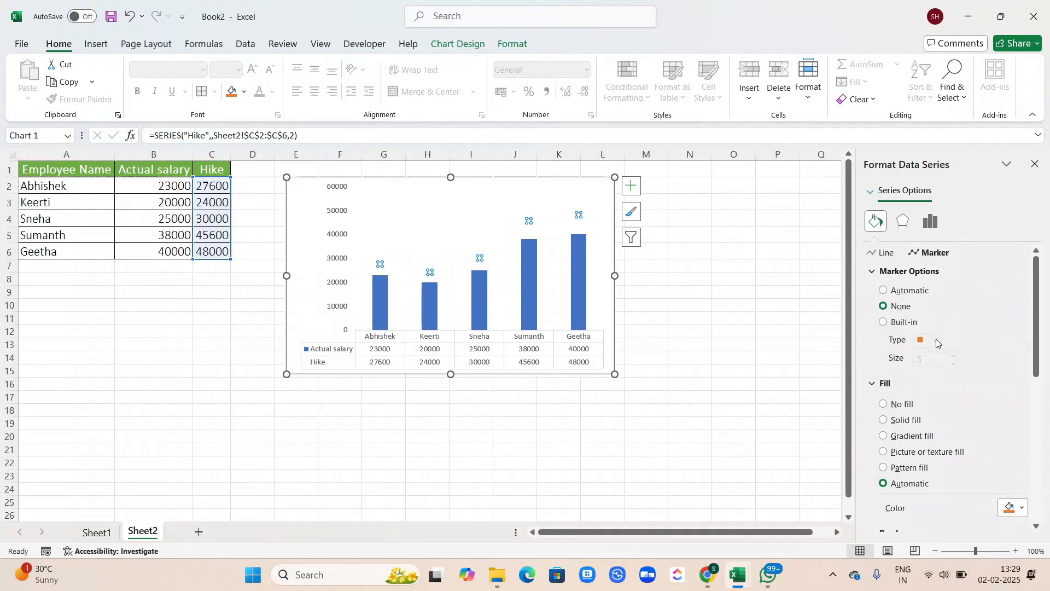
left_click(885, 323)
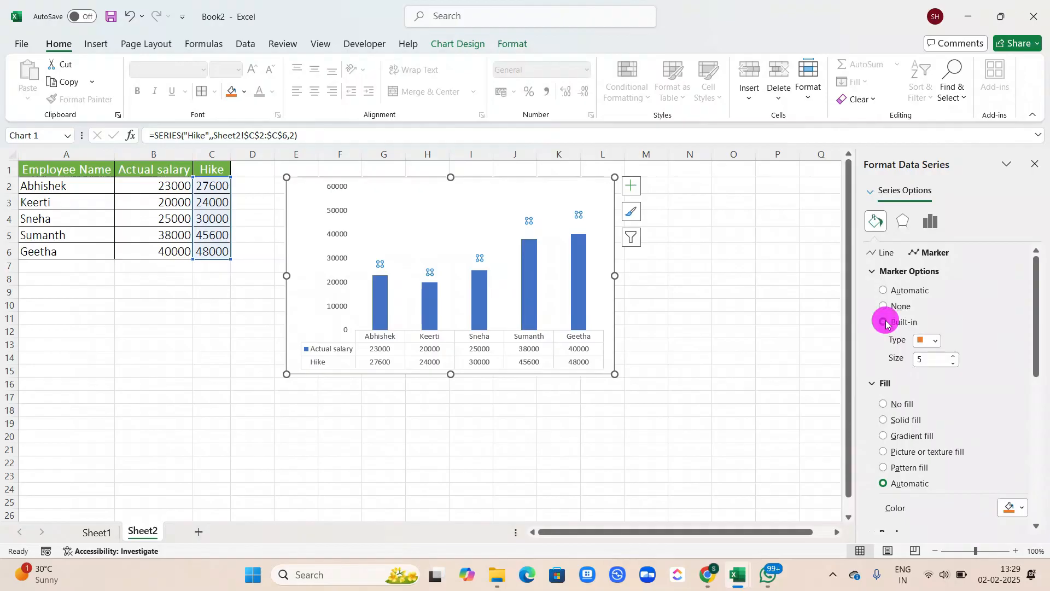
left_click(936, 341)
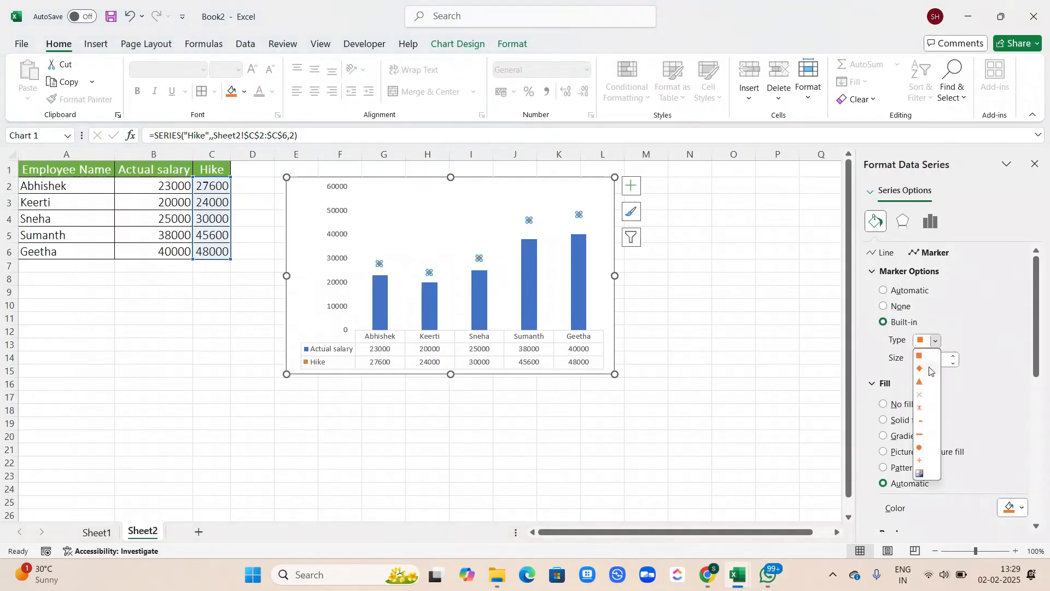
left_click(922, 435)
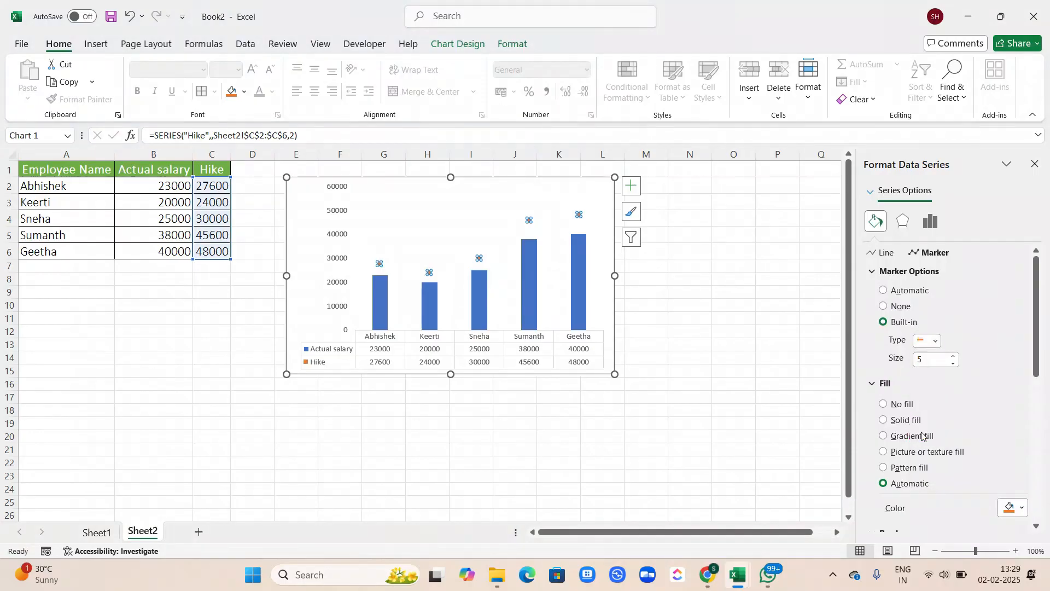
left_click(954, 356)
left_click(953, 356)
left_click(954, 356)
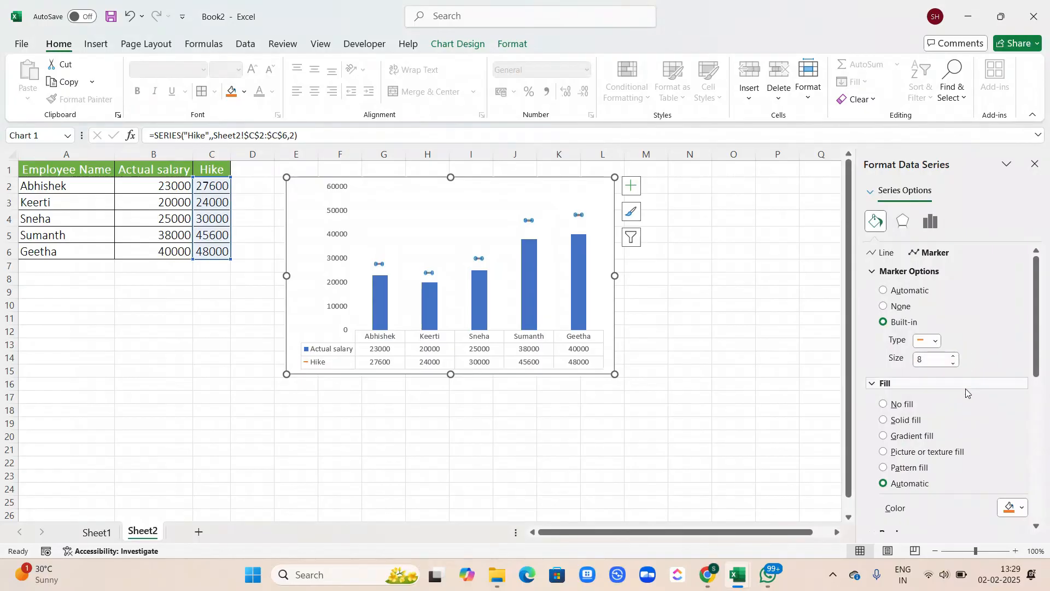
- Fill the Hike series' markers with solid black
left_click(1021, 516)
left_click(1038, 330)
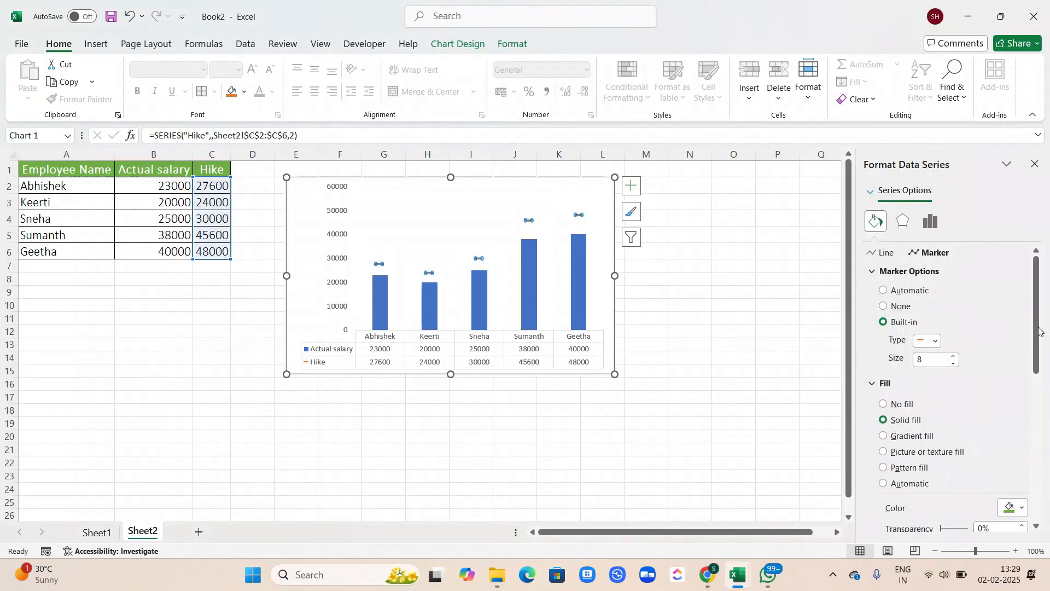
left_click(1020, 509)
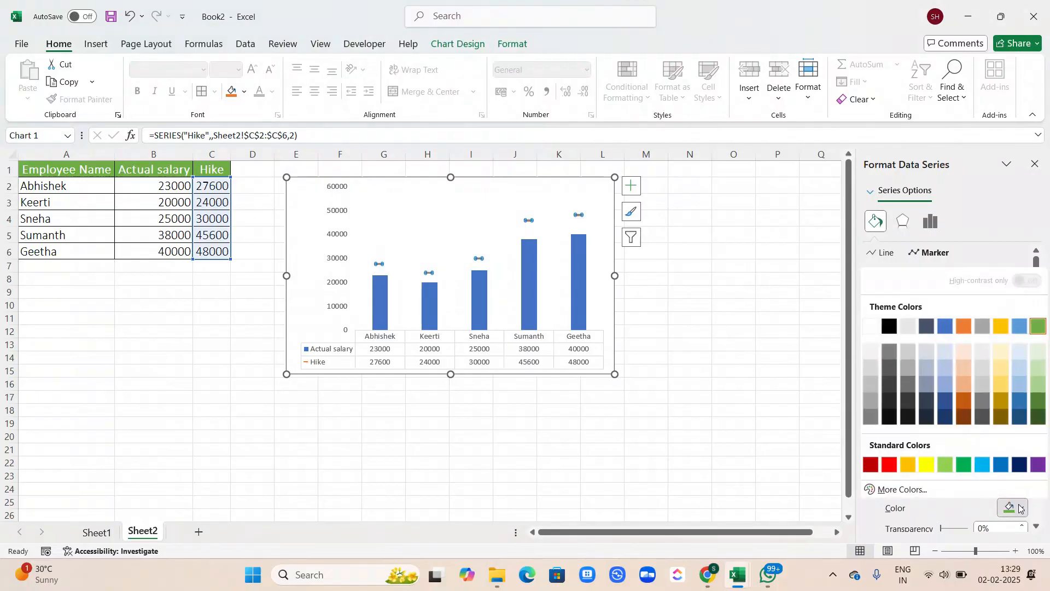
left_click(890, 327)
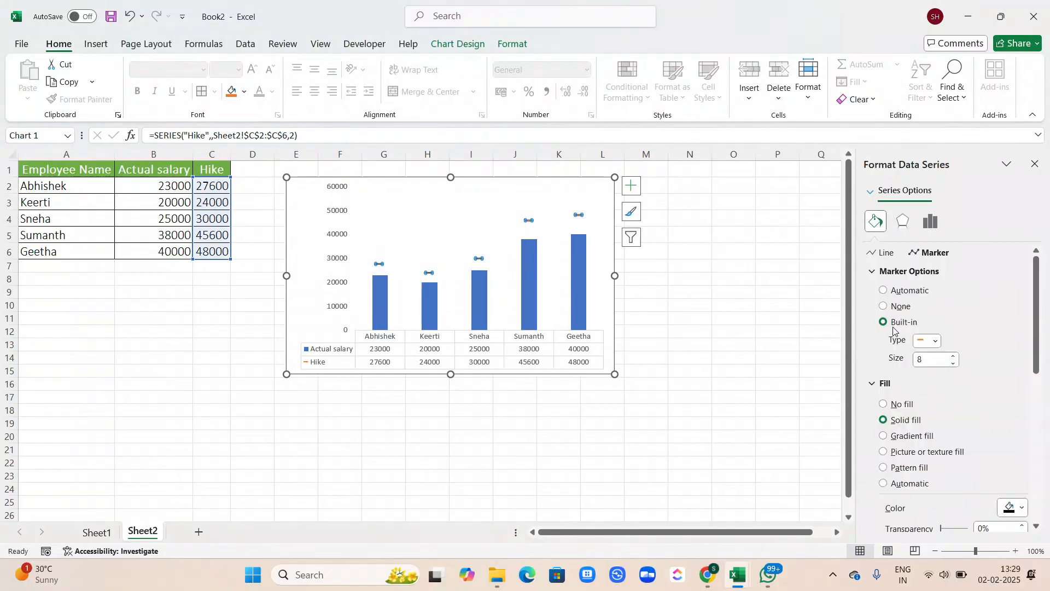
scroll(938, 324, "down", 5)
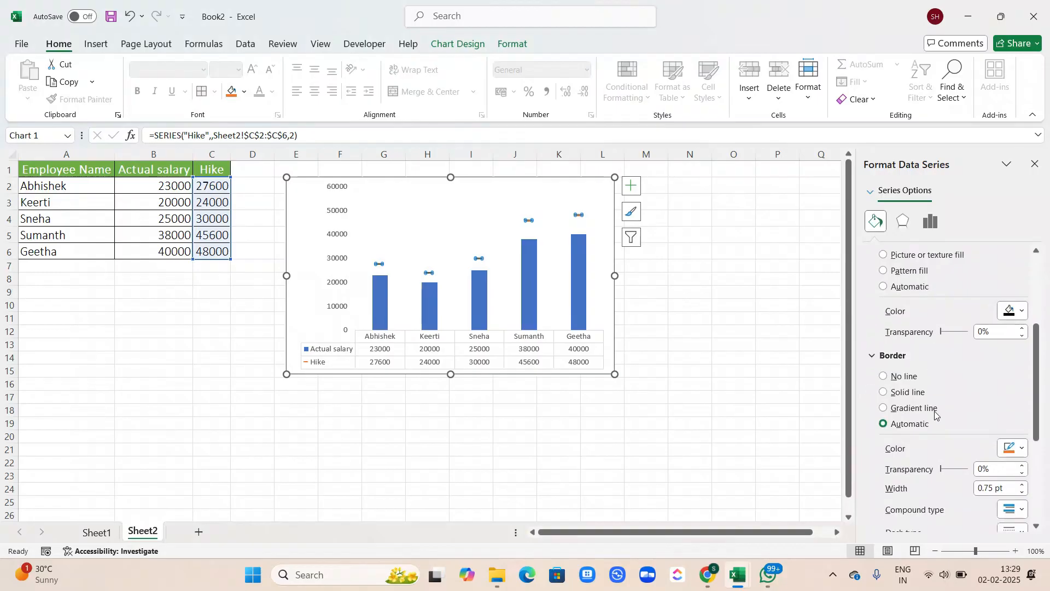
scroll(935, 414, "down", 3)
scroll(935, 415, "up", 1)
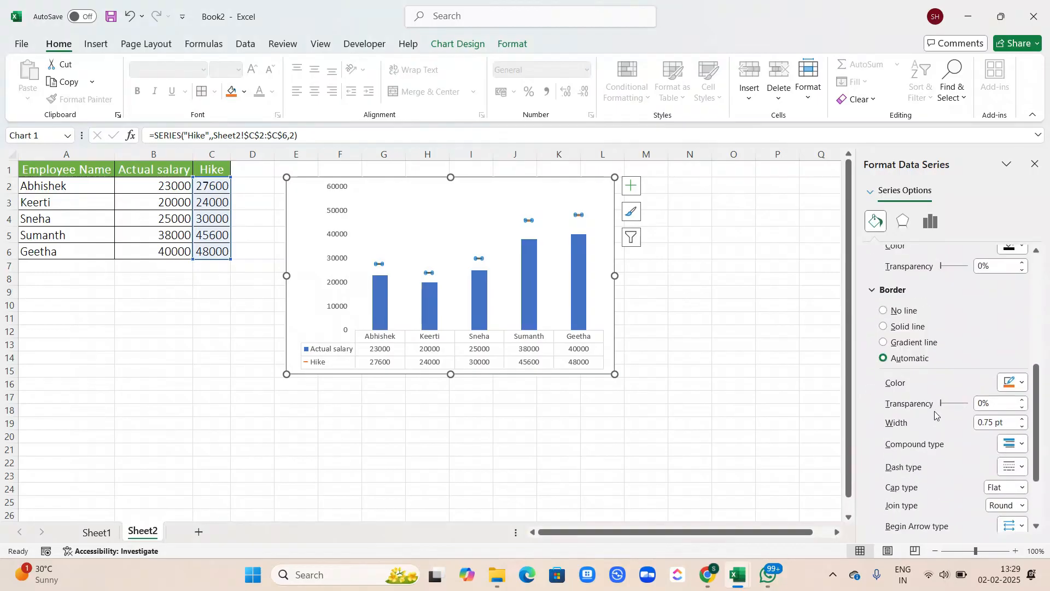
- Change the fill colour of the Actual salary columns to the green theme colour
left_click(581, 297)
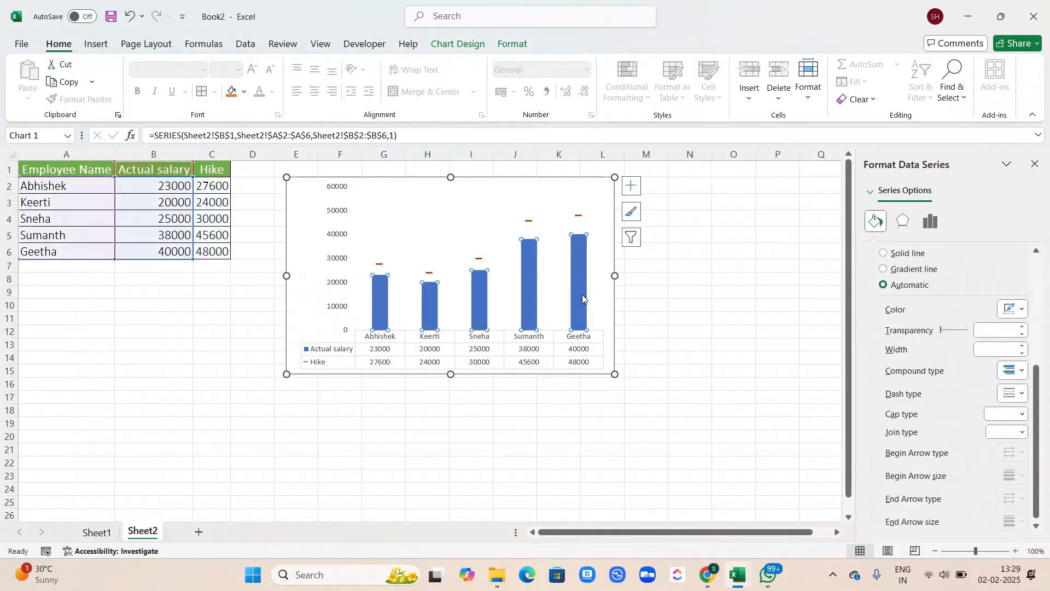
scroll(908, 343, "up", 2)
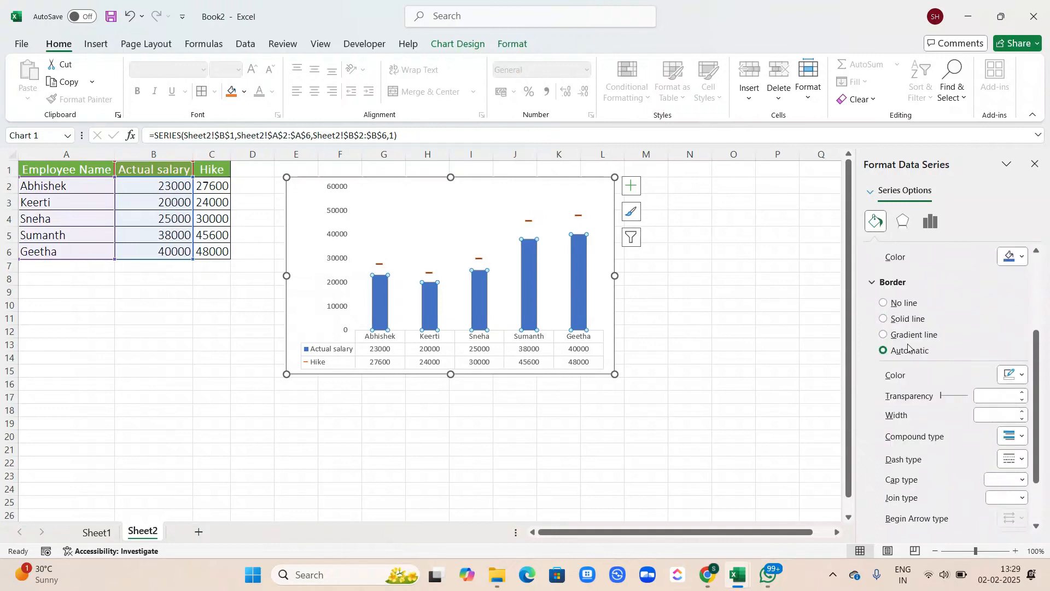
left_click(1025, 259)
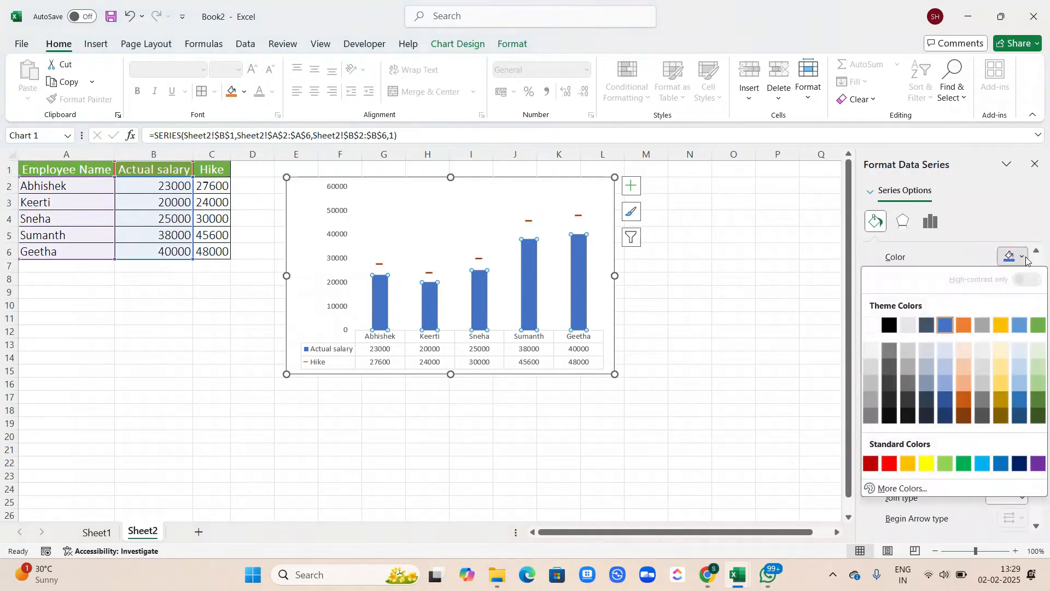
left_click(1038, 325)
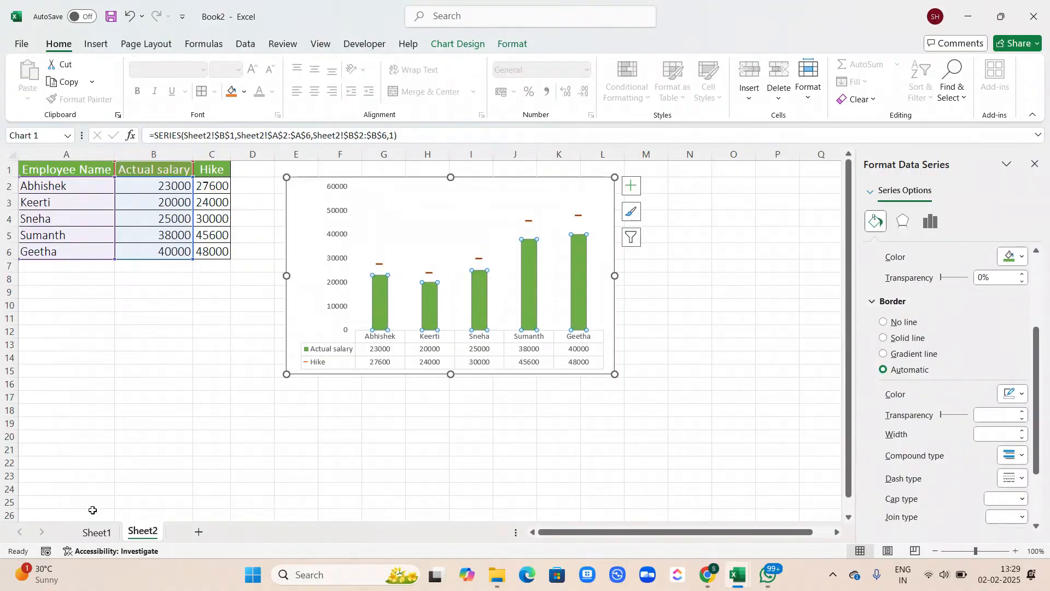
- Check the finished chart on Sheet1 and plot the Hike series of the Sheet2 chart on the secondary axis
left_click(96, 532)
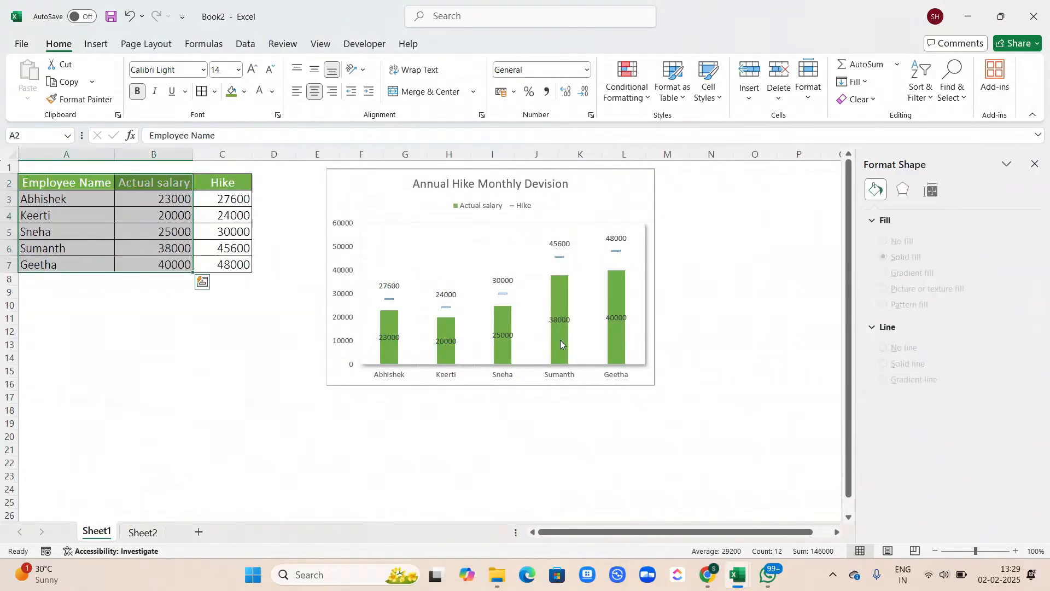
left_click(158, 533)
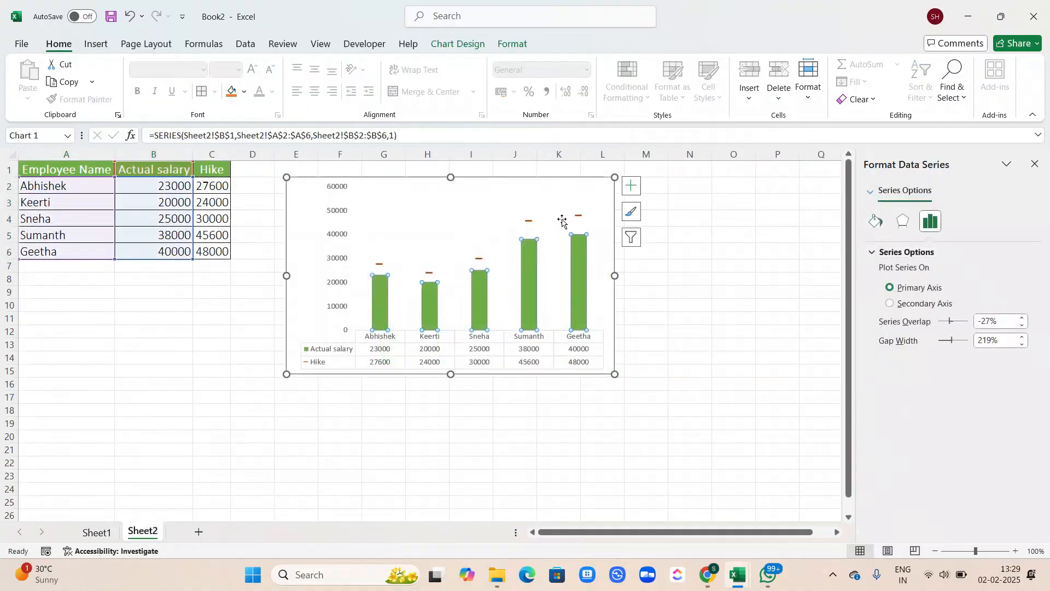
left_click(579, 217)
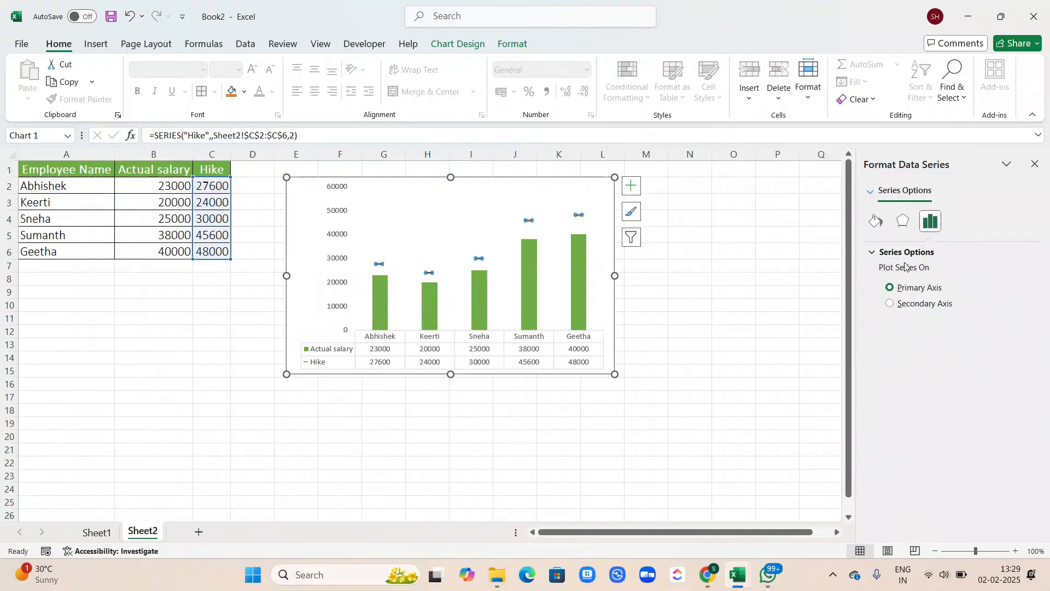
left_click(876, 195)
left_click(870, 194)
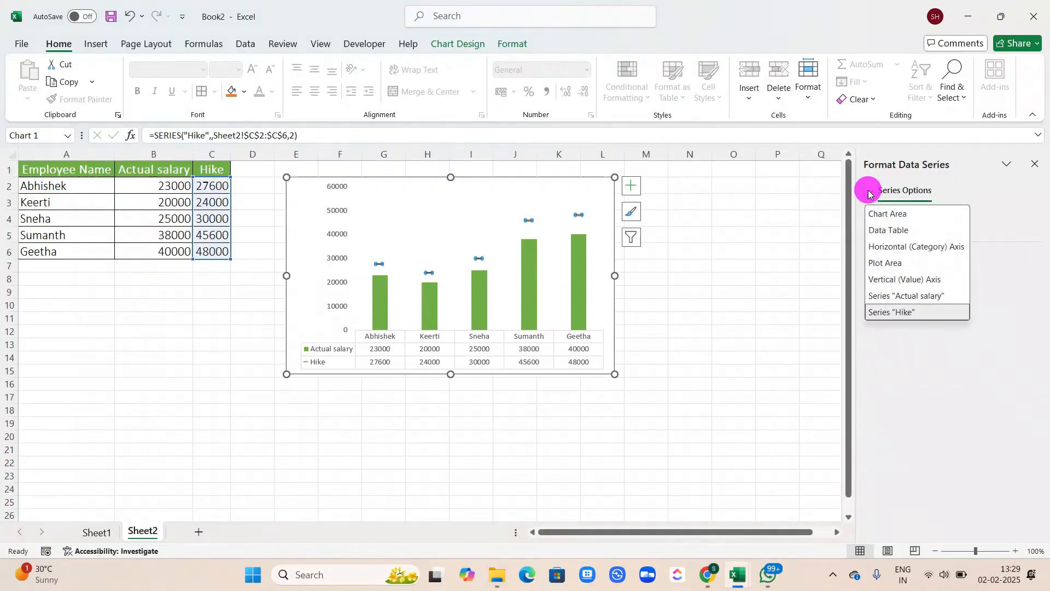
left_click(896, 311)
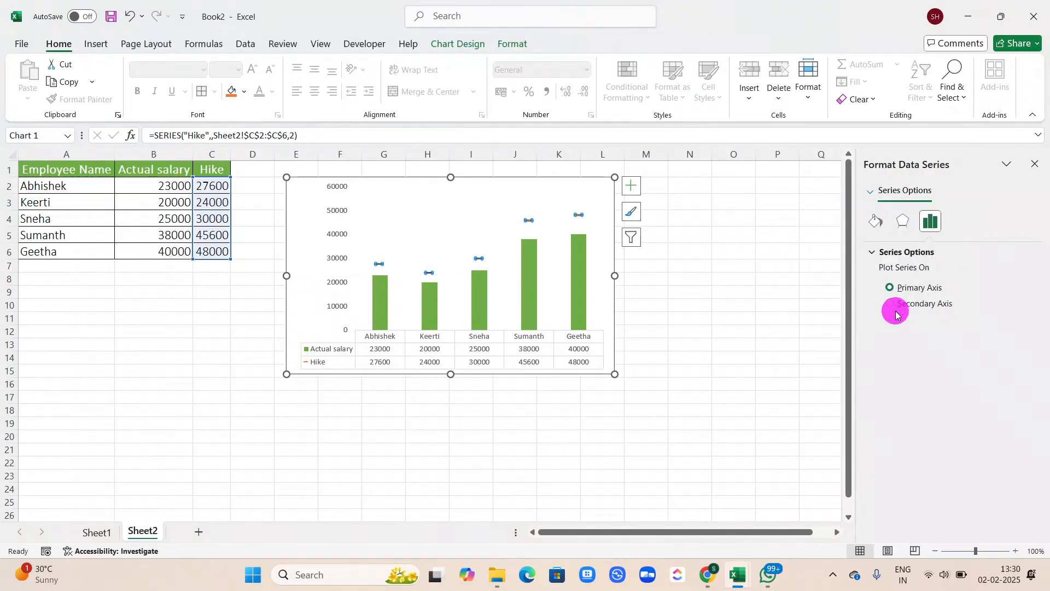
left_click(872, 253)
left_click(873, 256)
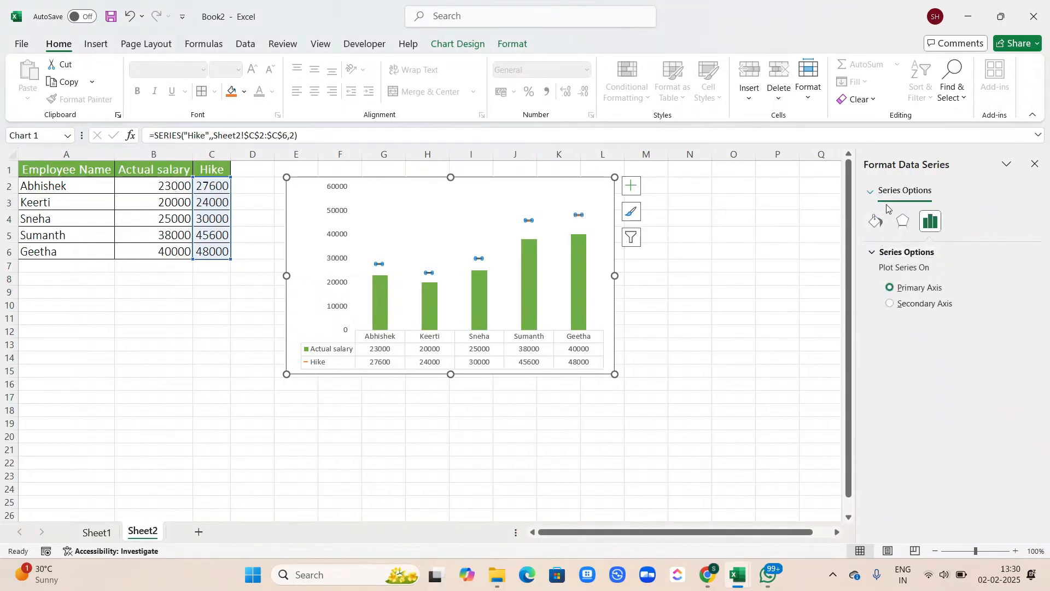
left_click(870, 194)
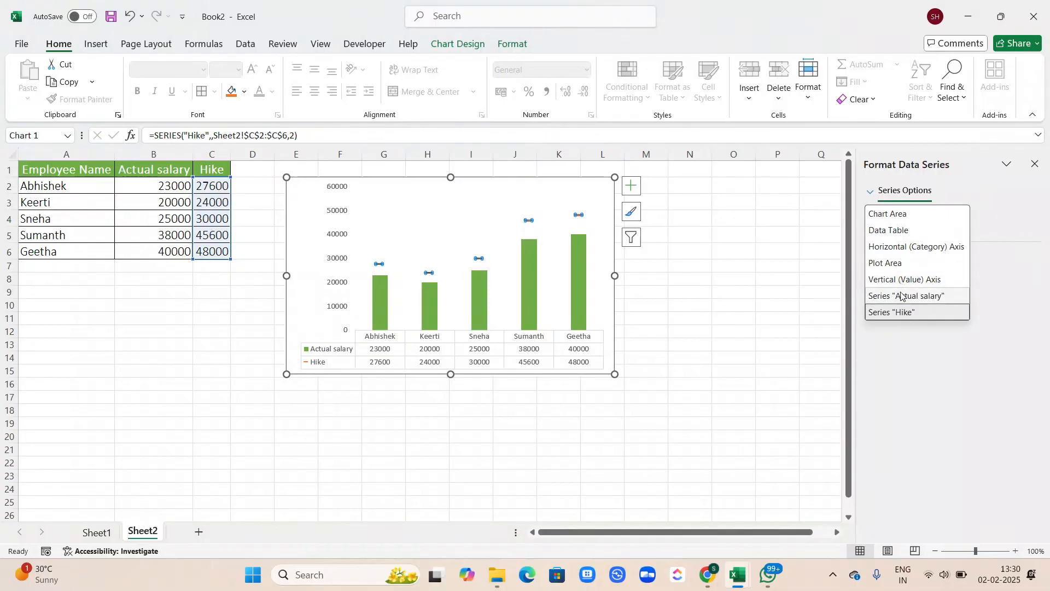
left_click(902, 295)
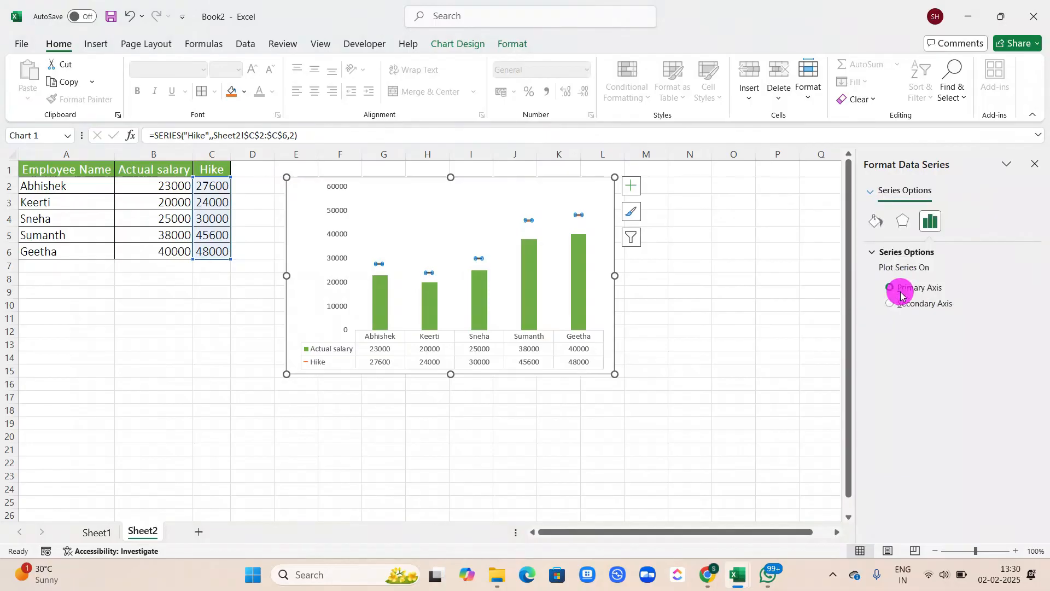
left_click(872, 192)
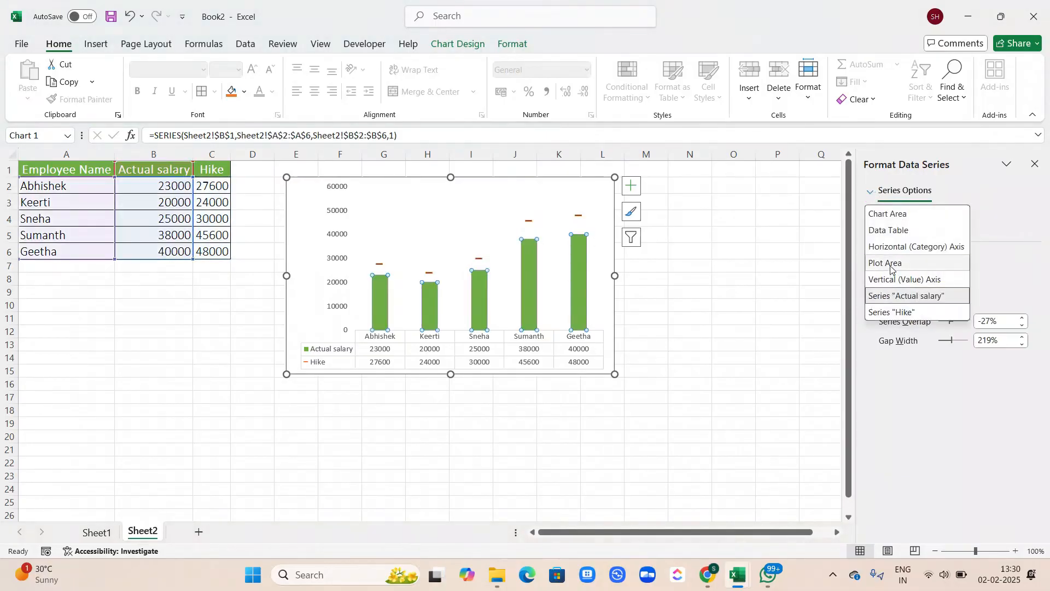
left_click(894, 312)
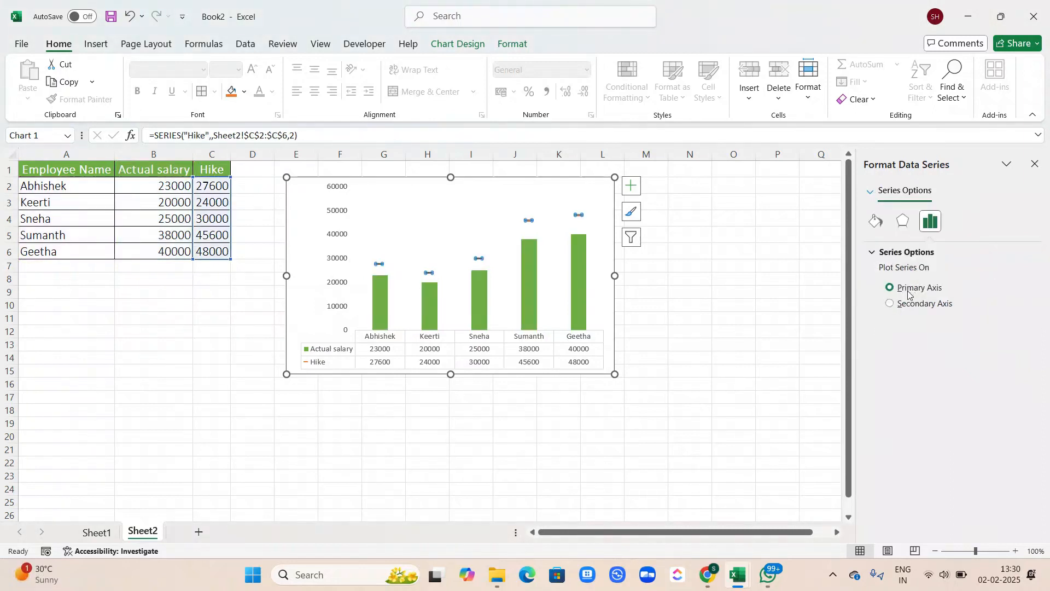
left_click(892, 304)
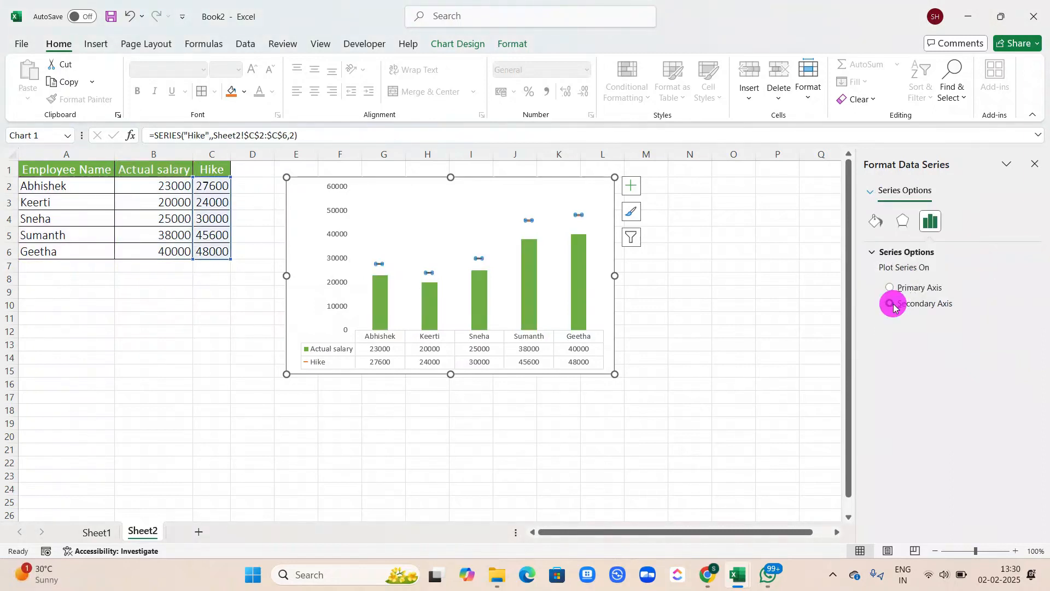
left_click(873, 254)
left_click(873, 253)
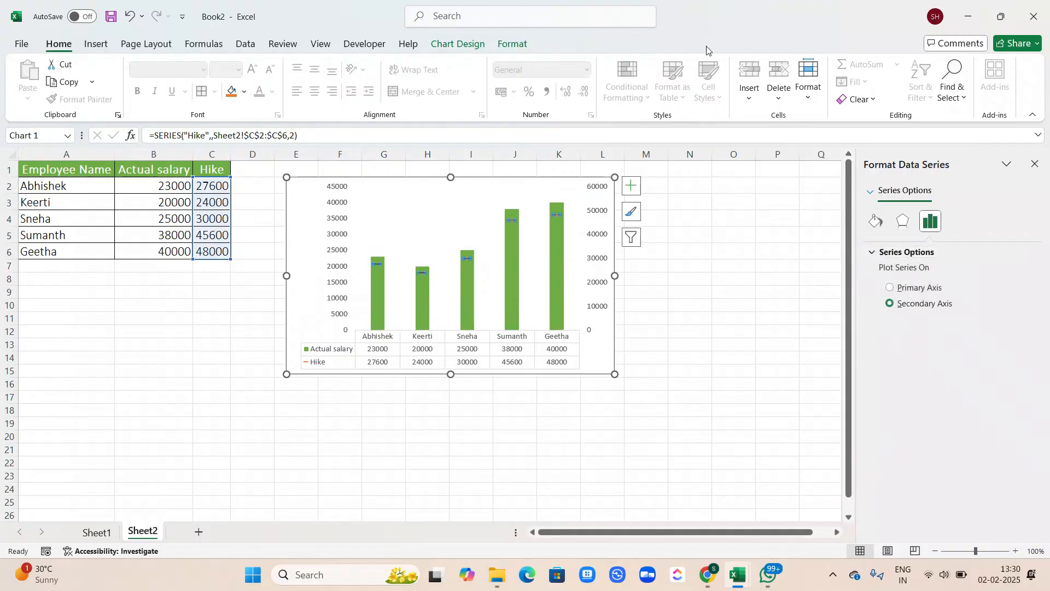
left_click(545, 64)
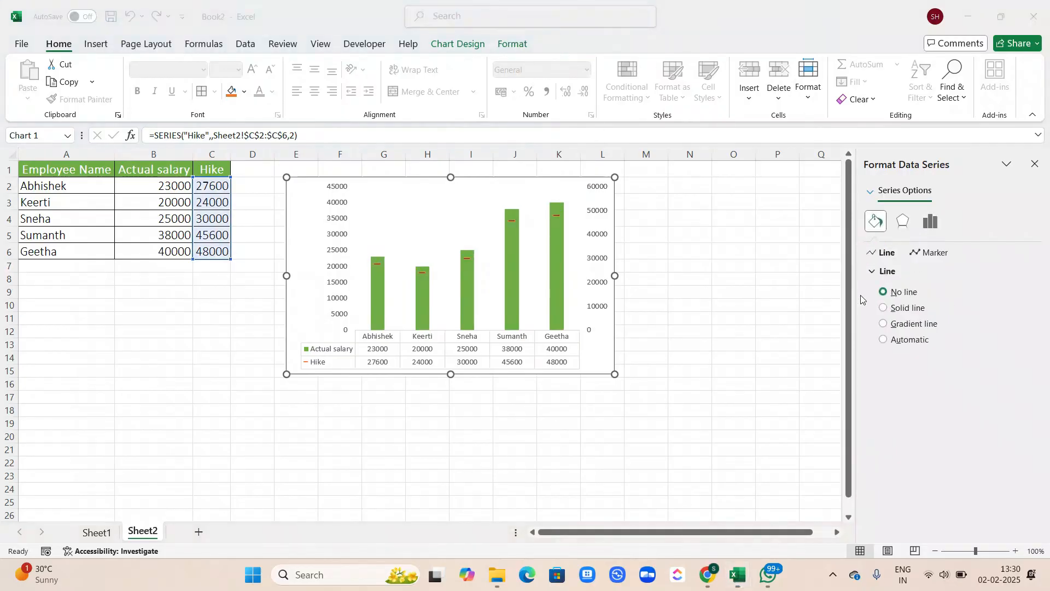
- Give the Hike series' markers a solid black border with 9% transparency
left_click(928, 257)
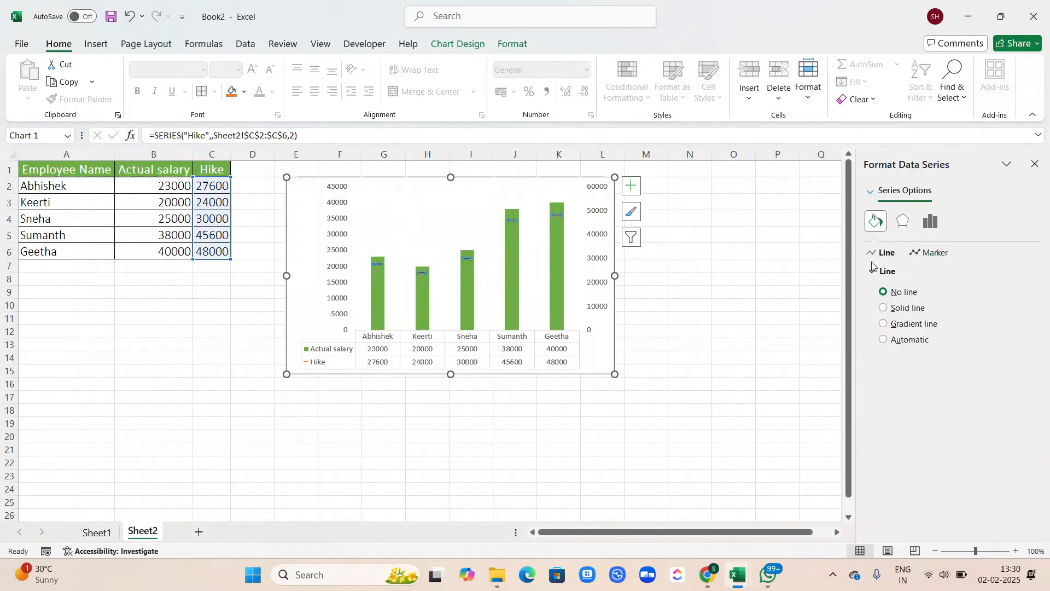
left_click(925, 255)
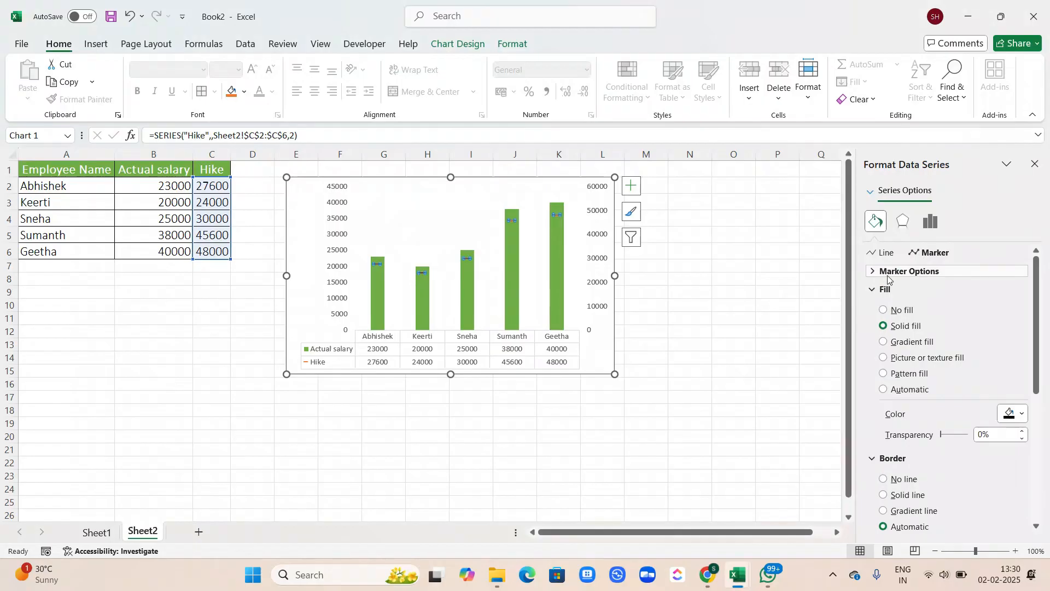
scroll(942, 394, "down", 3)
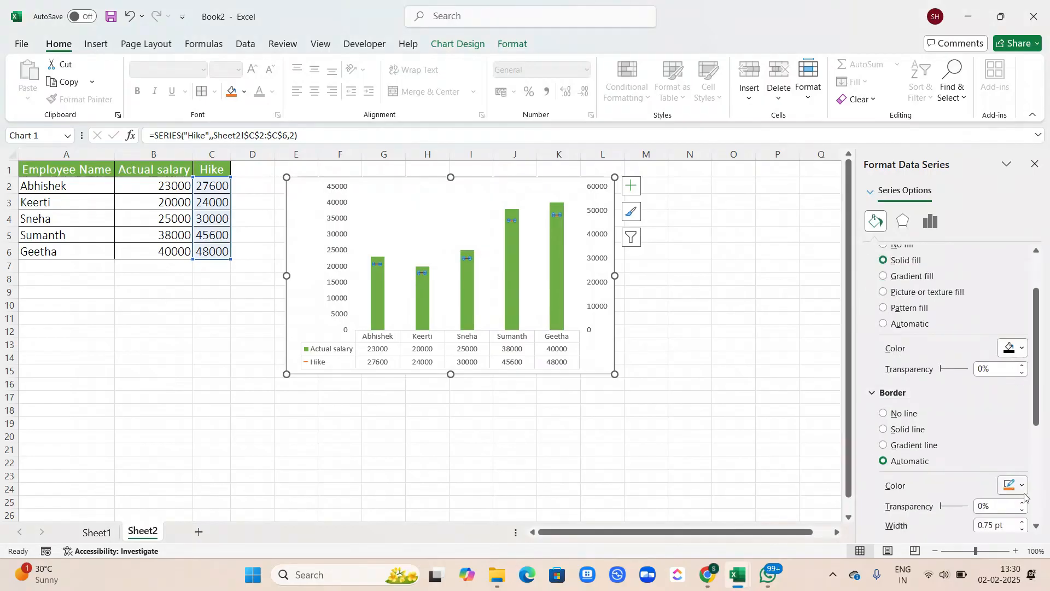
left_click(1023, 488)
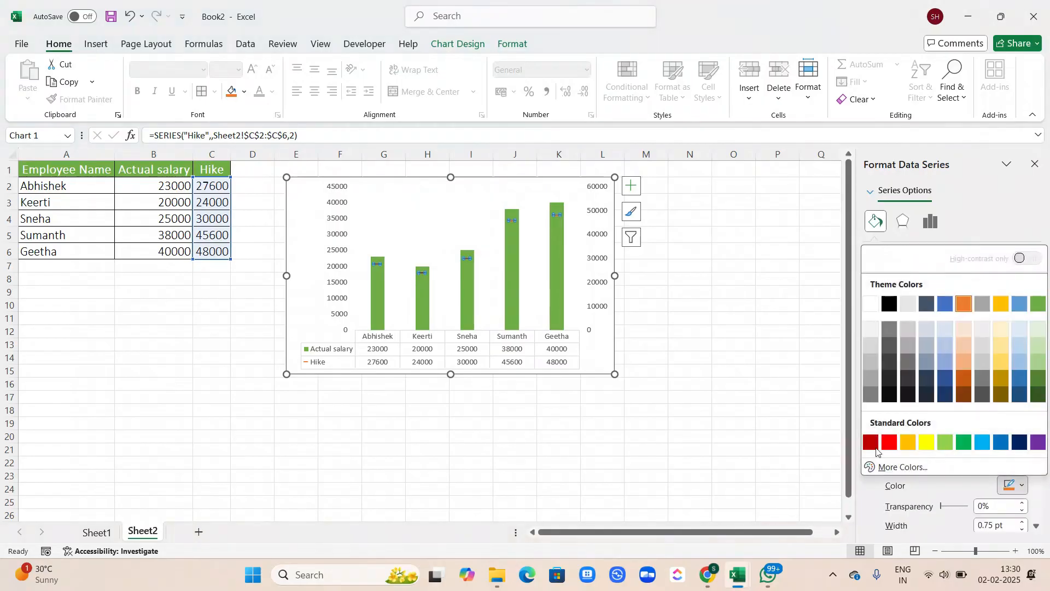
left_click(888, 304)
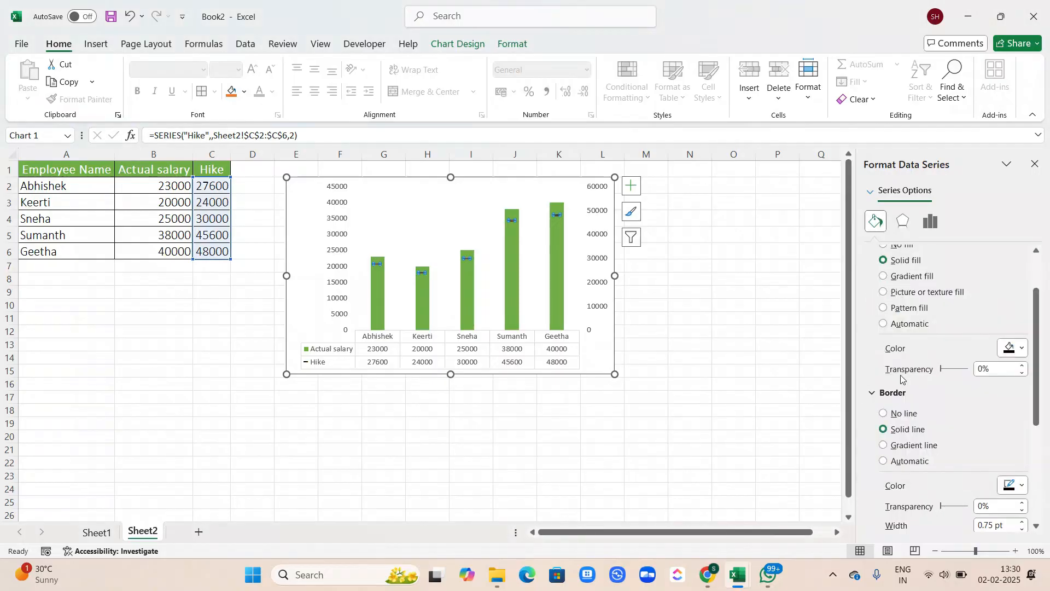
scroll(902, 380, "down", 4)
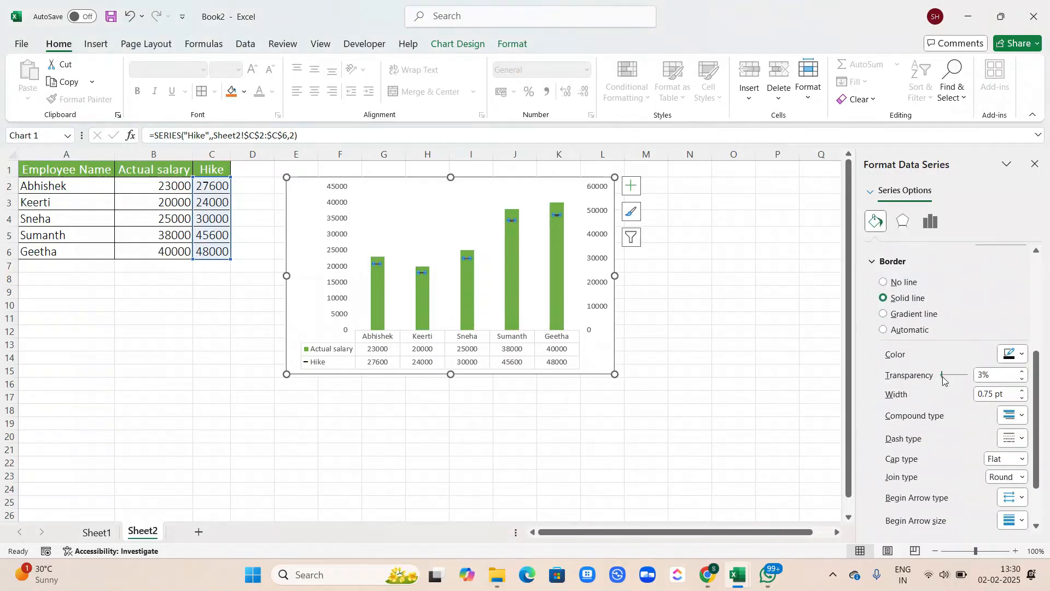
left_click(943, 377)
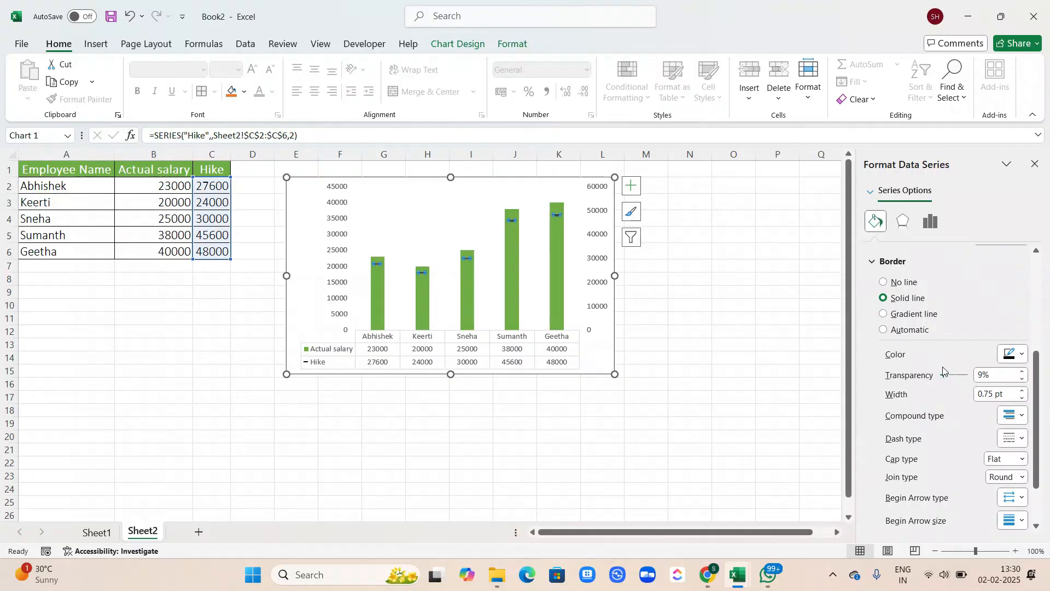
- Plot the Actual salary series on the primary axis
left_click(871, 192)
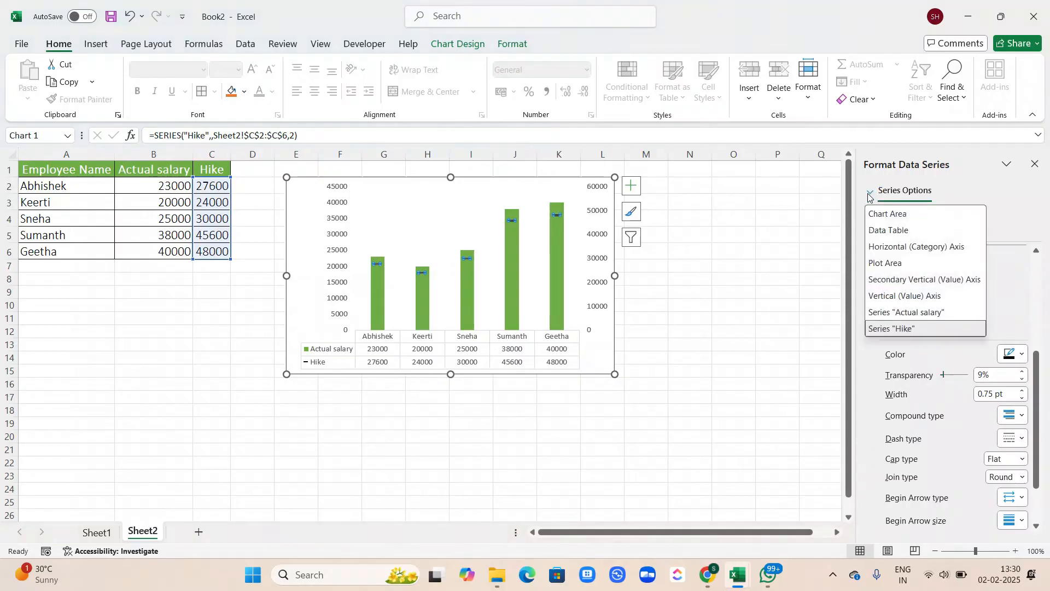
left_click(892, 312)
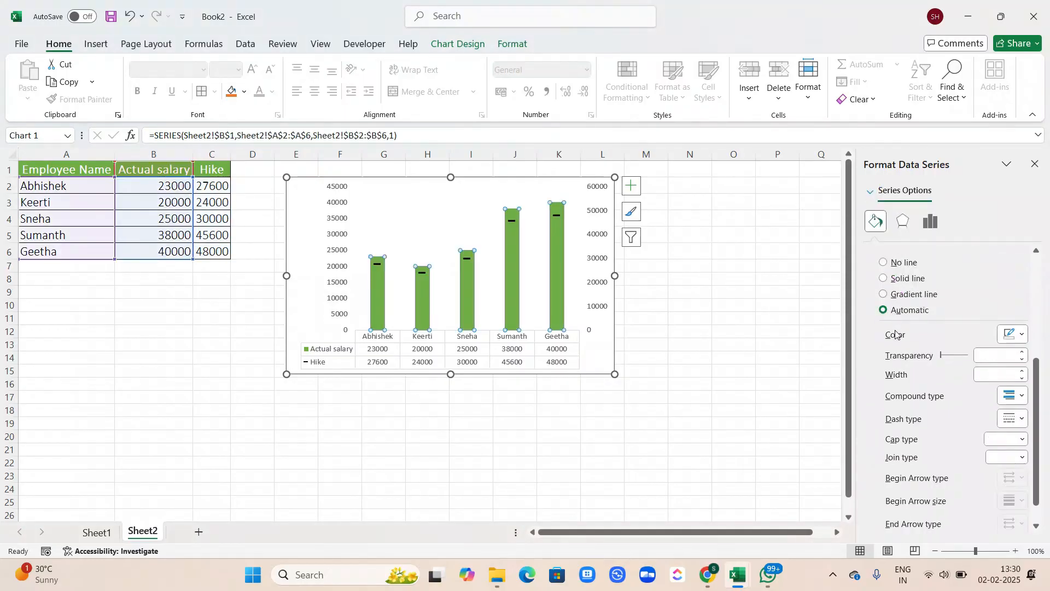
scroll(896, 335, "down", 1)
scroll(897, 346, "up", 3)
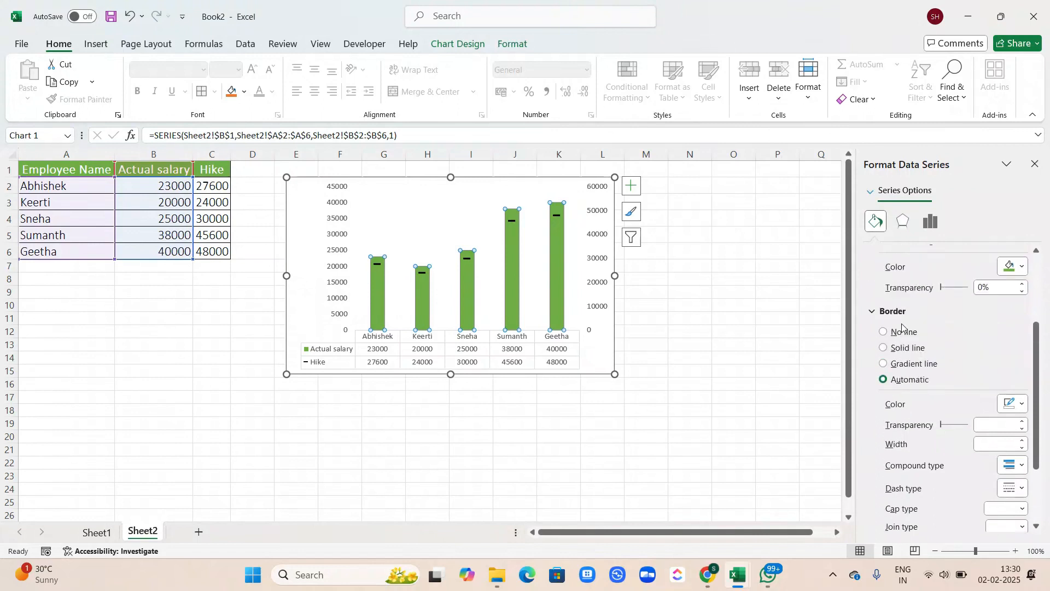
scroll(903, 326, "up", 4)
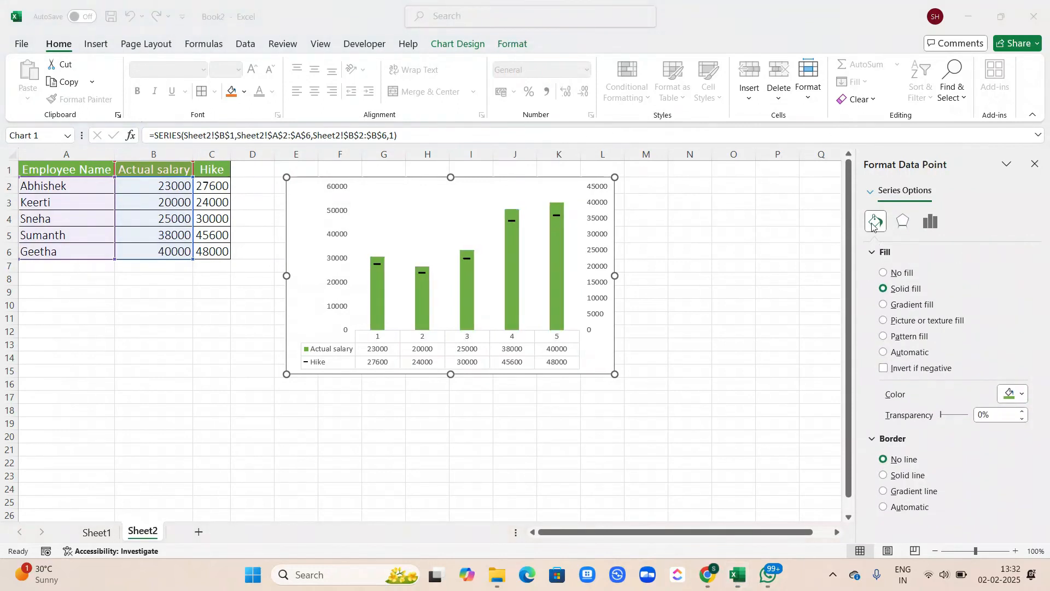
left_click(926, 222)
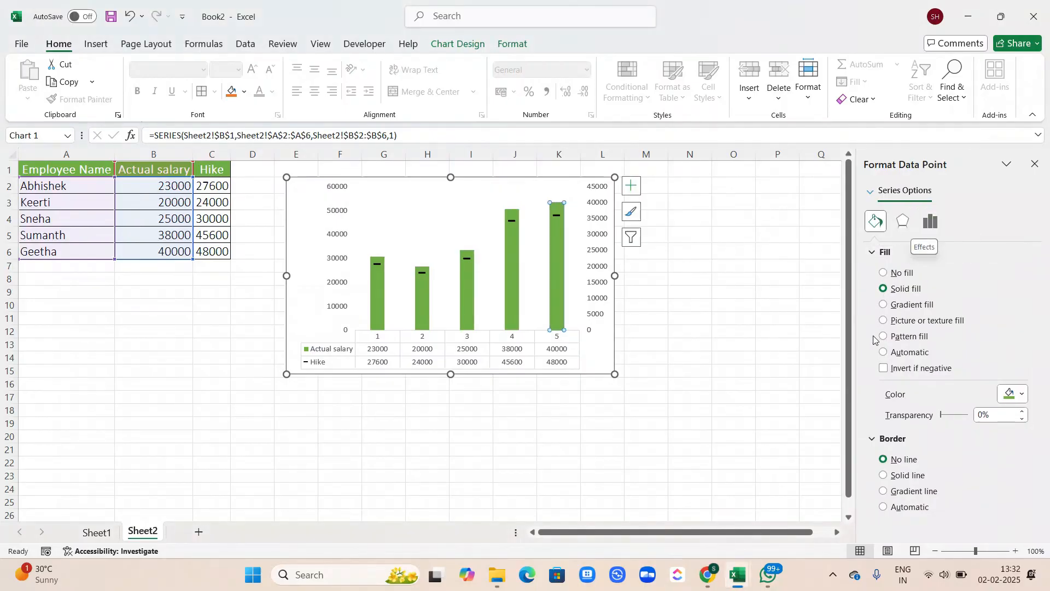
left_click(929, 225)
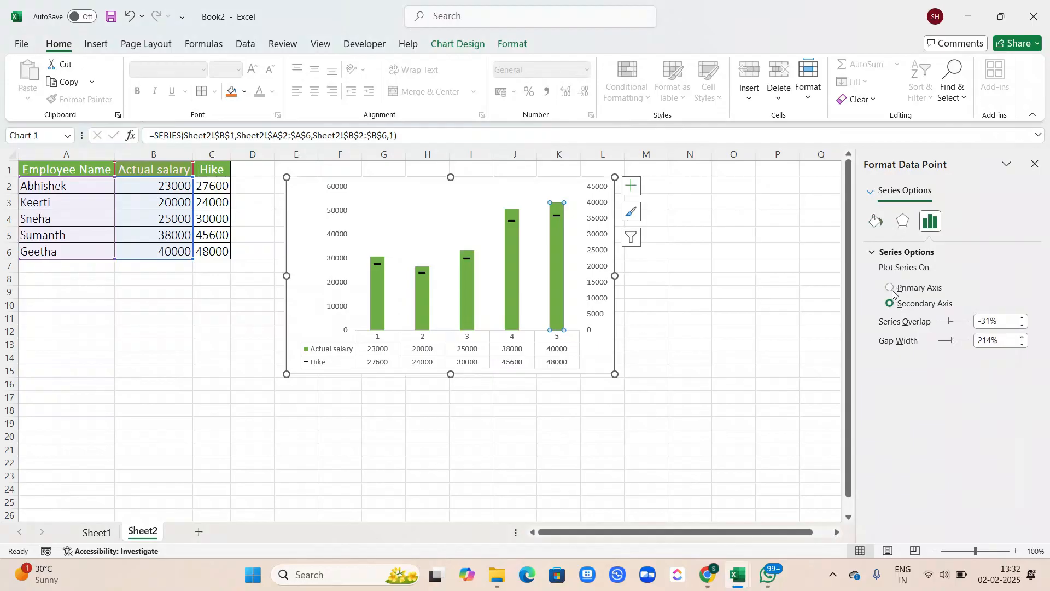
left_click(891, 289)
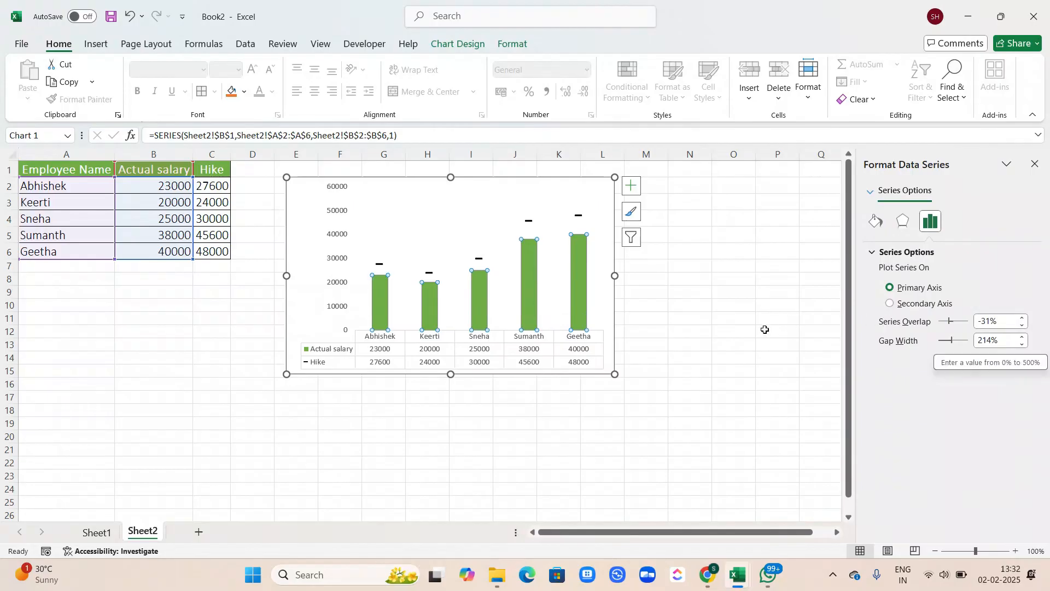
- Remove the data table from the Sheet2 chart
left_click(527, 357)
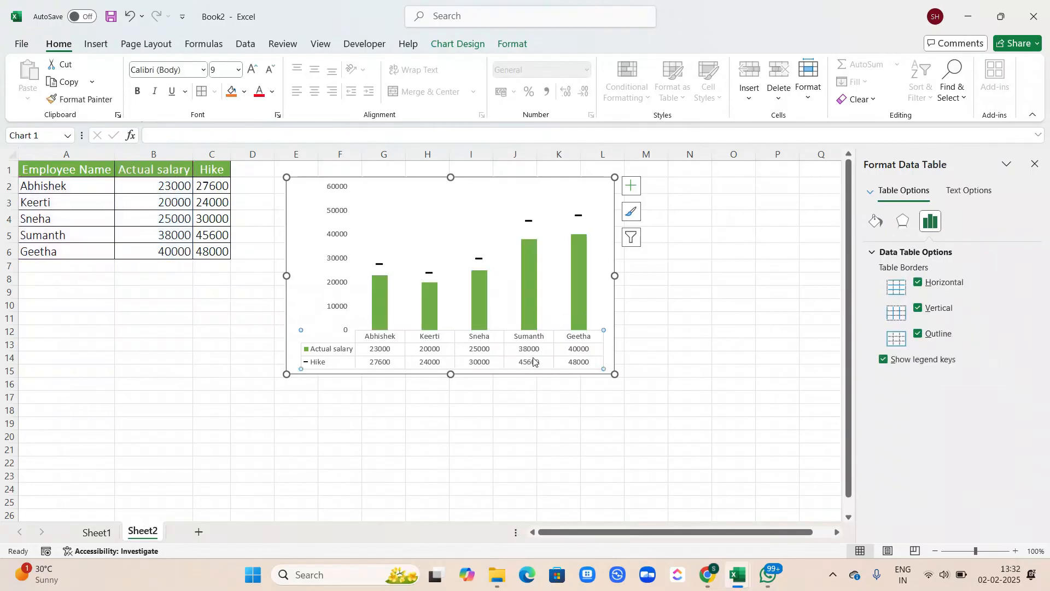
left_click(631, 185)
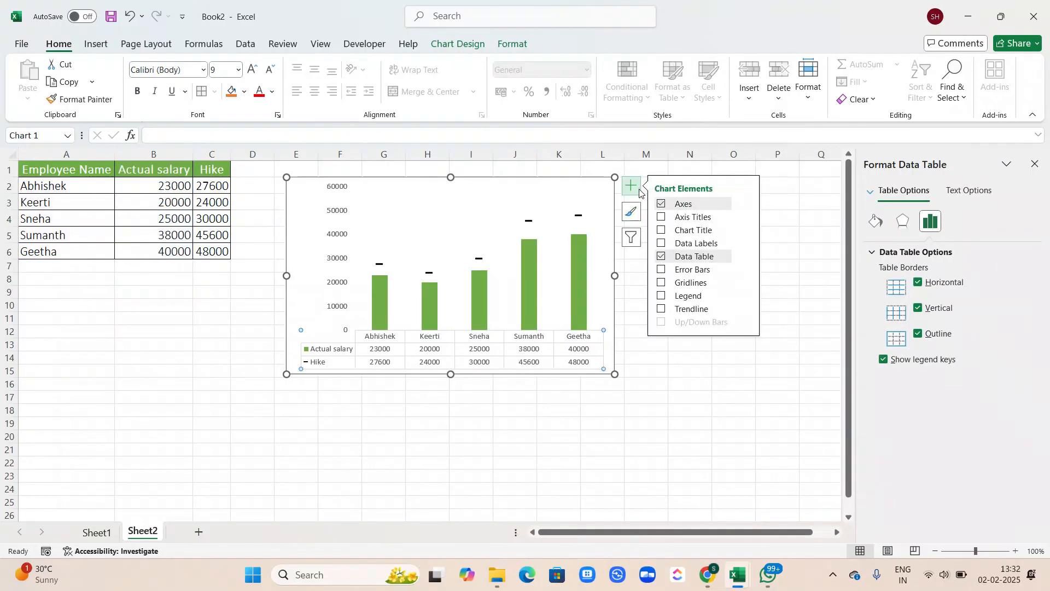
left_click(660, 257)
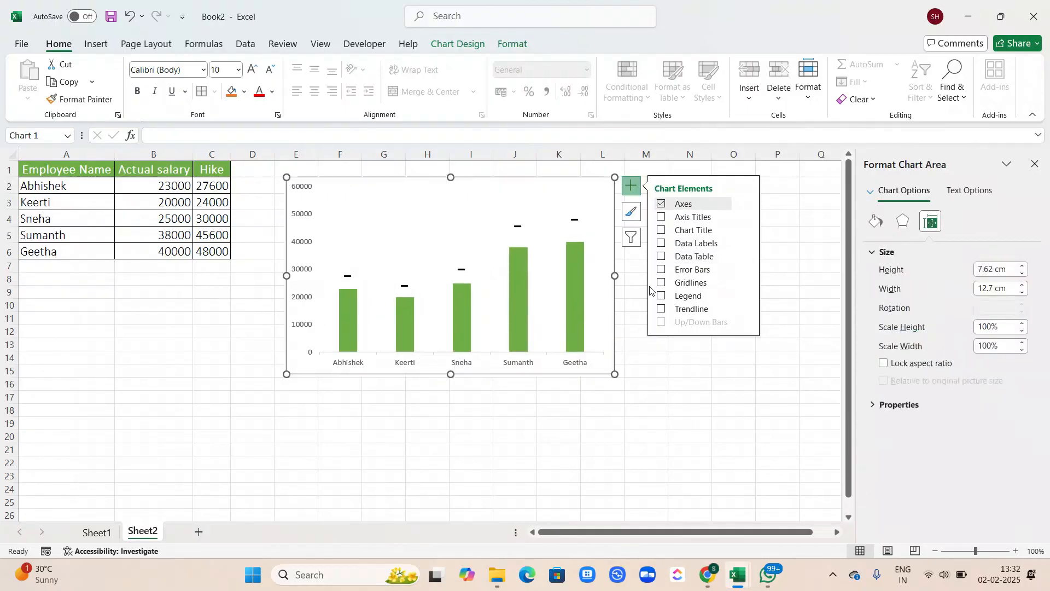
- Check the finished chart on Sheet1 and add a chart title above the columns of the Sheet2 chart
left_click(96, 532)
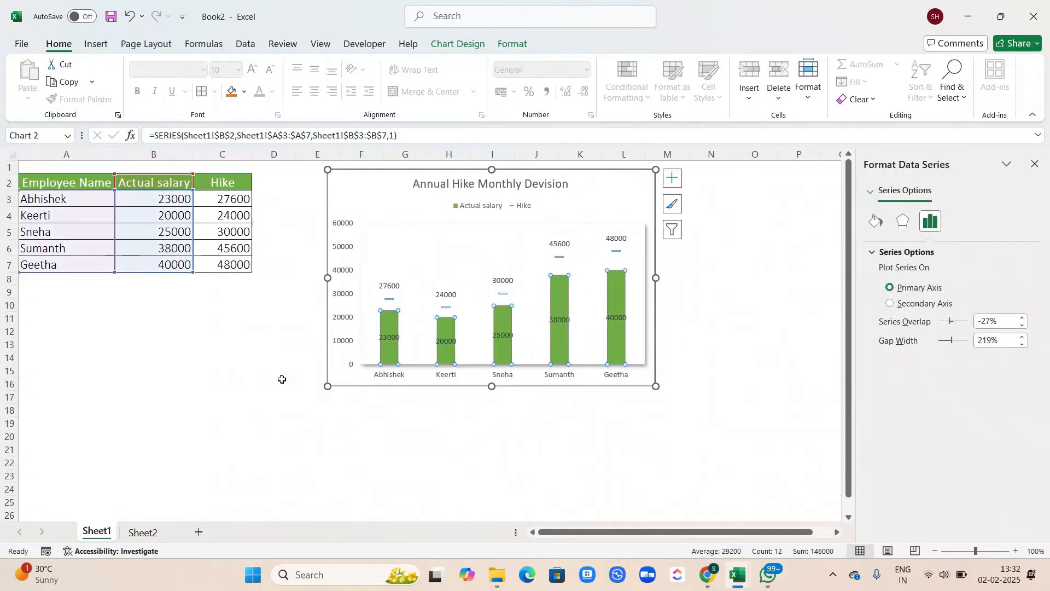
left_click(141, 530)
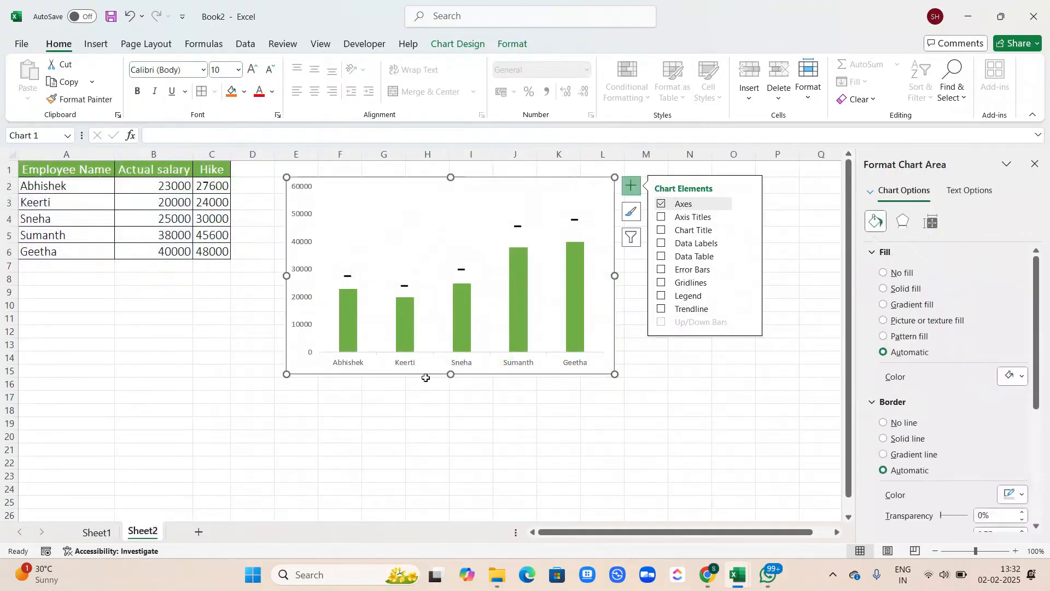
left_click(663, 231)
left_click(662, 231)
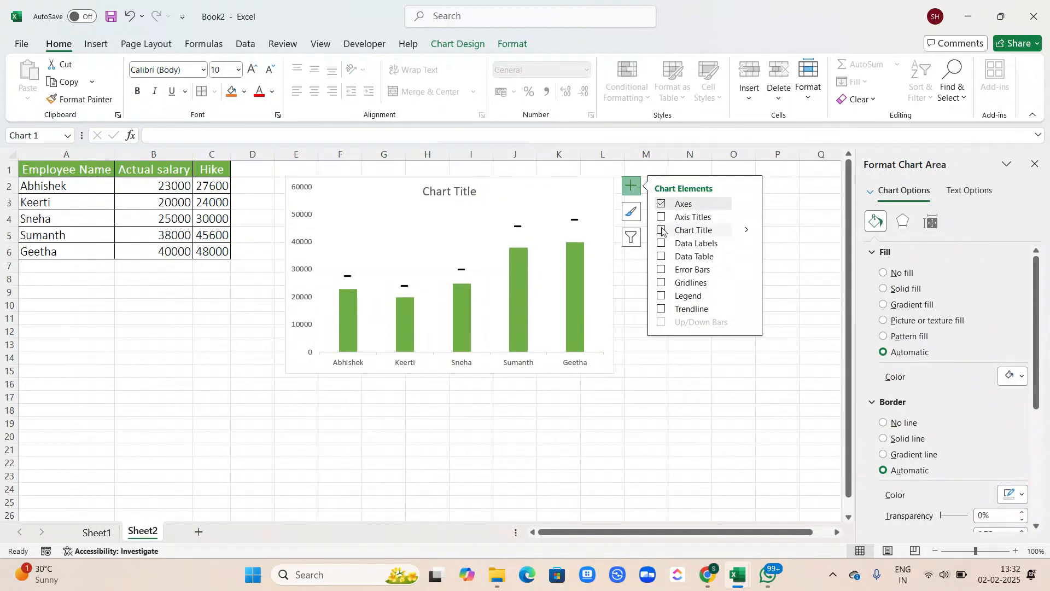
left_click(663, 231)
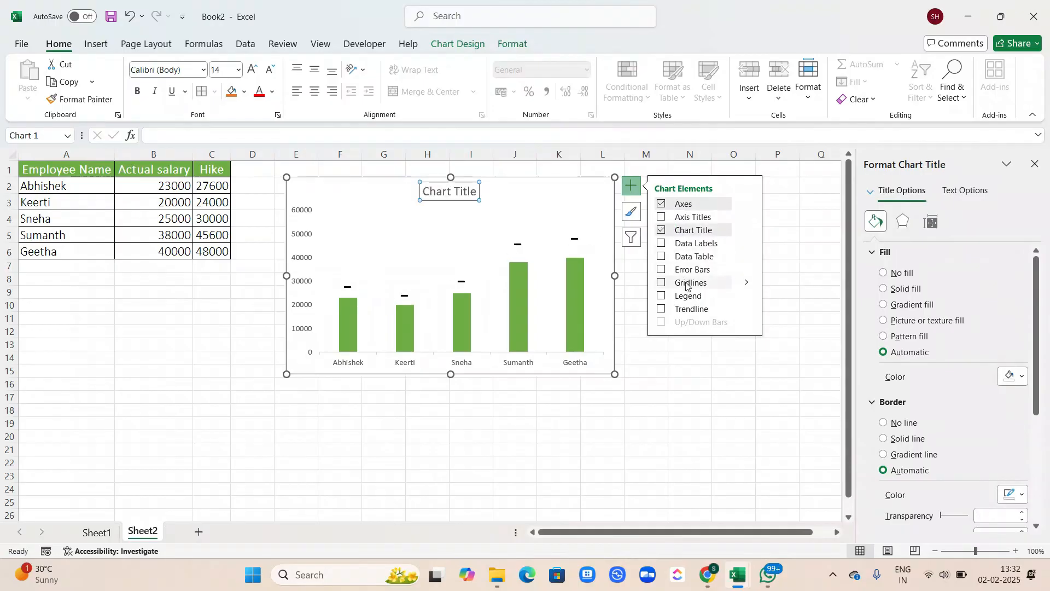
left_click(549, 75)
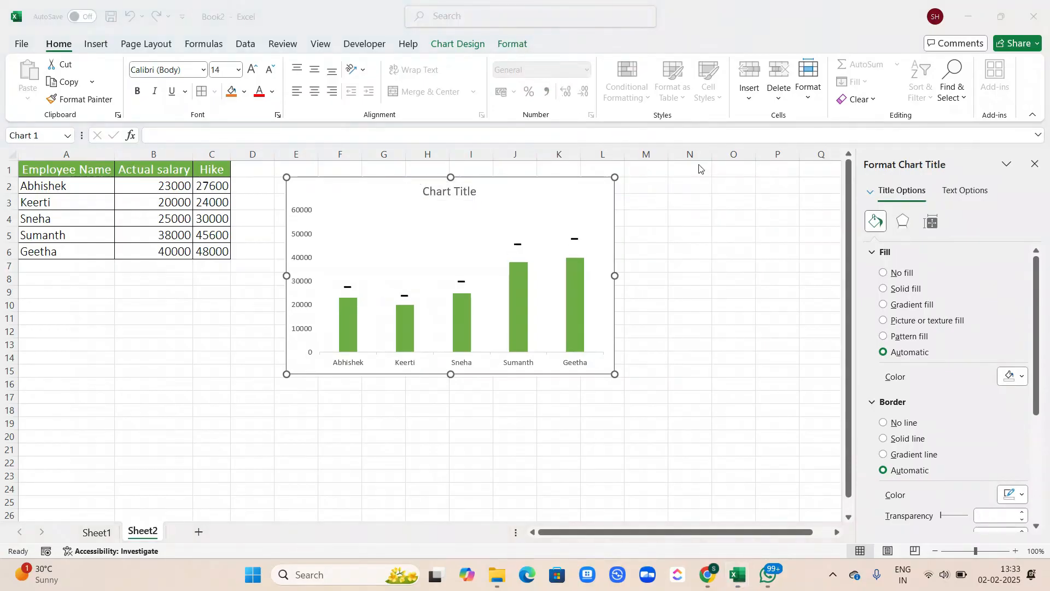
- Apply the Outer shadow preset cast to the right to the plot area of the Sheet2 chart
left_click(880, 199)
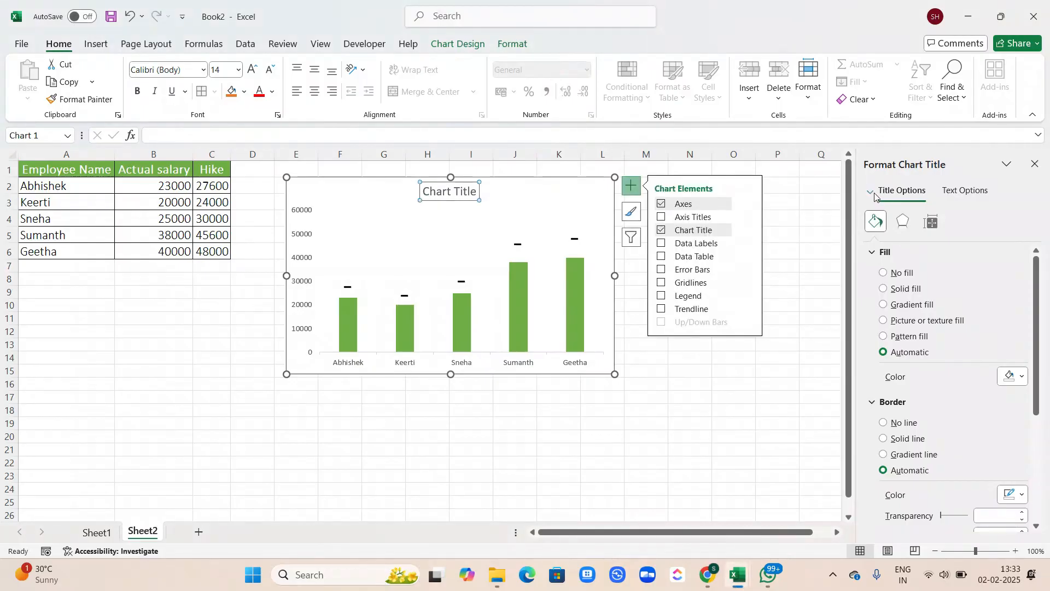
left_click(875, 196)
left_click(877, 265)
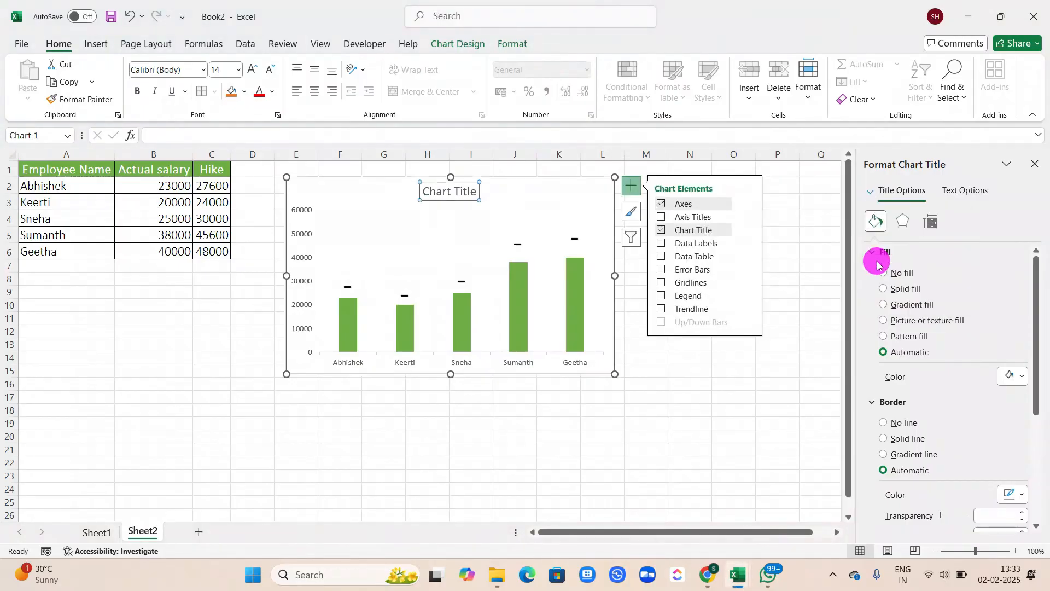
left_click(903, 221)
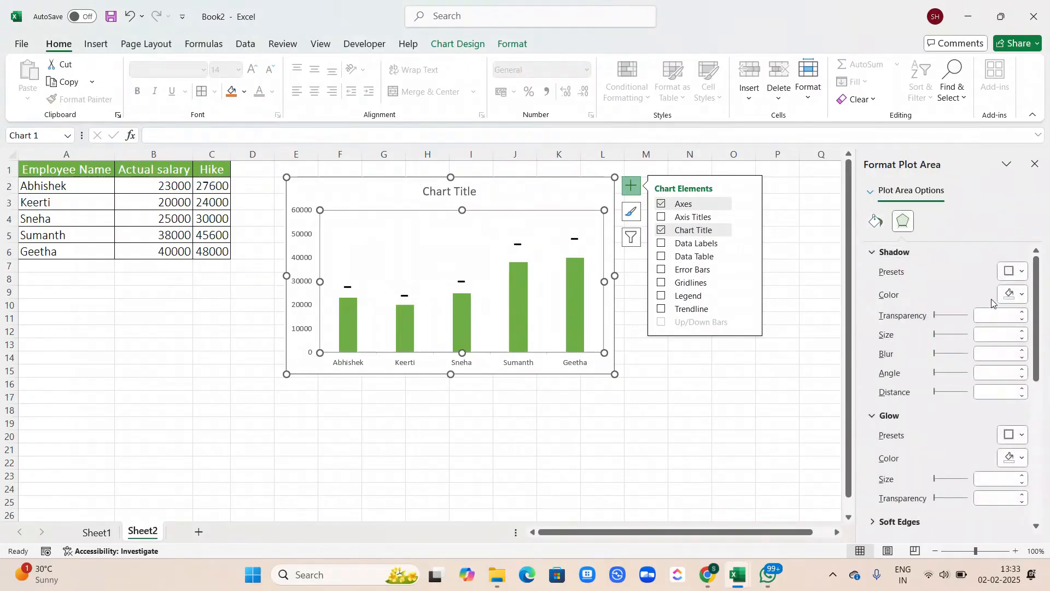
left_click(1012, 270)
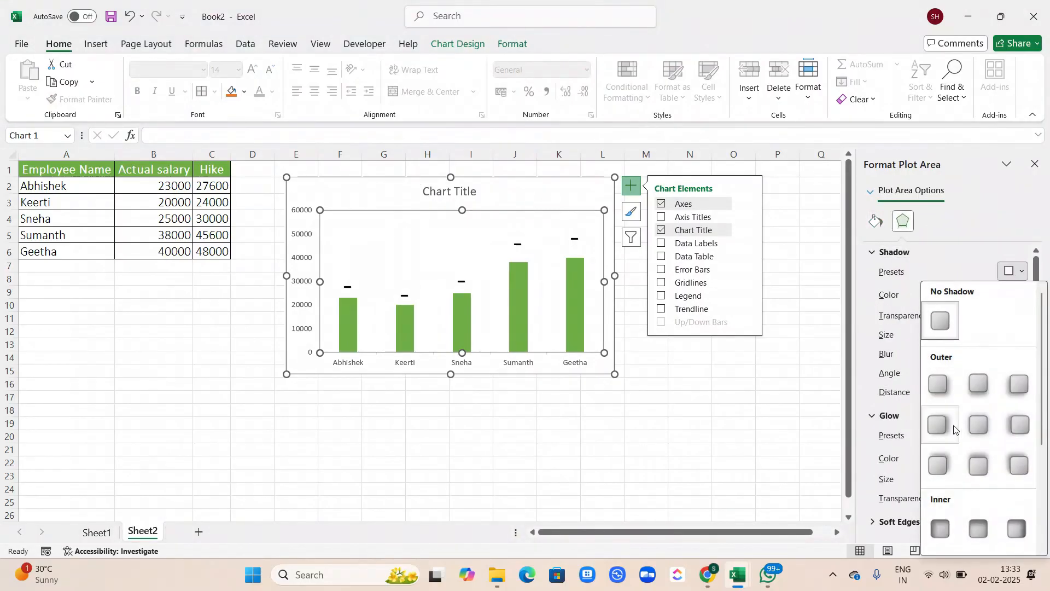
left_click(947, 427)
- Try to apply a top bevel and a bottom bevel to the plot area in its 3-D format
scroll(944, 431, "down", 5)
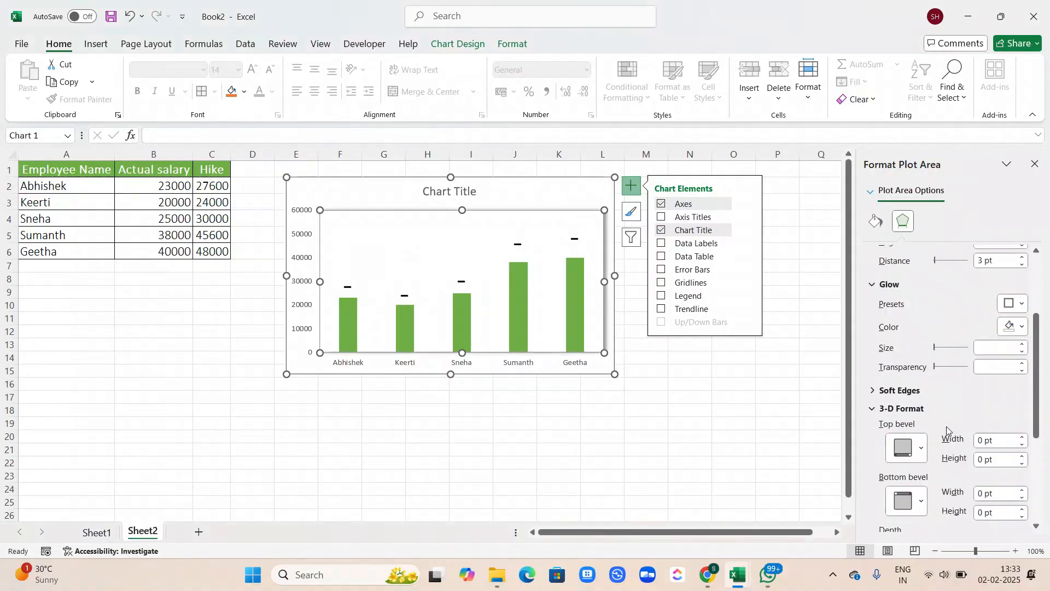
left_click(919, 415)
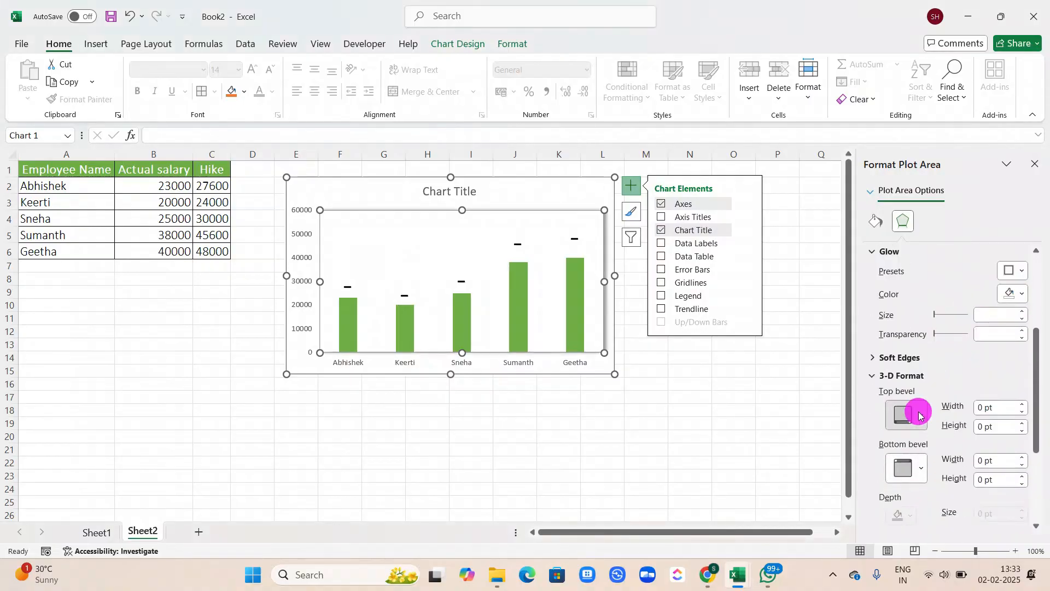
left_click(942, 337)
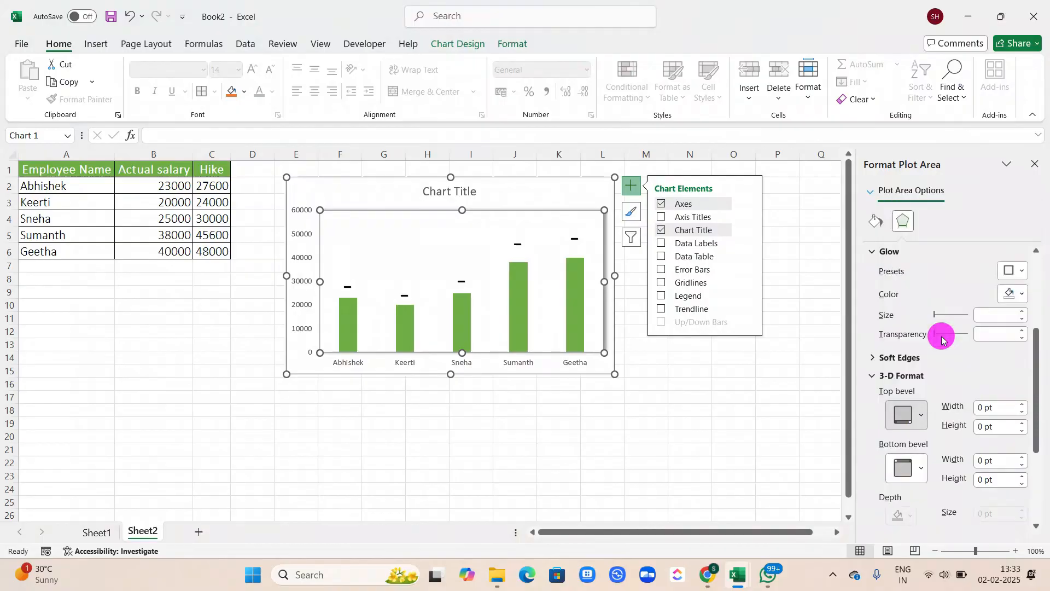
left_click(919, 464)
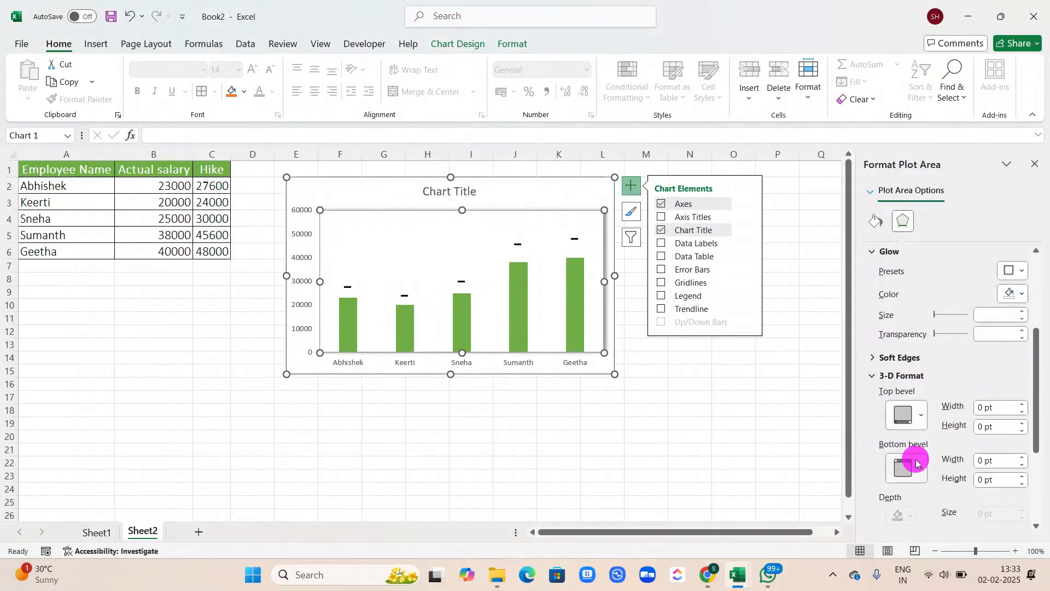
left_click(979, 388)
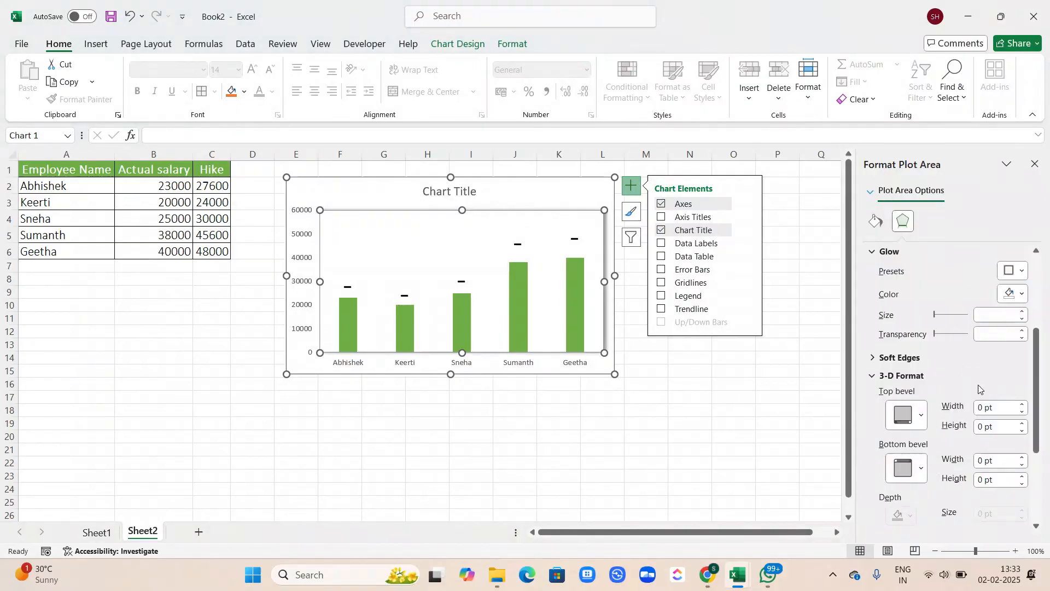
scroll(949, 316, "down", 3)
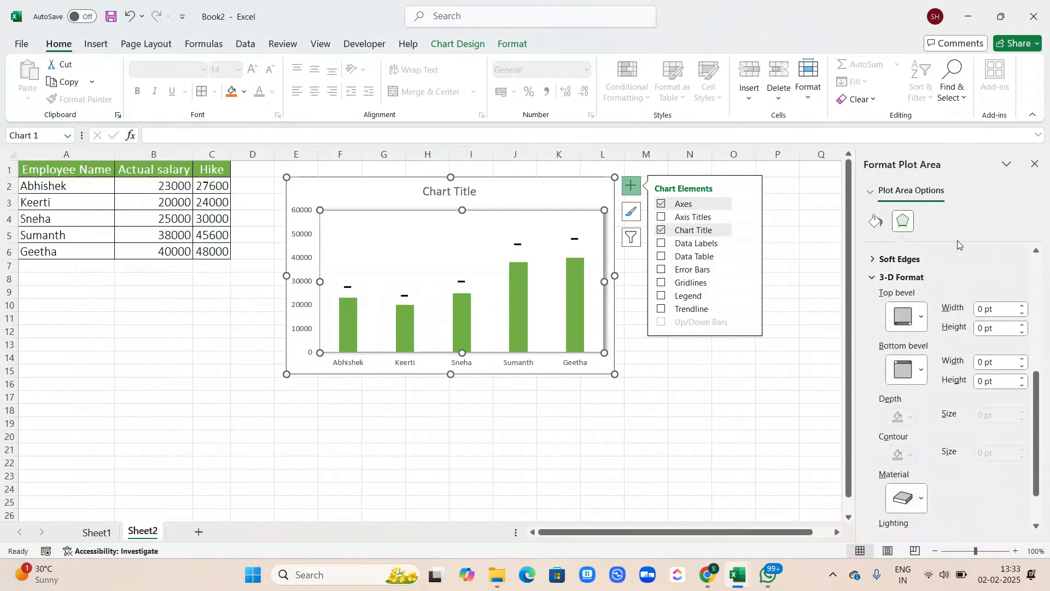
- Try the third Special Effect material on the chart's vertical value axis
left_click(562, 193)
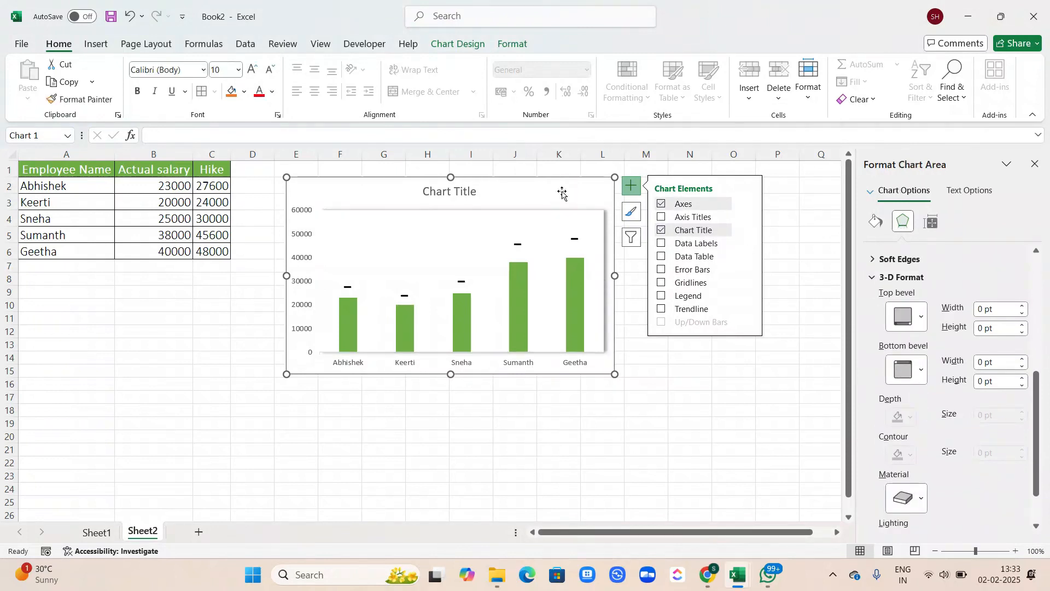
left_click(574, 175)
left_click(570, 187)
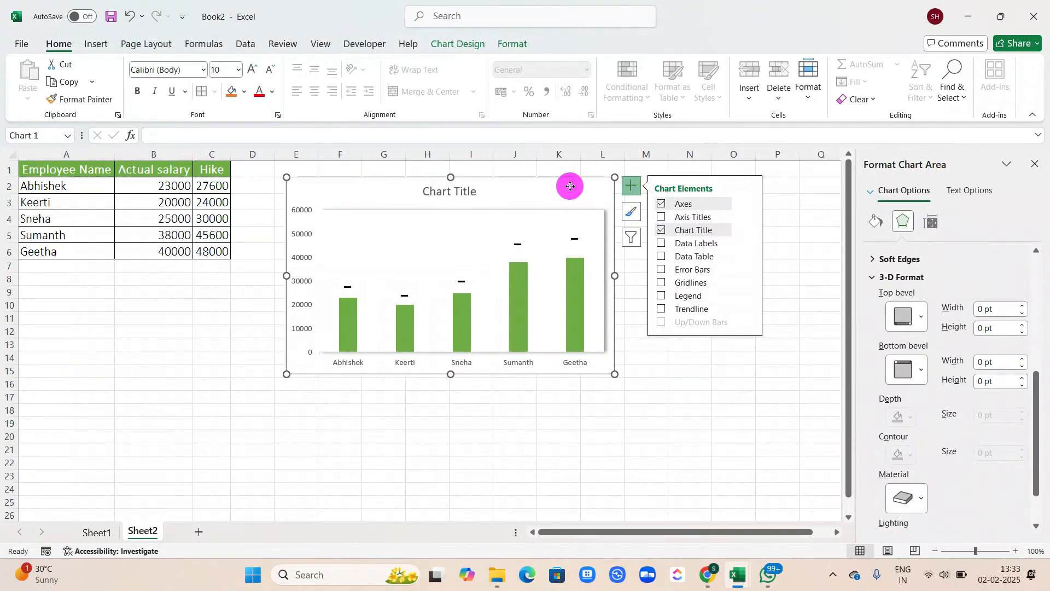
left_click(870, 191)
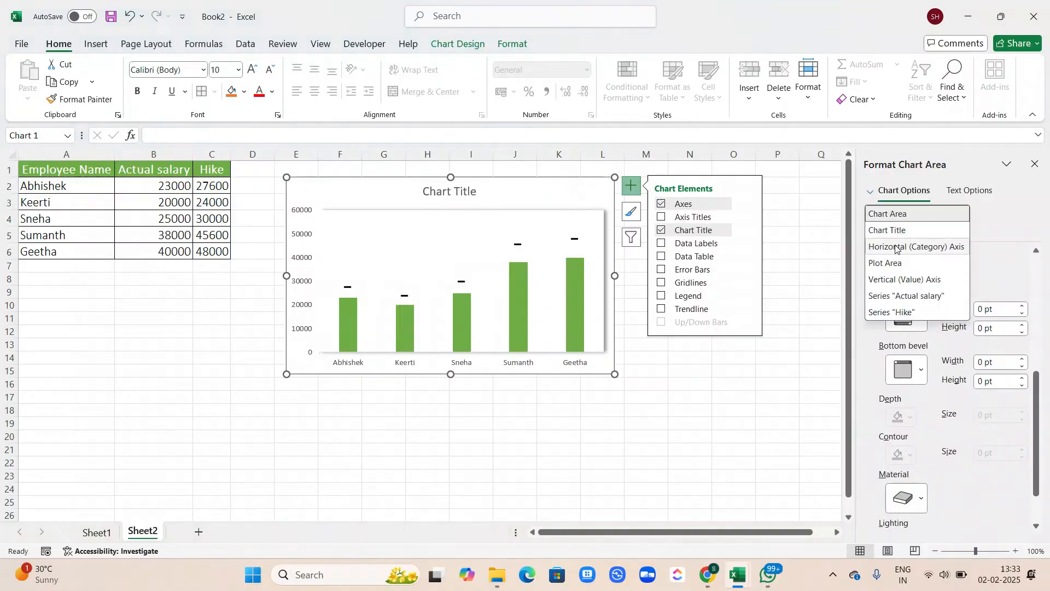
left_click(900, 279)
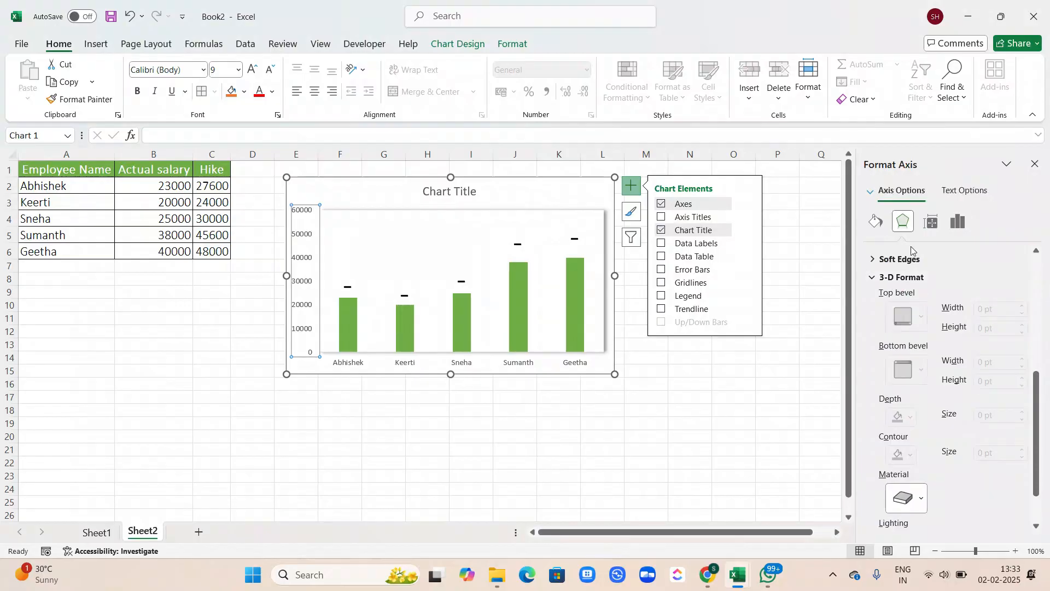
scroll(902, 285, "down", 1)
scroll(911, 339, "up", 5)
scroll(910, 339, "down", 5)
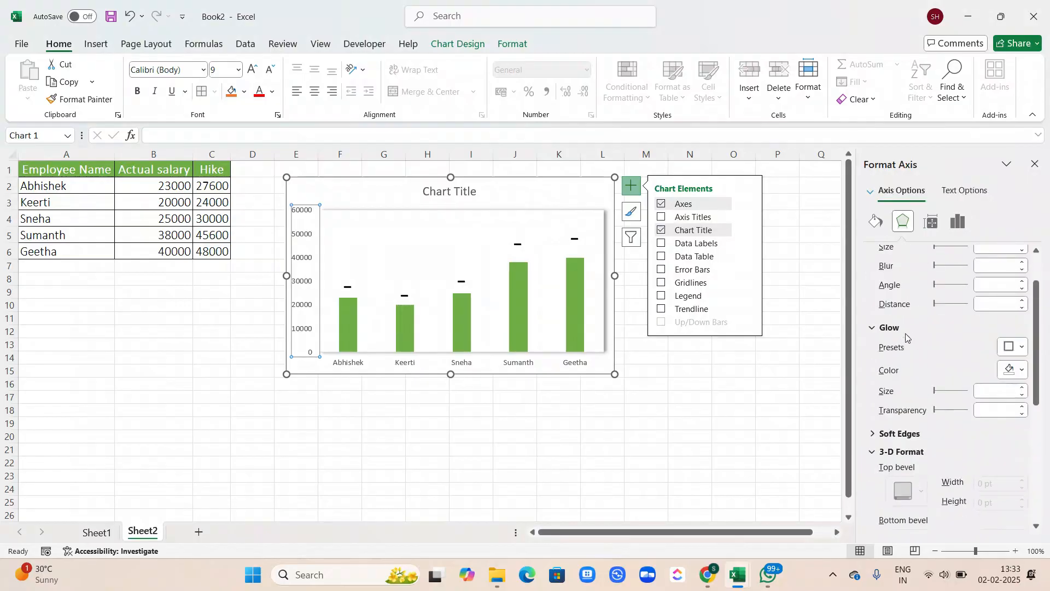
left_click(917, 444)
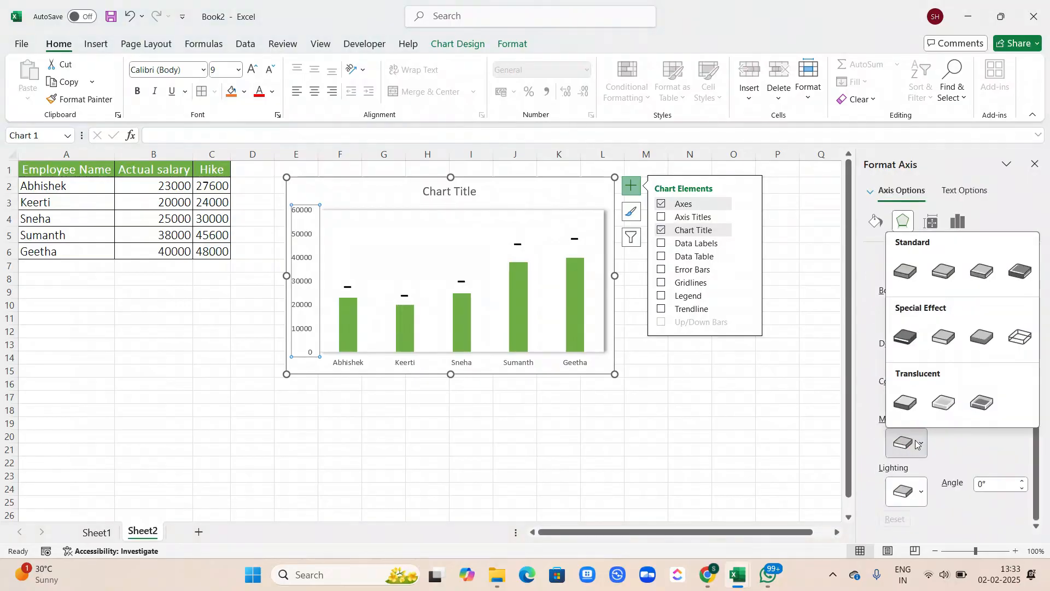
left_click(981, 345)
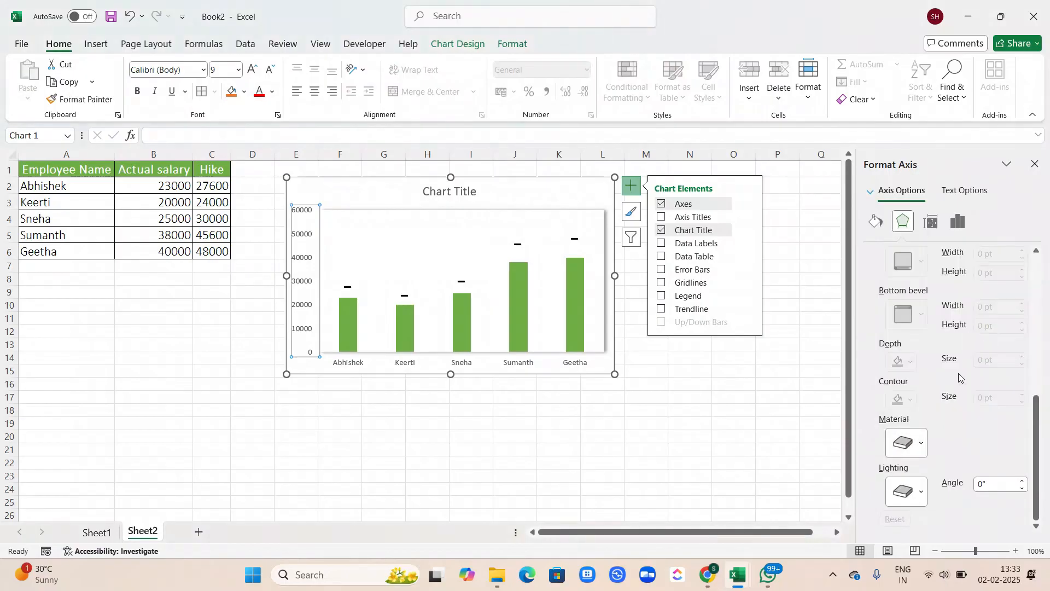
- Try a Special lighting preset in the vertical value axis's 3-D format
left_click(921, 489)
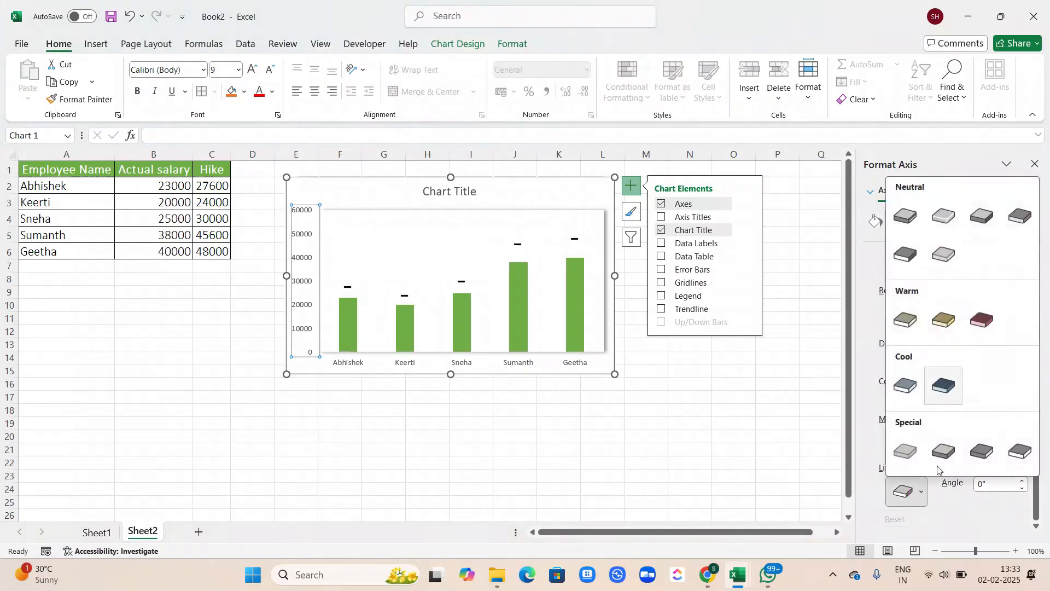
left_click(943, 451)
left_click(983, 437)
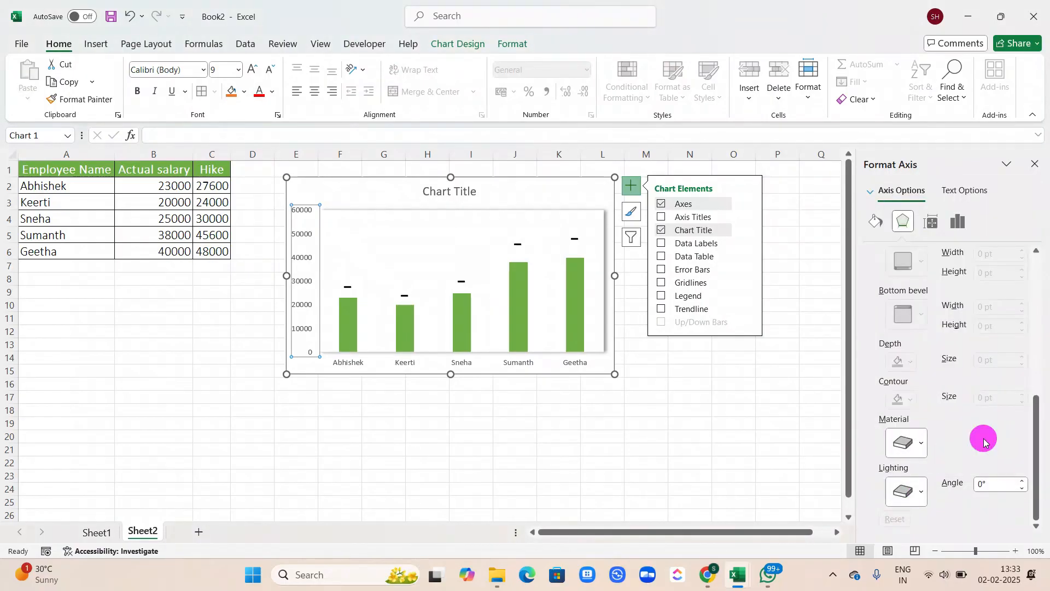
scroll(985, 441, "up", 5)
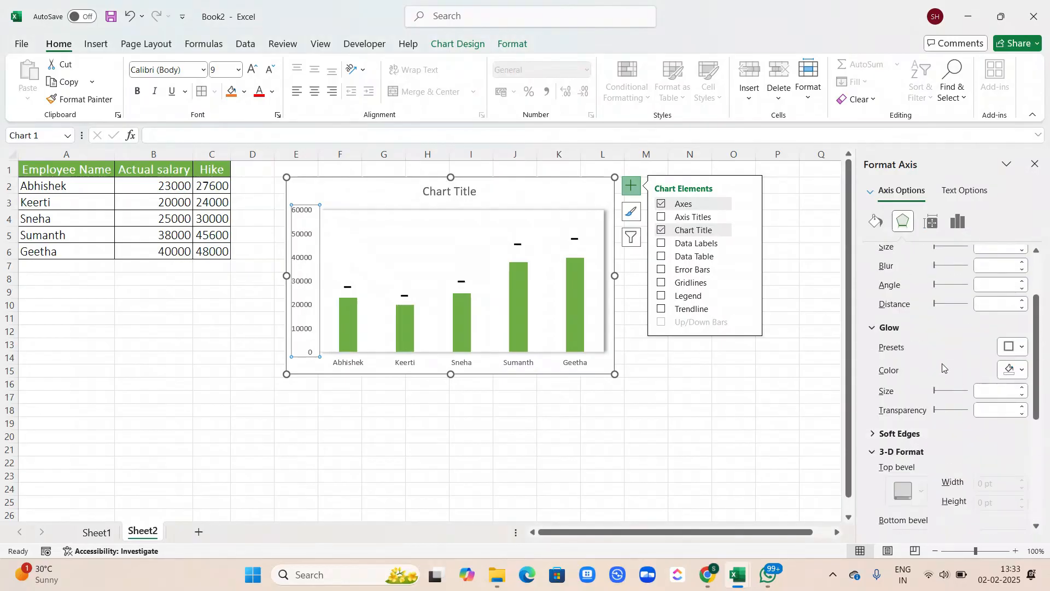
- Give the chart area a 12 pt by 4 pt top bevel preset and a 6 pt by 6 pt bottom bevel preset
left_click(870, 192)
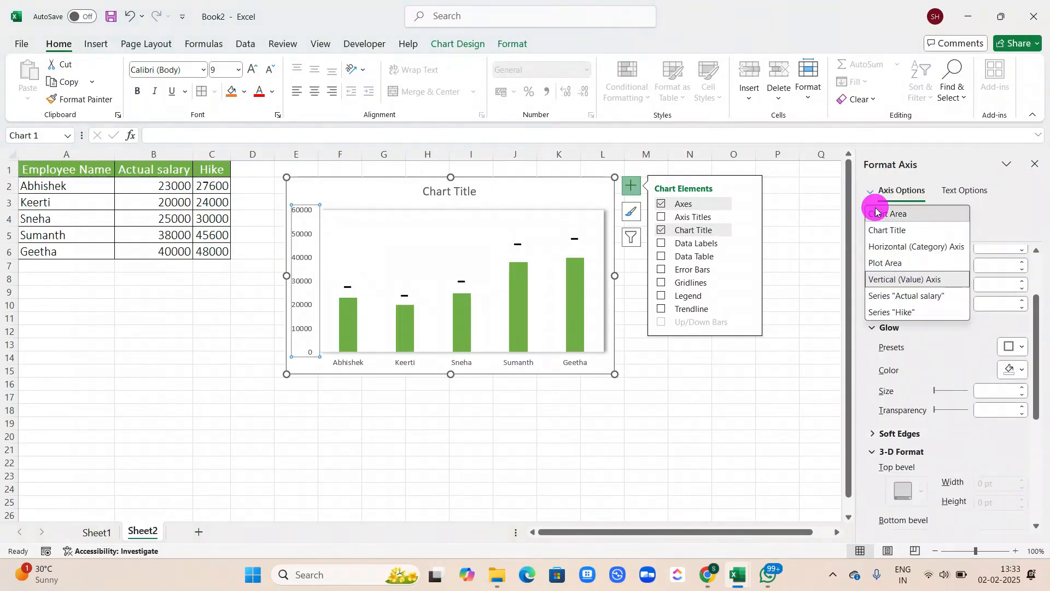
left_click(876, 211)
scroll(969, 351, "down", 2)
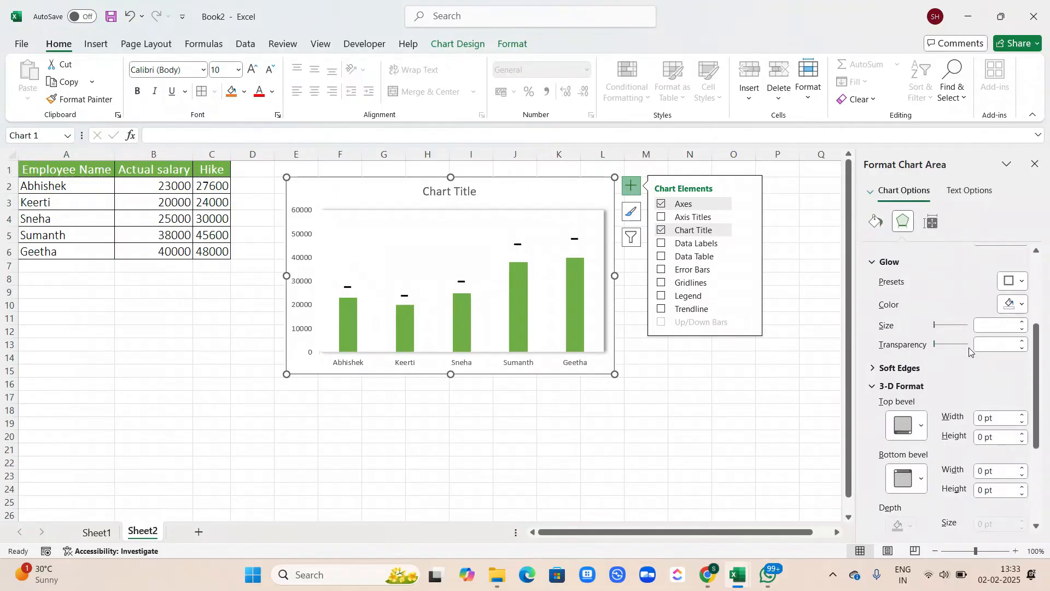
left_click(908, 425)
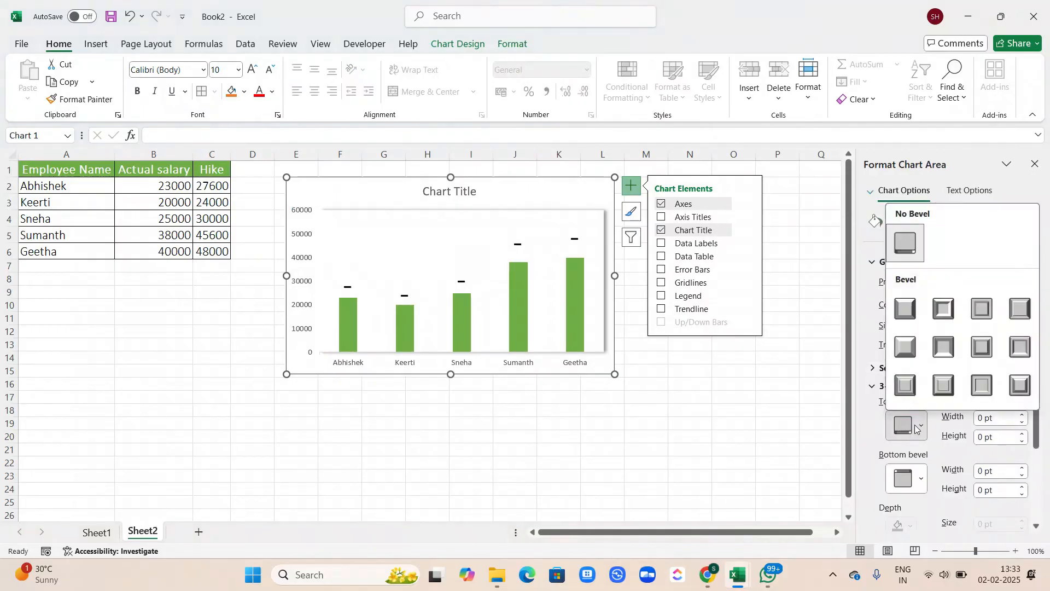
left_click(942, 352)
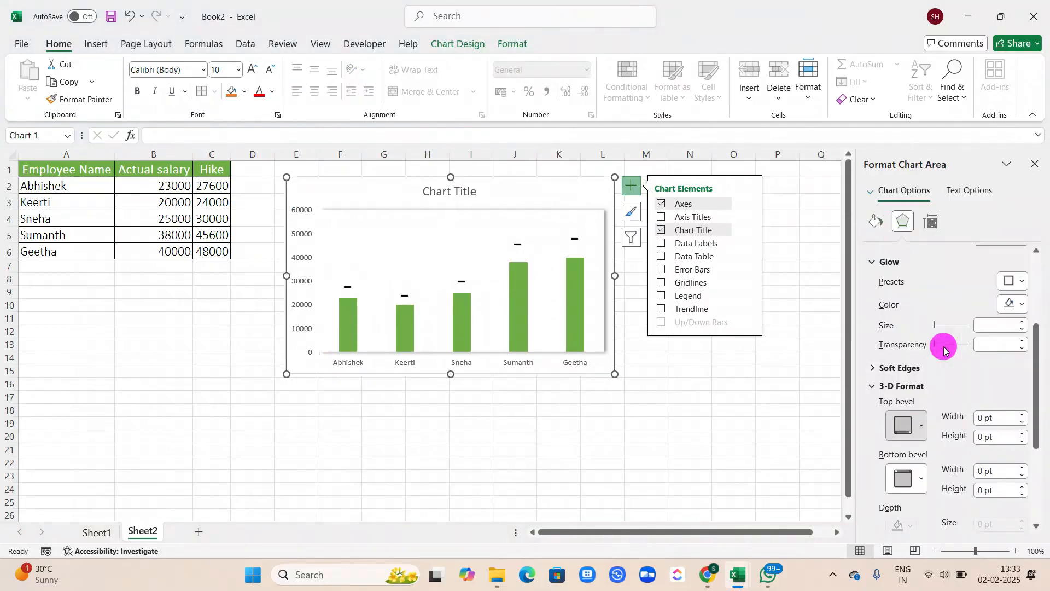
left_click(915, 471)
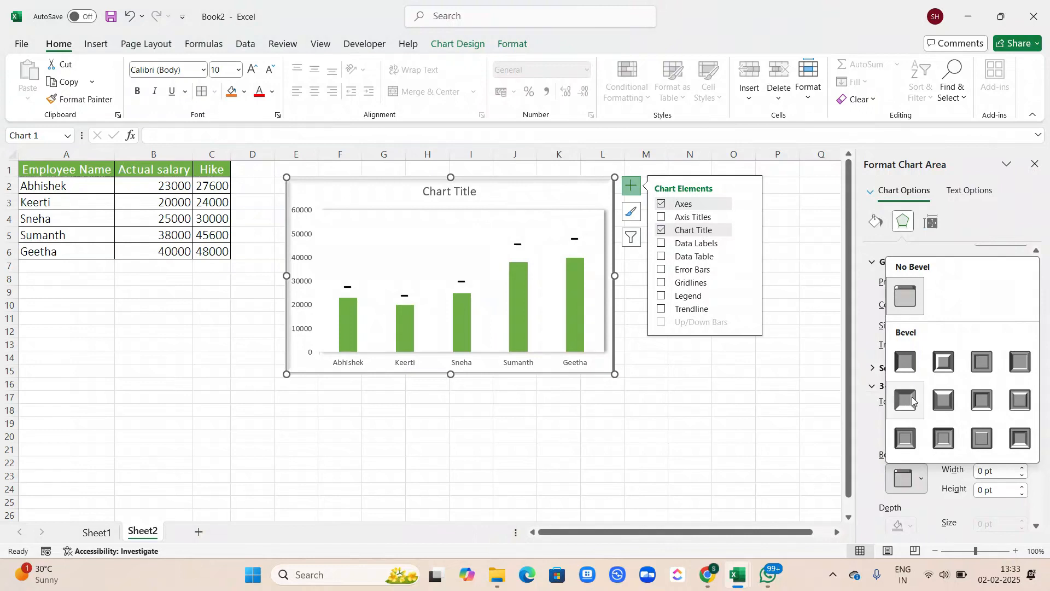
left_click(981, 401)
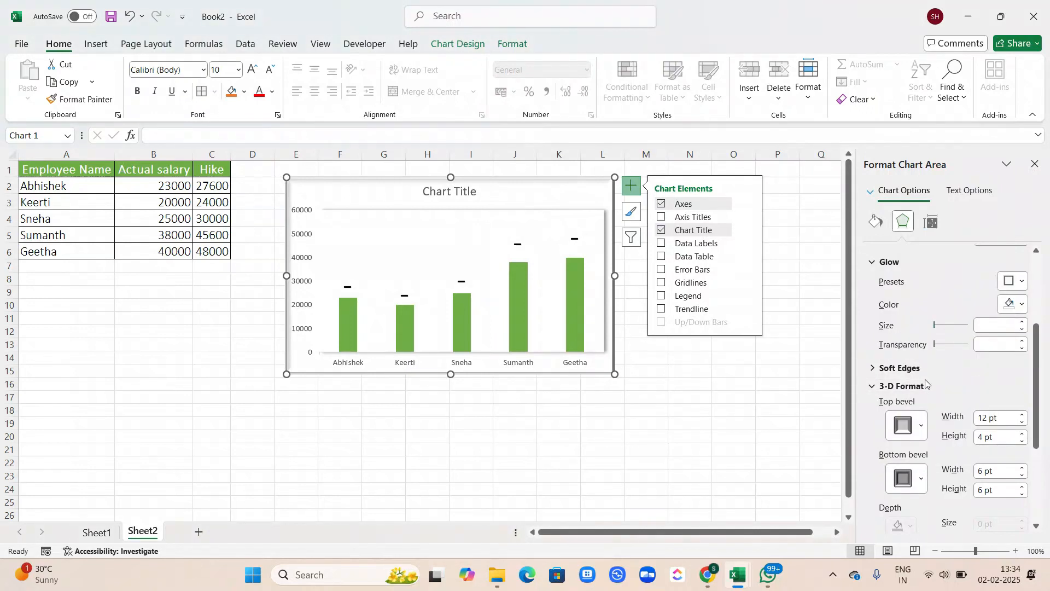
- Try No fill on the chart area, return it to Automatic fill, and set its border to No line
scroll(926, 382, "up", 5)
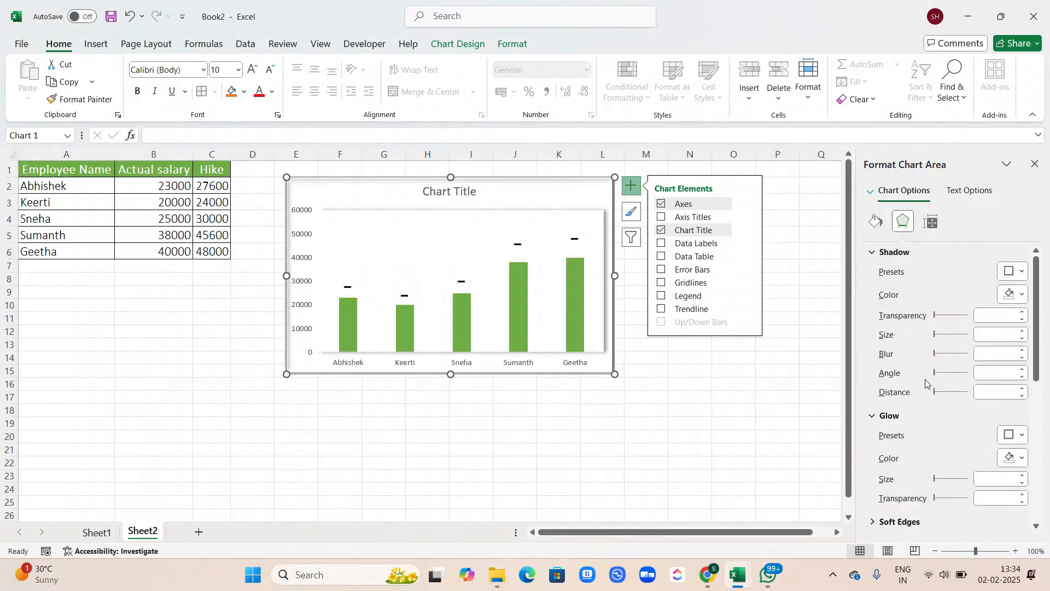
left_click(929, 222)
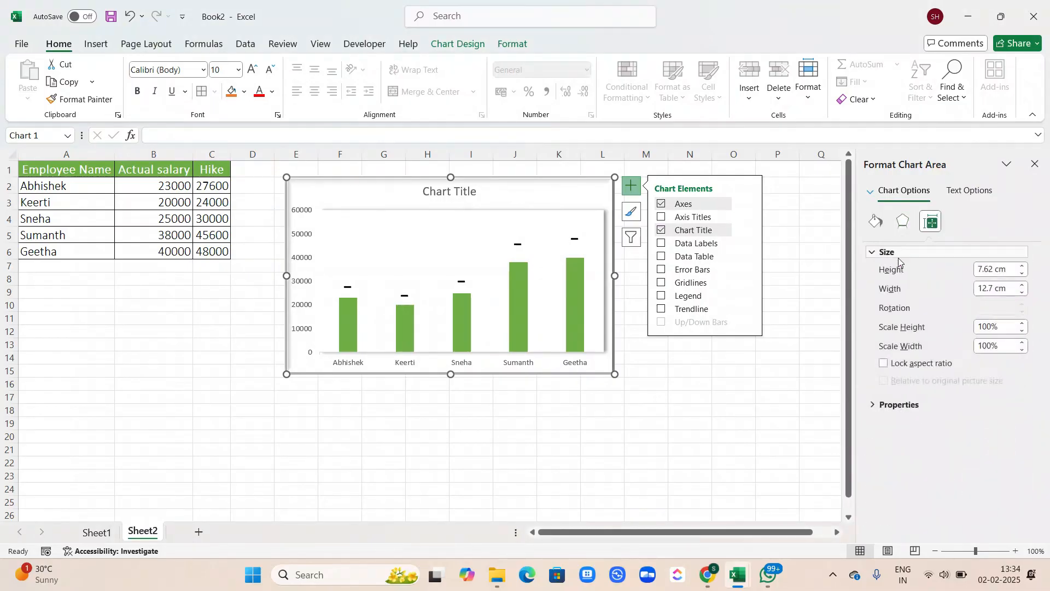
left_click(876, 229)
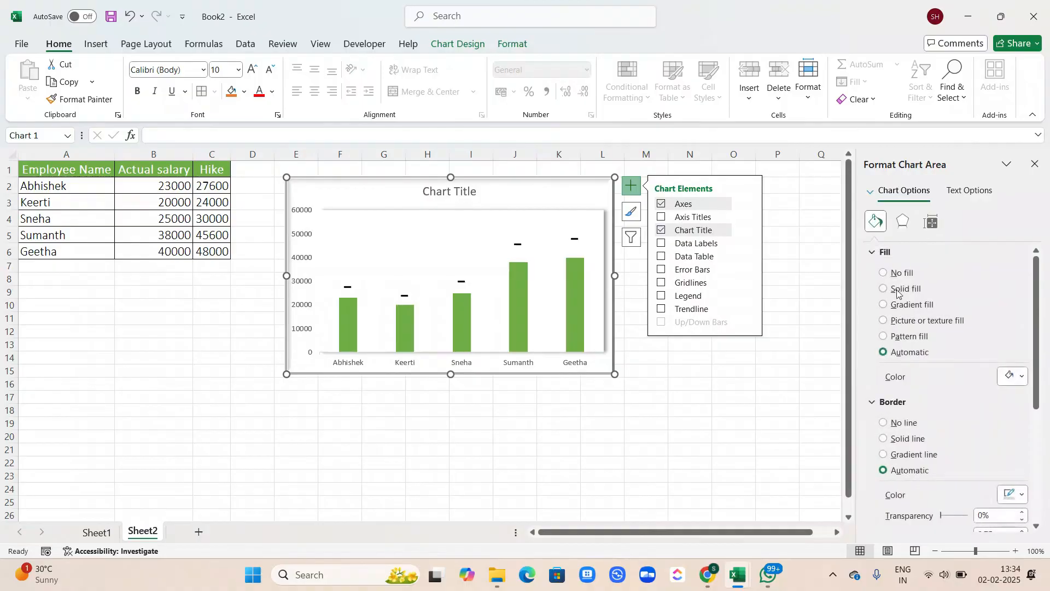
left_click(883, 273)
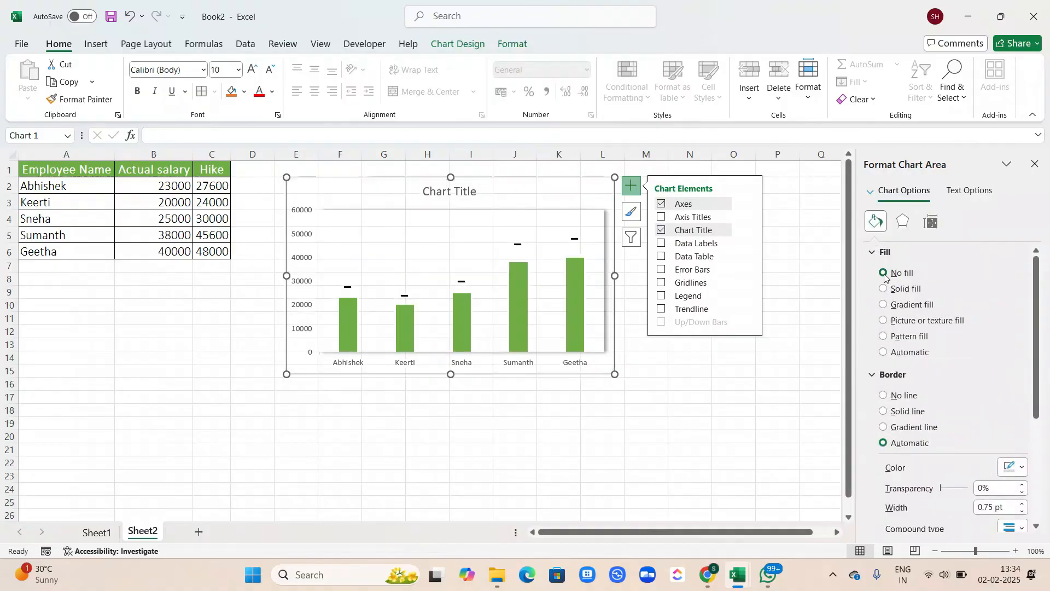
left_click(882, 353)
left_click(885, 423)
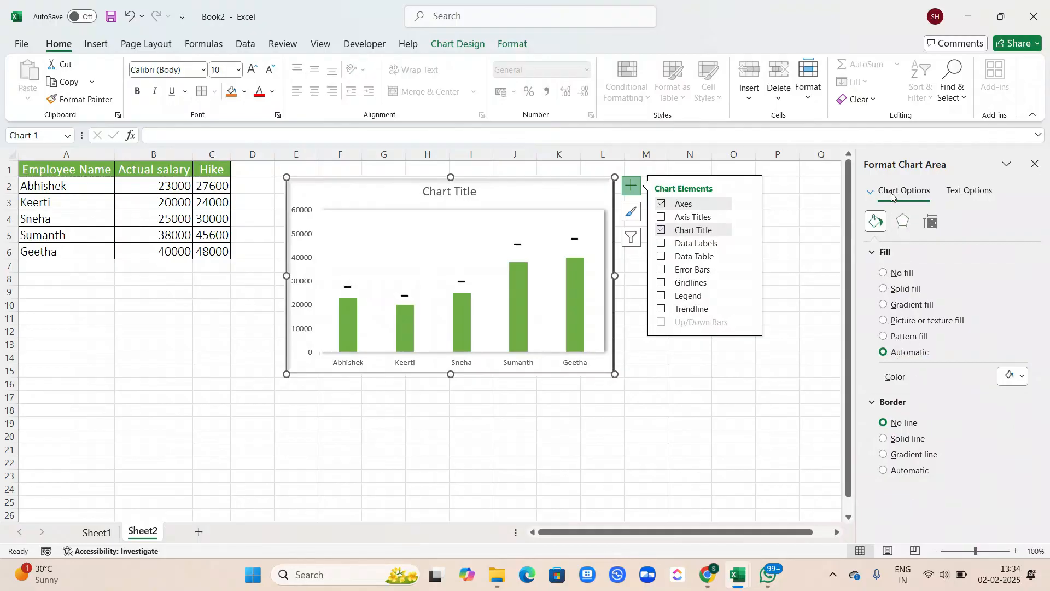
- Give the chart area a shadow with a blur of 15 pt
left_click(870, 191)
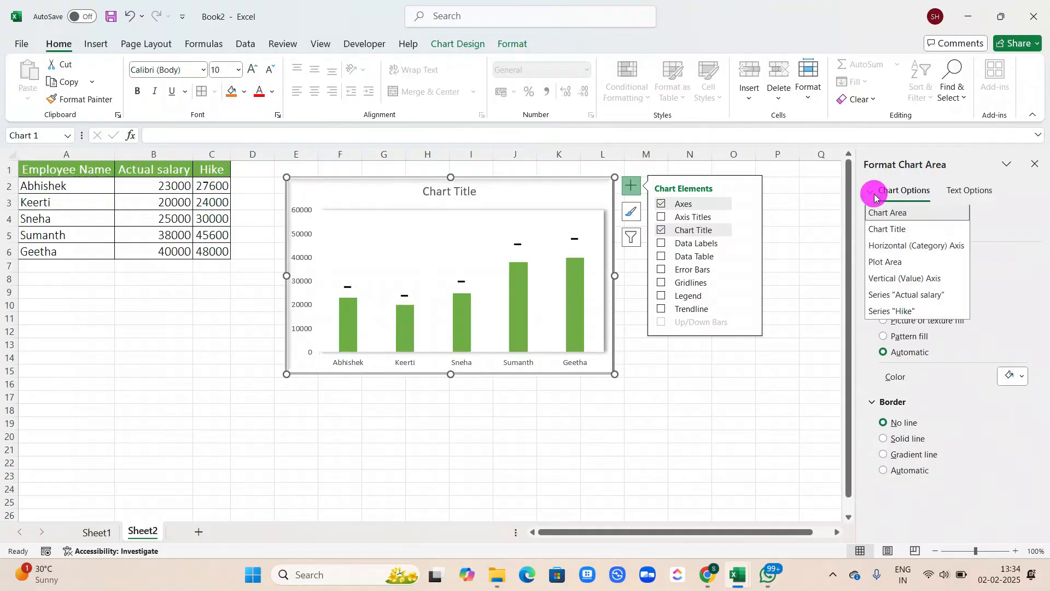
left_click(1008, 229)
left_click(903, 221)
scroll(890, 438, "down", 1)
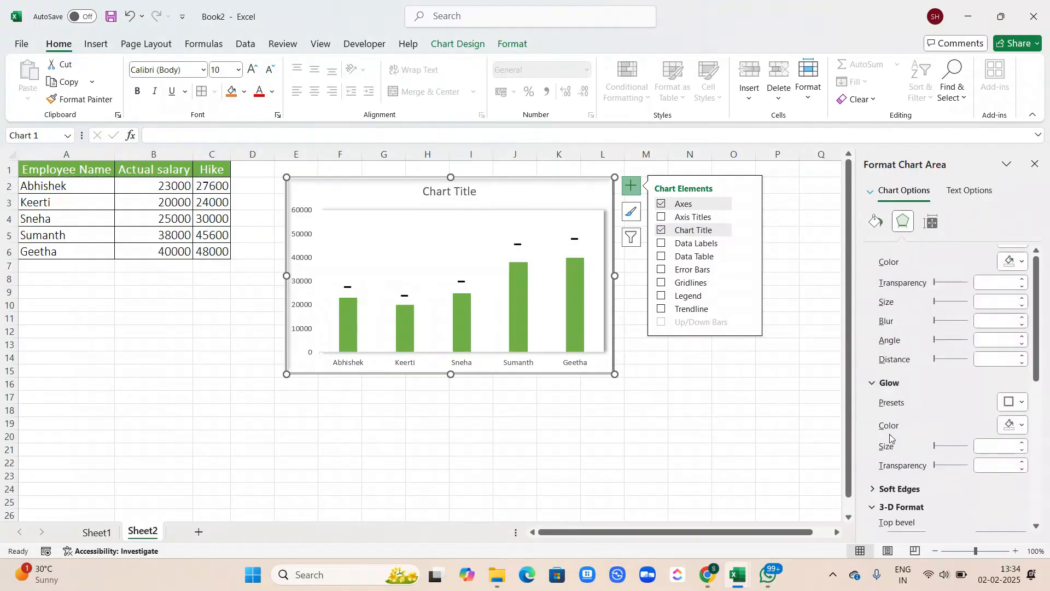
left_click(940, 321)
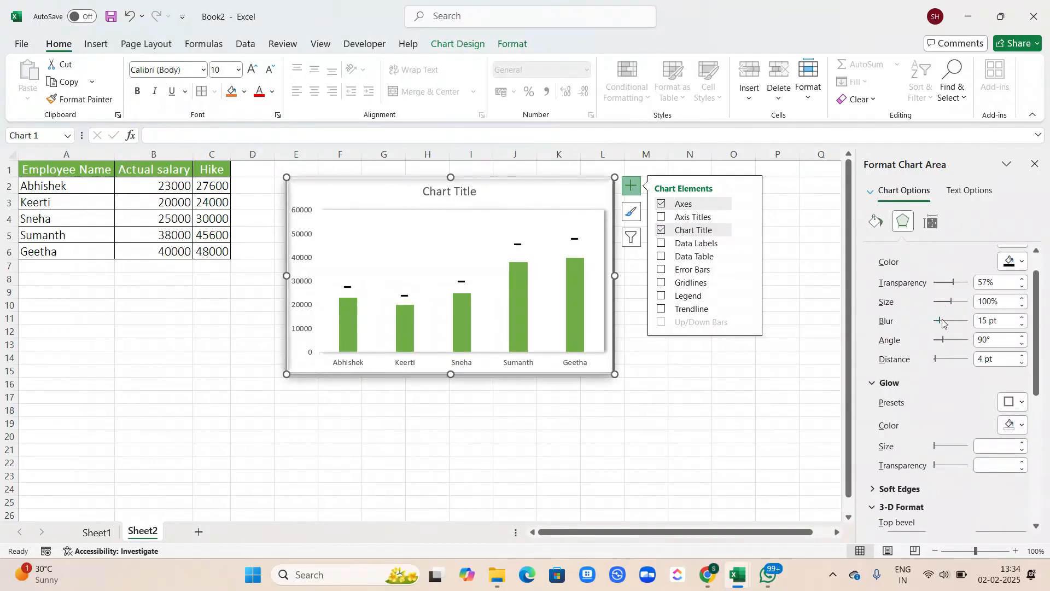
scroll(949, 408, "down", 4)
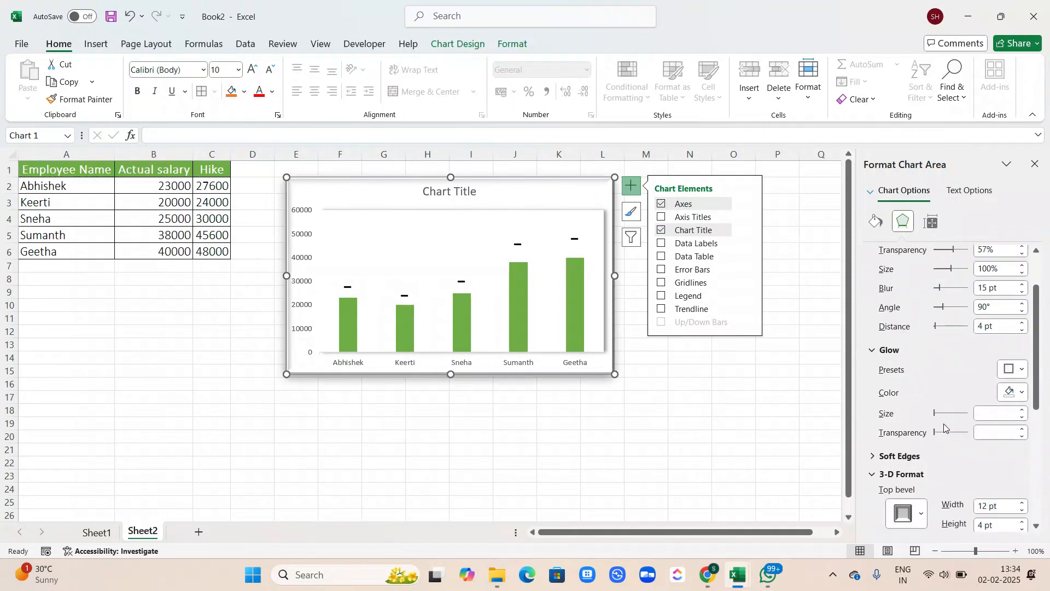
- Try a top bevel preset and a bottom bevel preset in the chart title's 3-D format
scroll(944, 427, "down", 3)
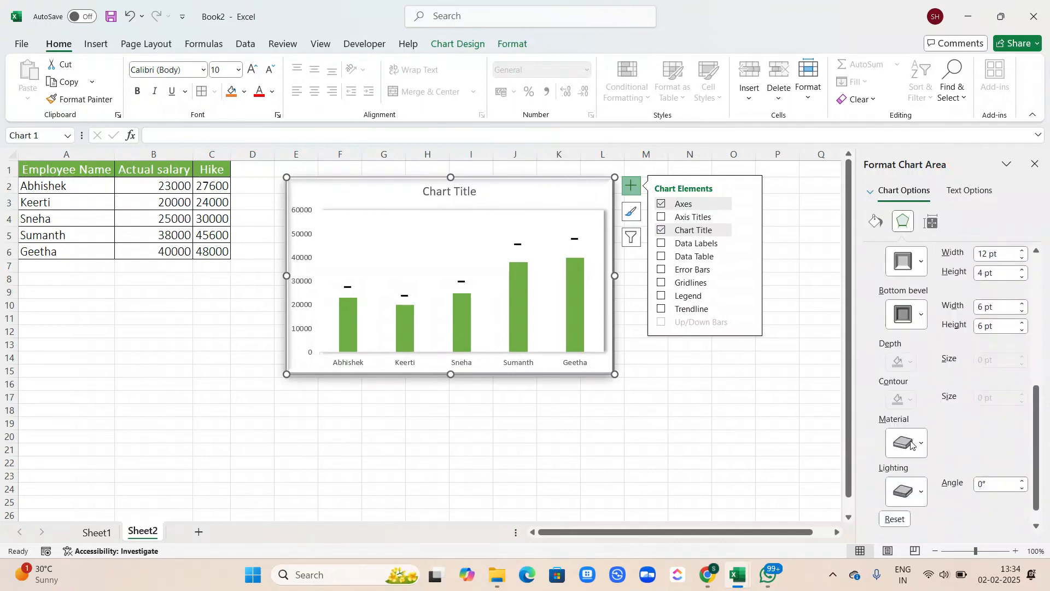
left_click(869, 192)
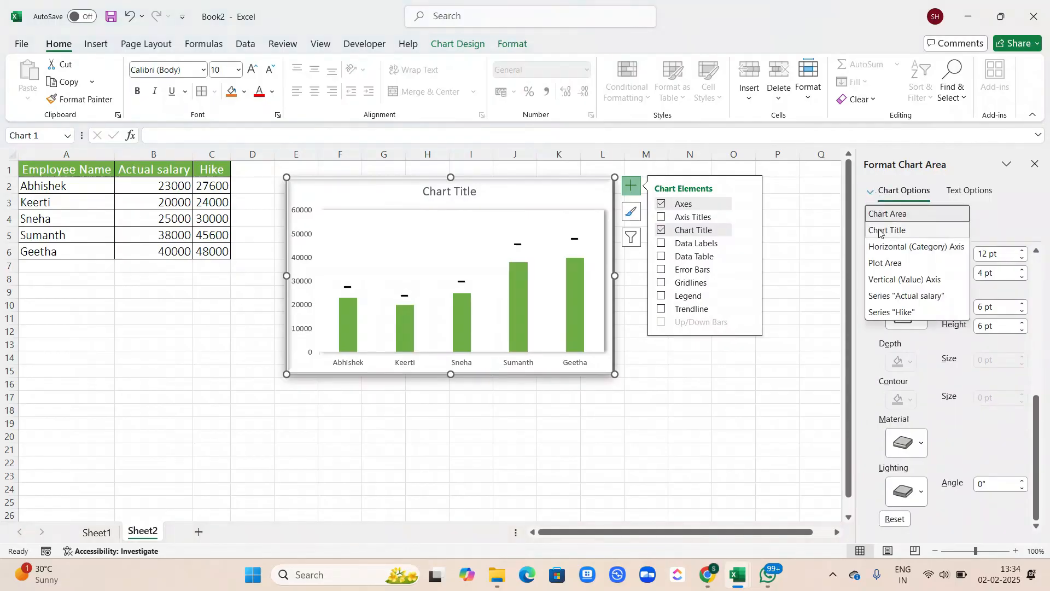
left_click(879, 230)
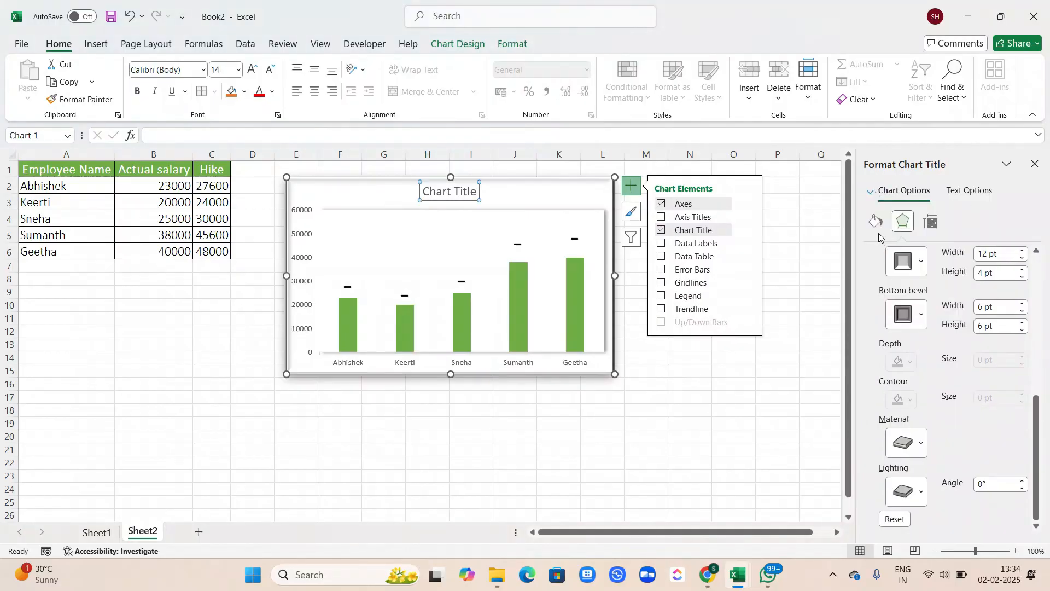
left_click(919, 268)
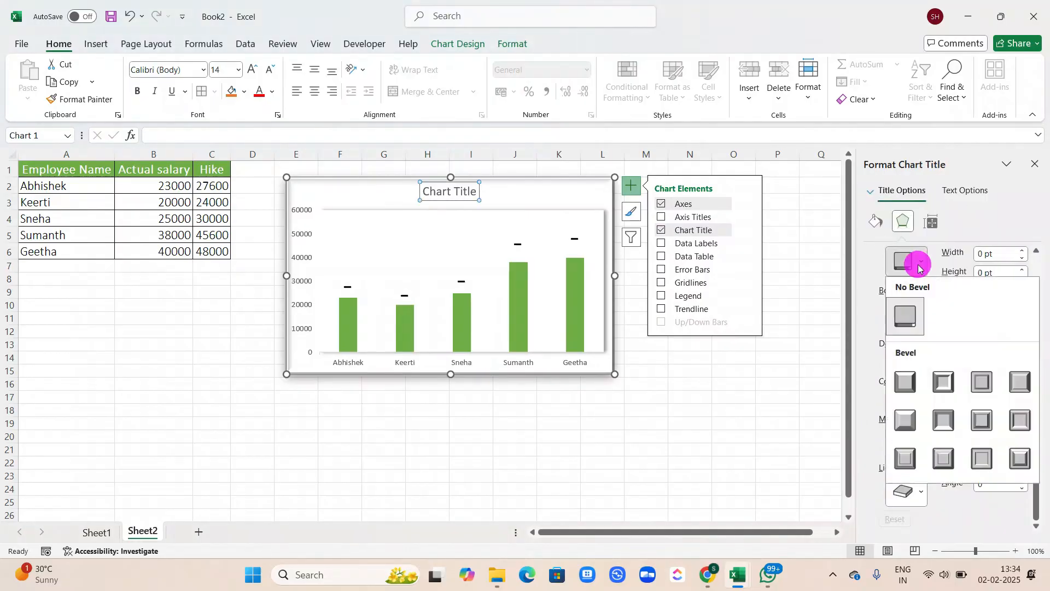
left_click(933, 387)
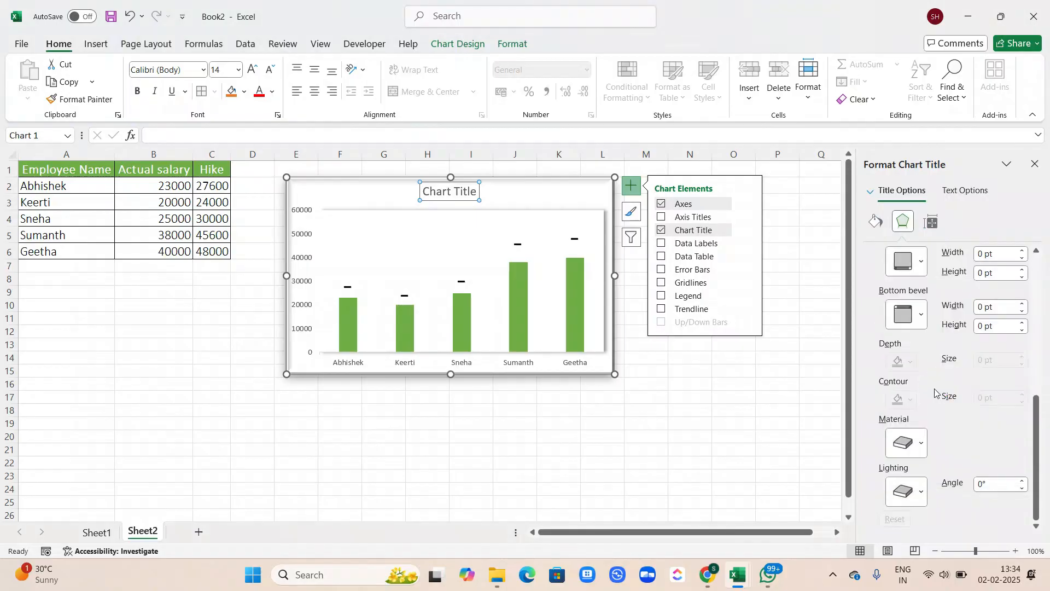
left_click(920, 319)
left_click(984, 435)
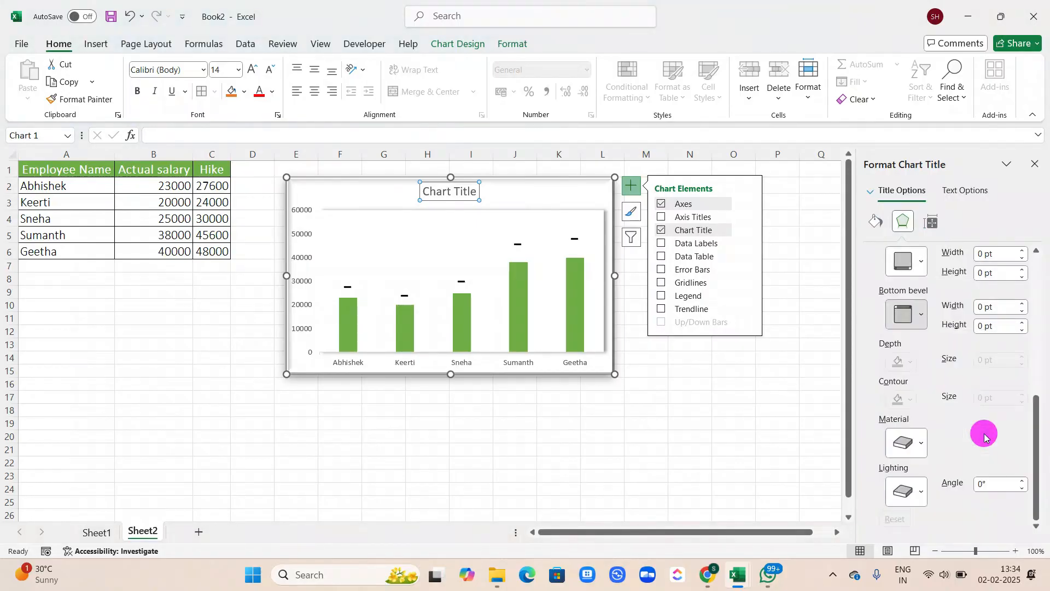
- Try a Special Effect material, a Special lighting preset and a 0.5 pt top bevel width on the chart title
left_click(917, 442)
left_click(942, 337)
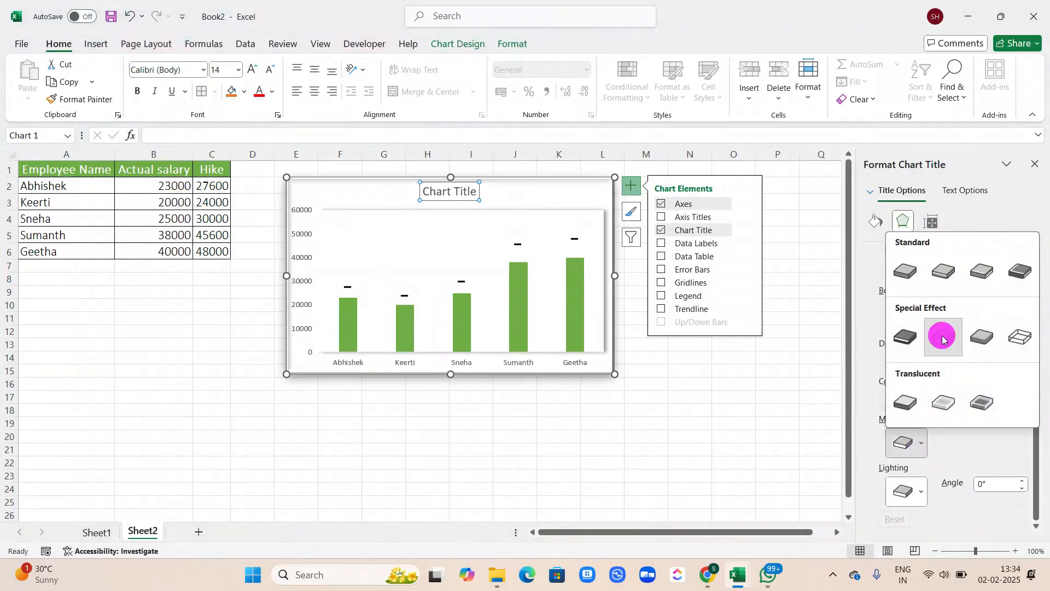
left_click(911, 492)
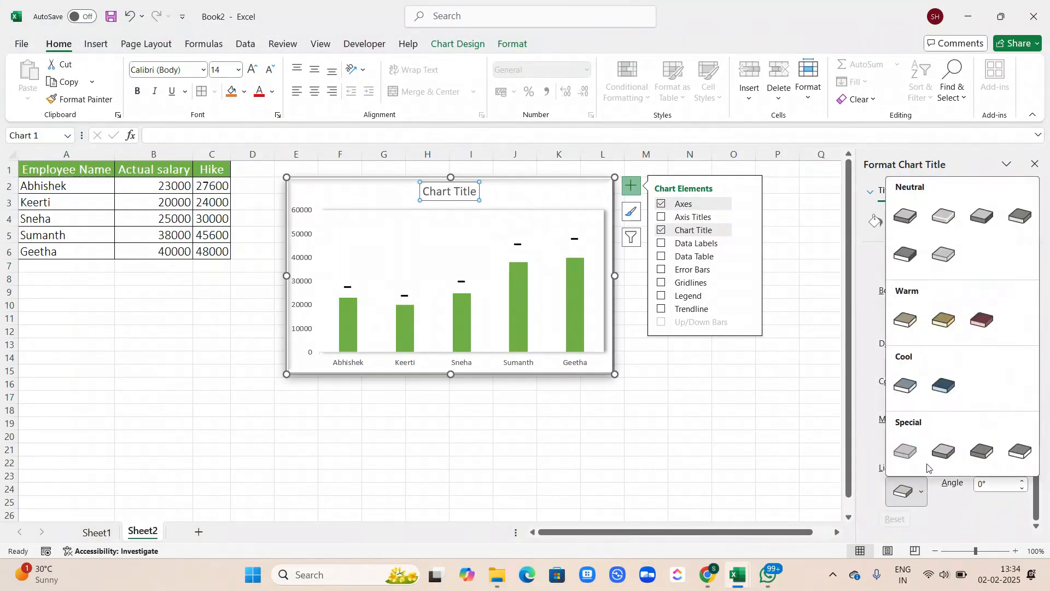
left_click(942, 448)
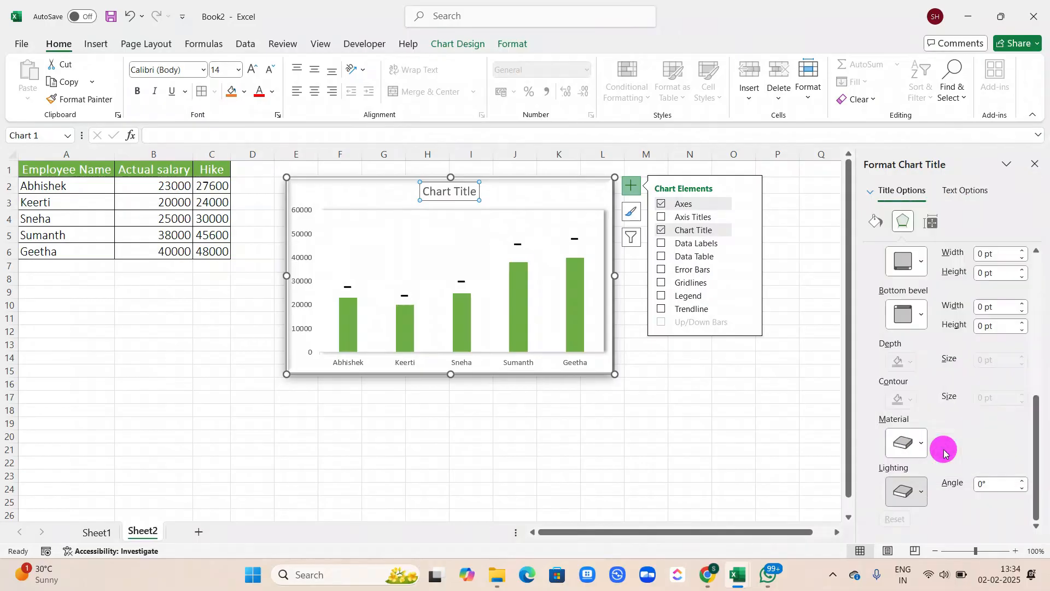
left_click(1023, 250)
left_click(1024, 251)
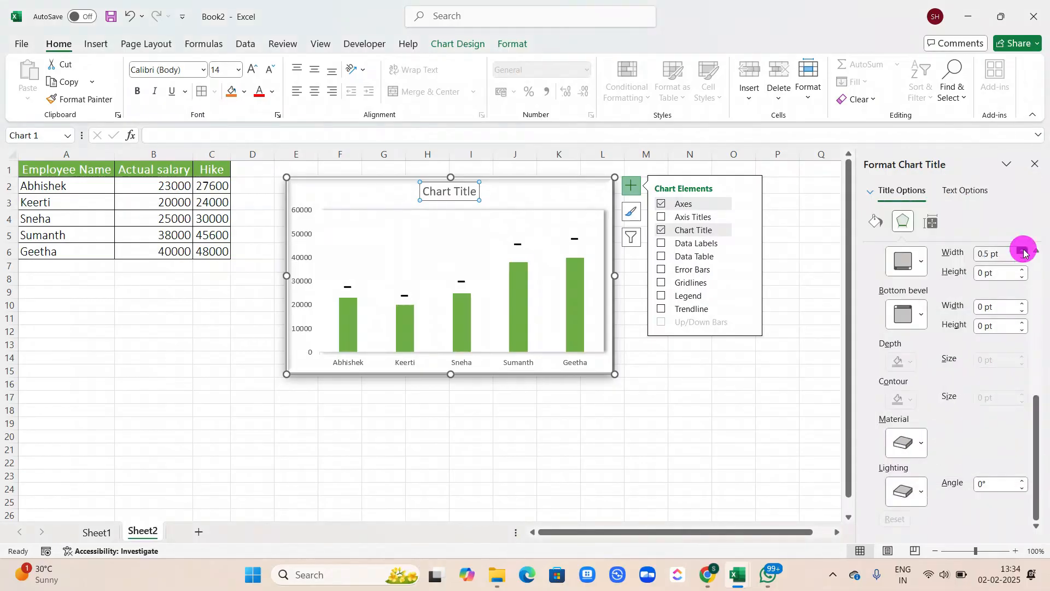
left_click(1023, 270)
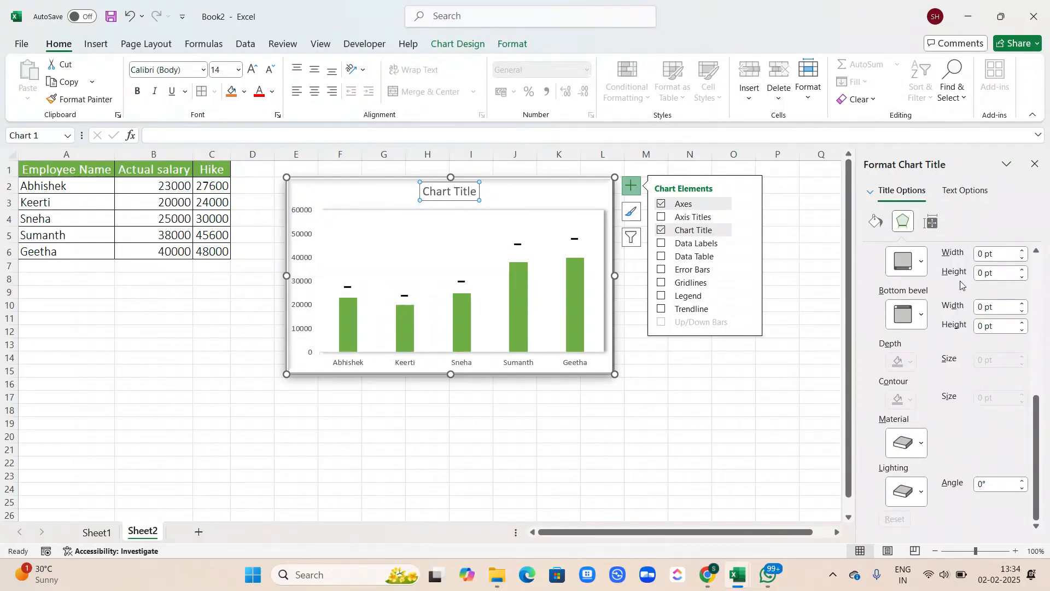
- Set the chart title's vertical alignment to Top and review its fill and border settings
left_click(931, 225)
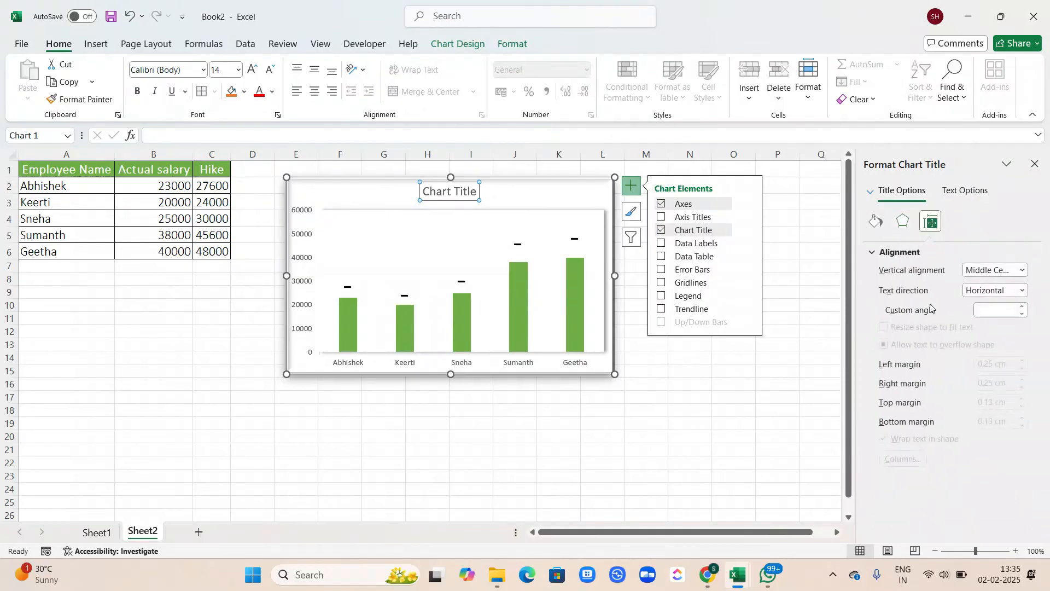
left_click(996, 274)
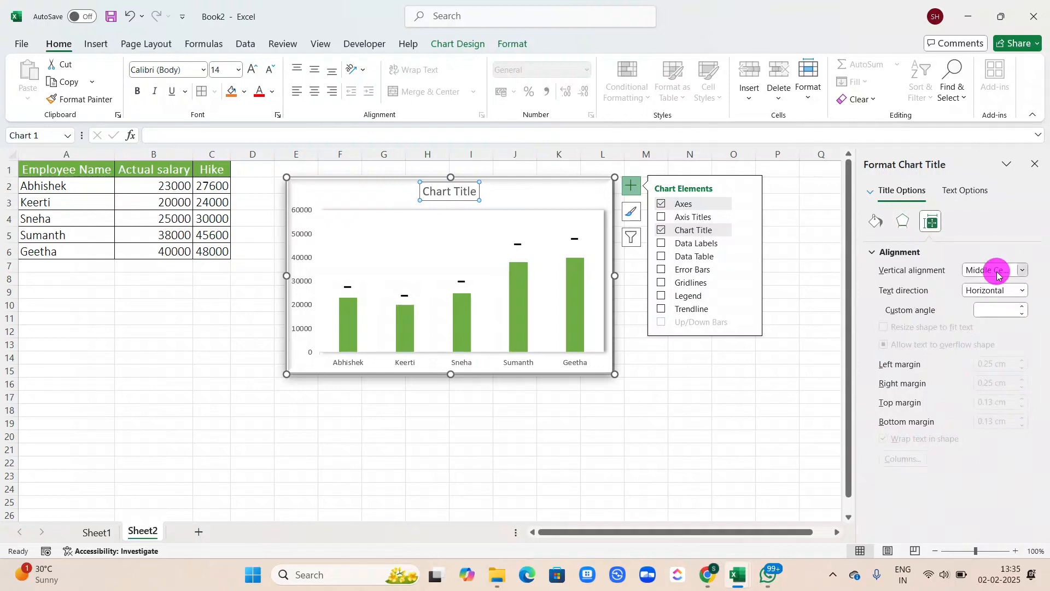
left_click(986, 301)
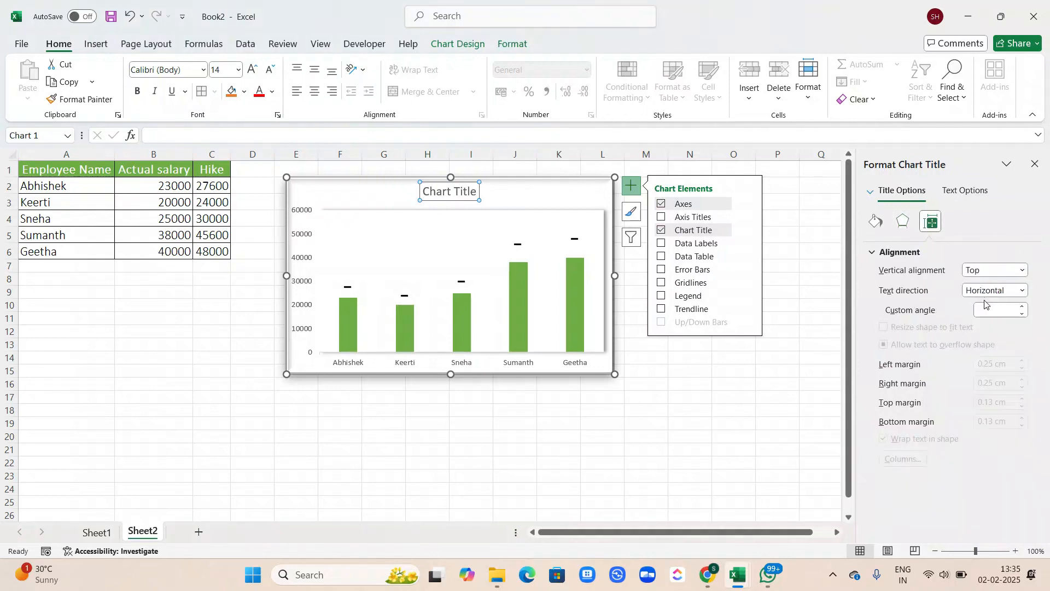
left_click(873, 225)
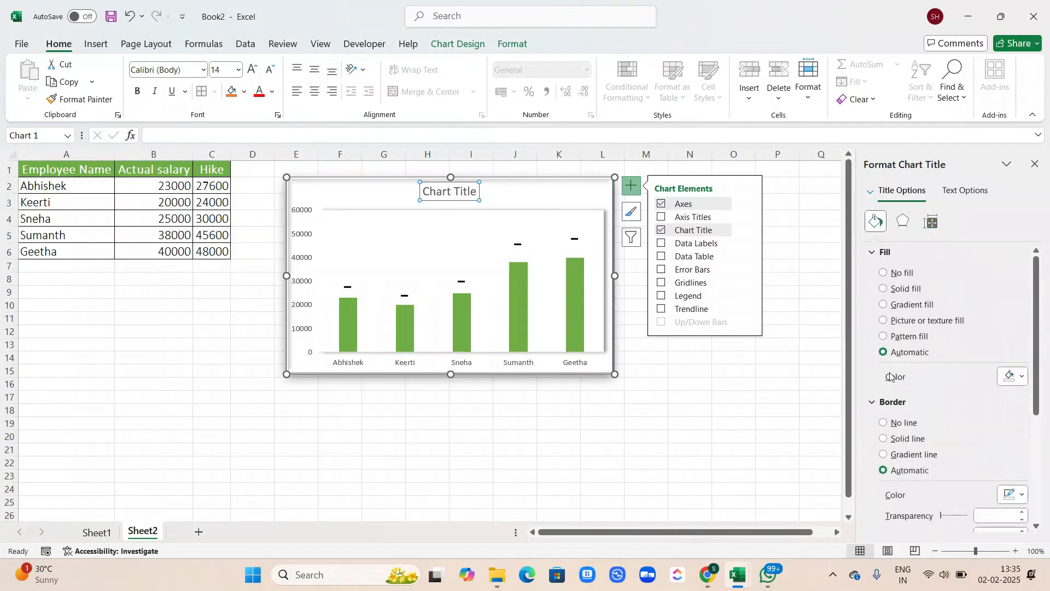
scroll(890, 376, "down", 5)
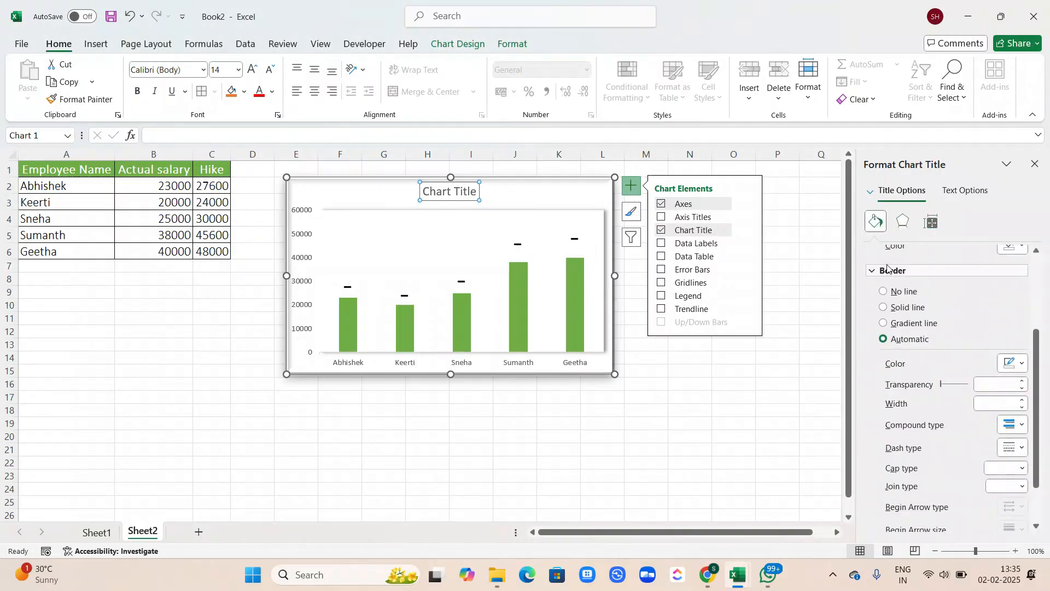
- Give the horizontal category axis a yellow solid line
left_click(870, 191)
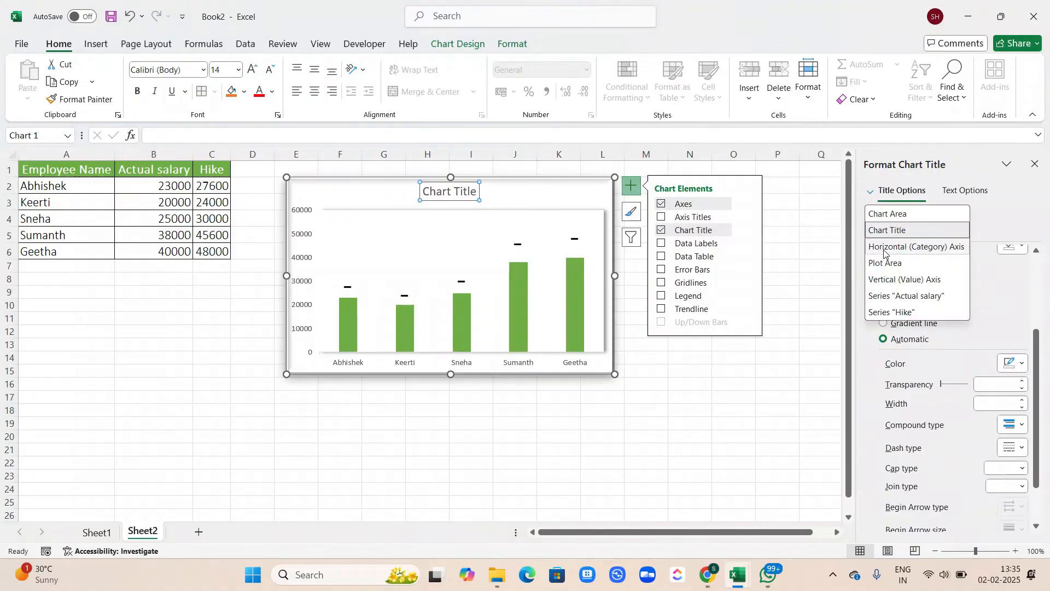
left_click(885, 247)
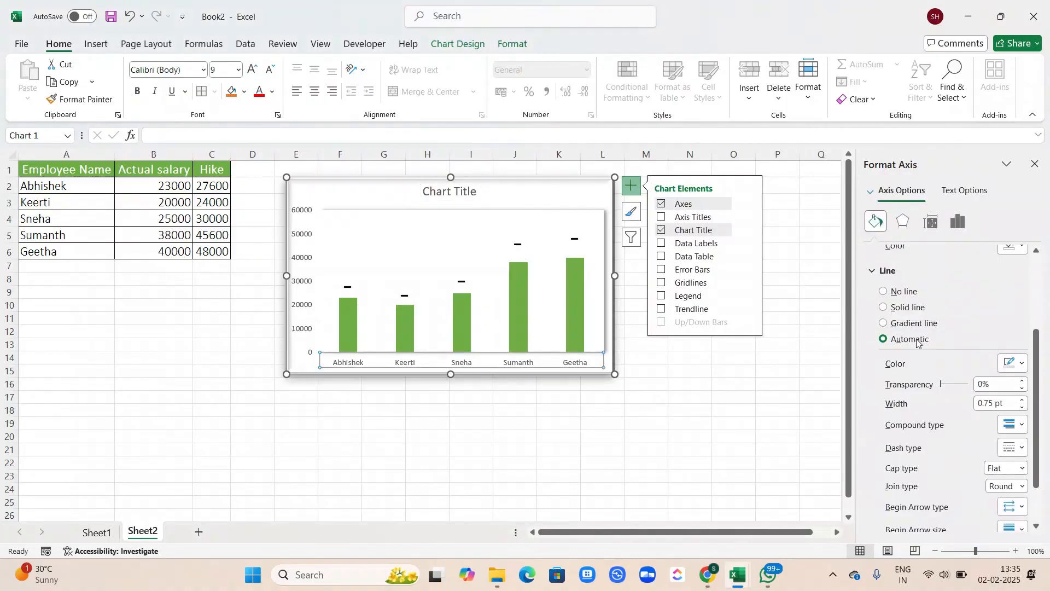
scroll(917, 341, "down", 1)
left_click(1020, 334)
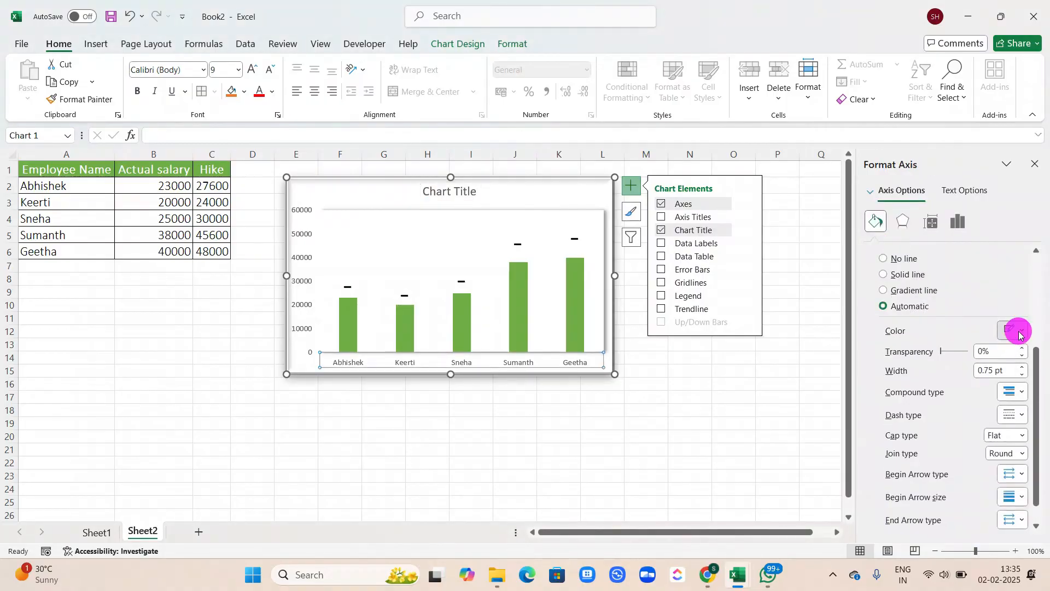
left_click(926, 284)
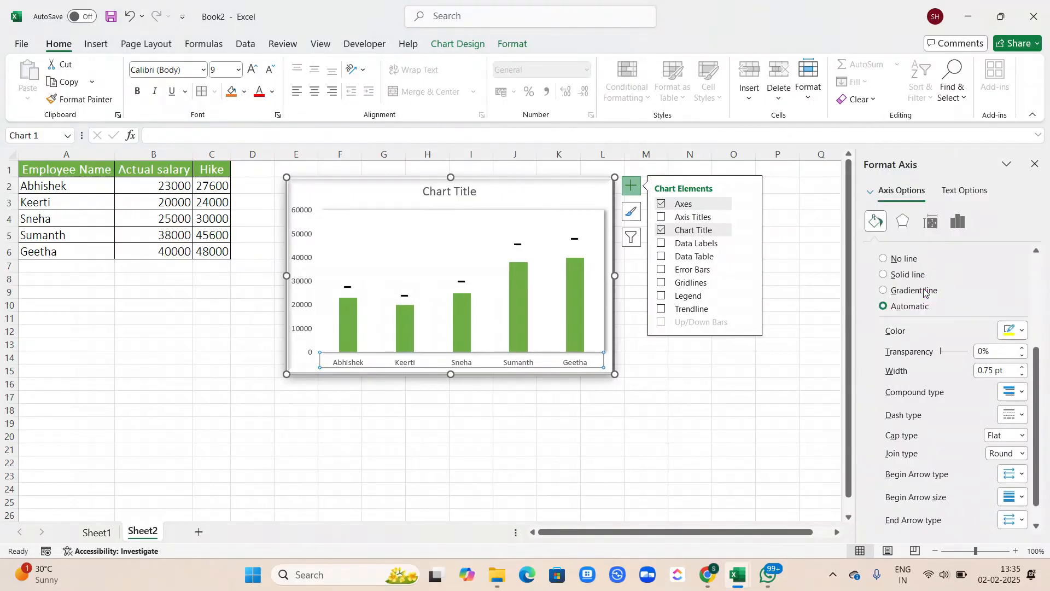
scroll(949, 374, "down", 1)
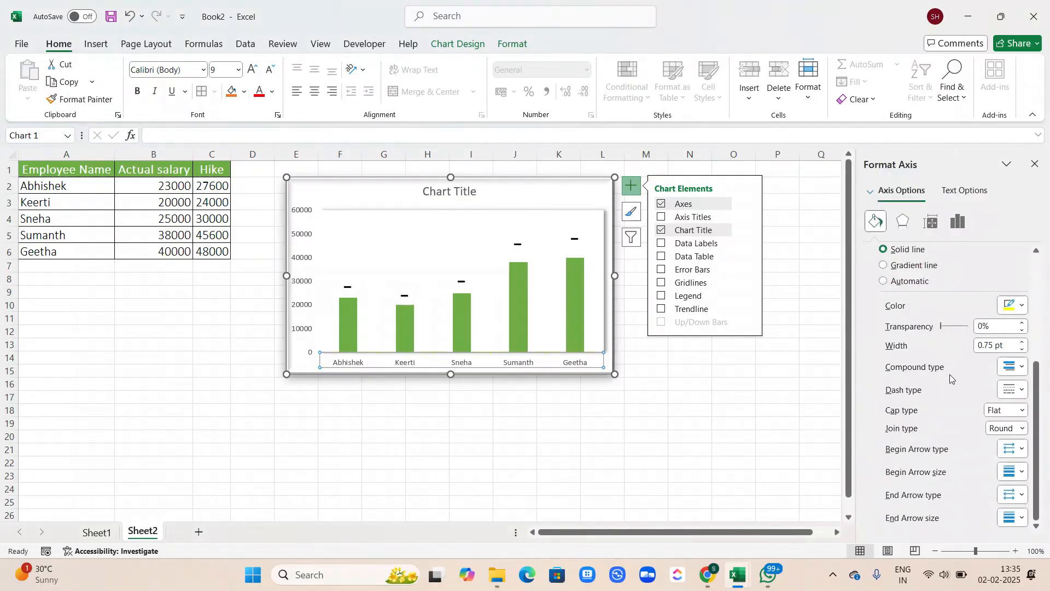
scroll(909, 281, "up", 3)
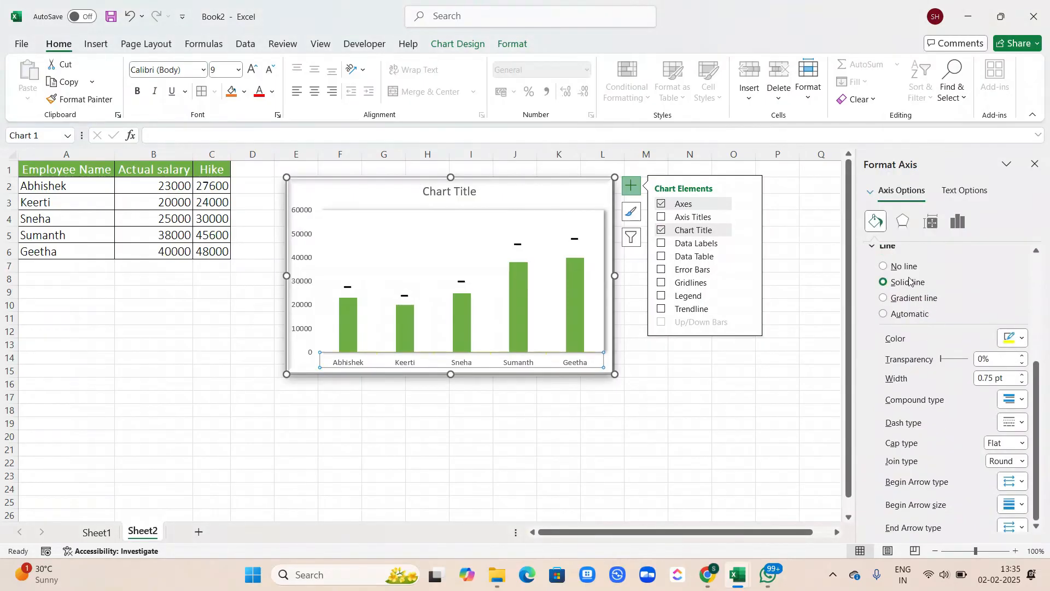
scroll(909, 280, "down", 3)
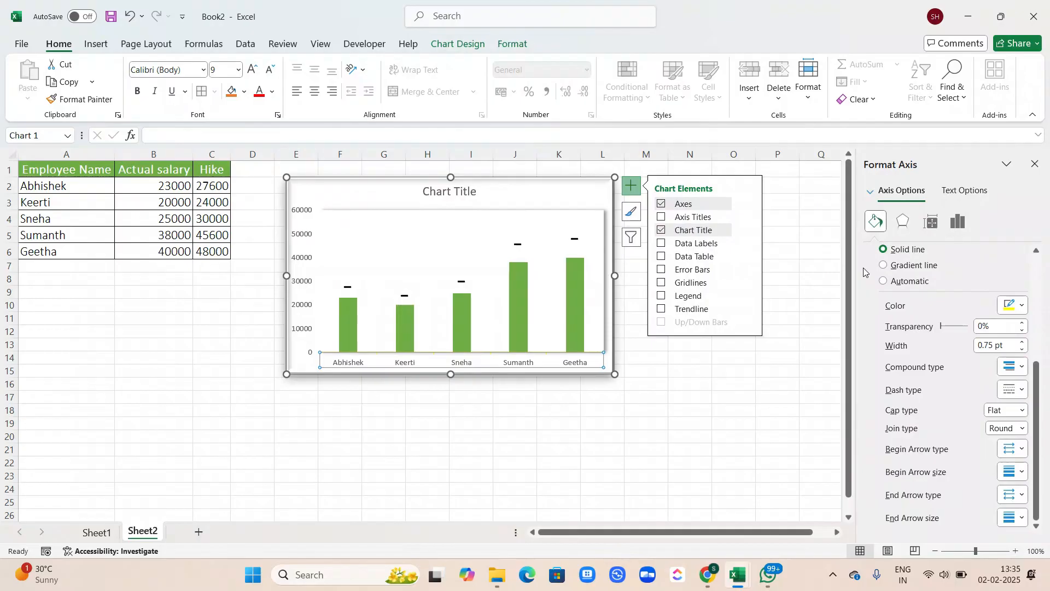
- Examine the salary and Hike data labels on Sheet1's chart as a reference for the Sheet2 chart
left_click(572, 298)
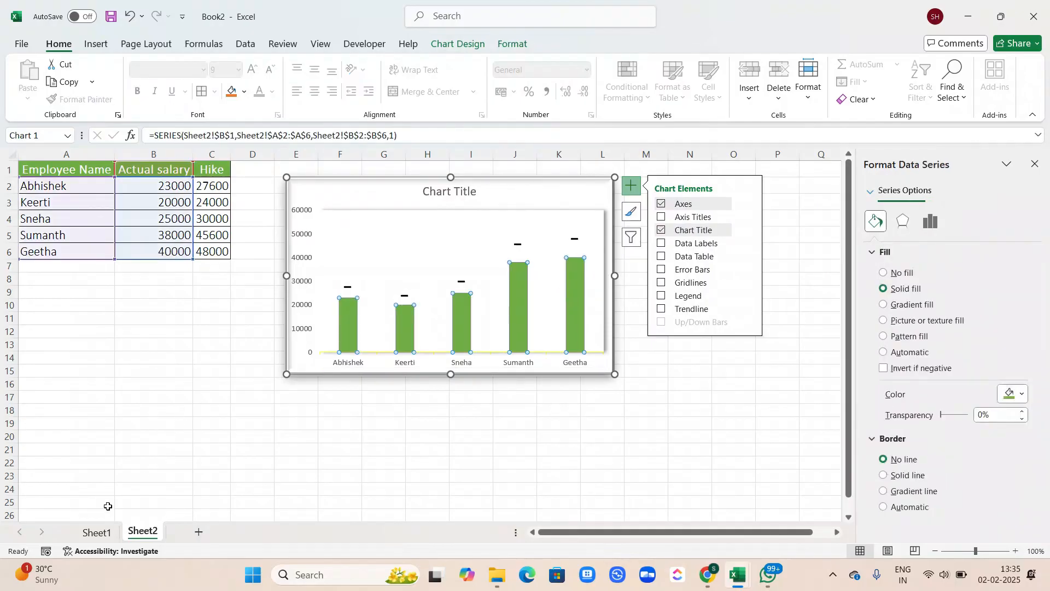
left_click(97, 532)
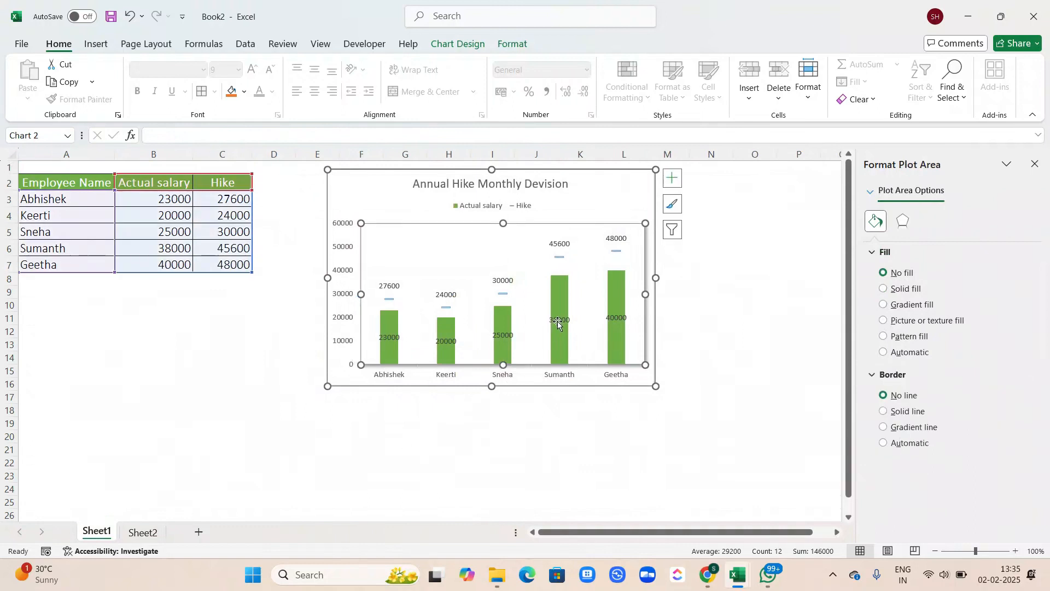
left_click(557, 322)
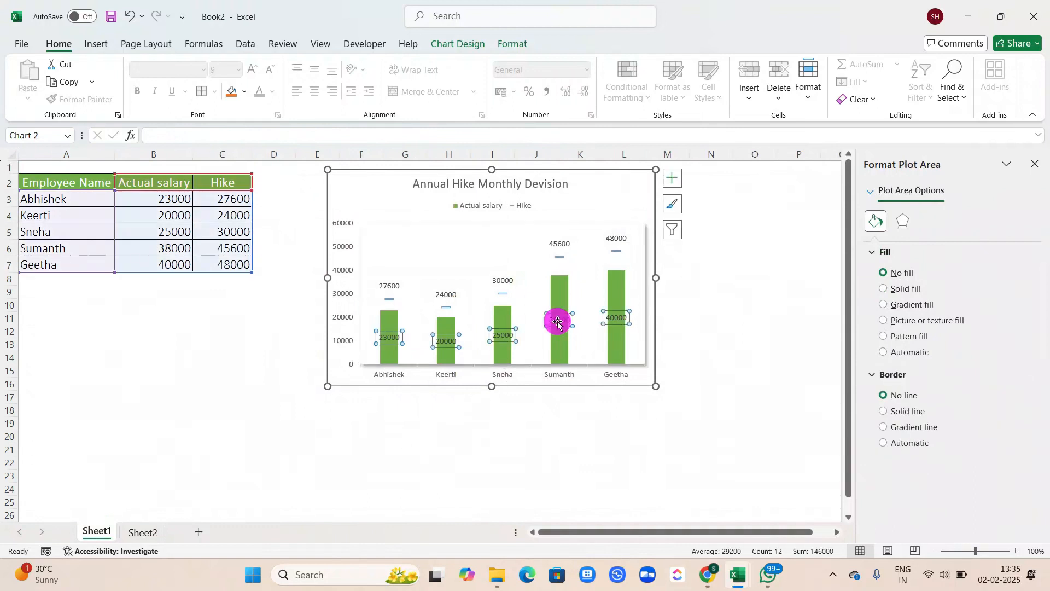
left_click(566, 241)
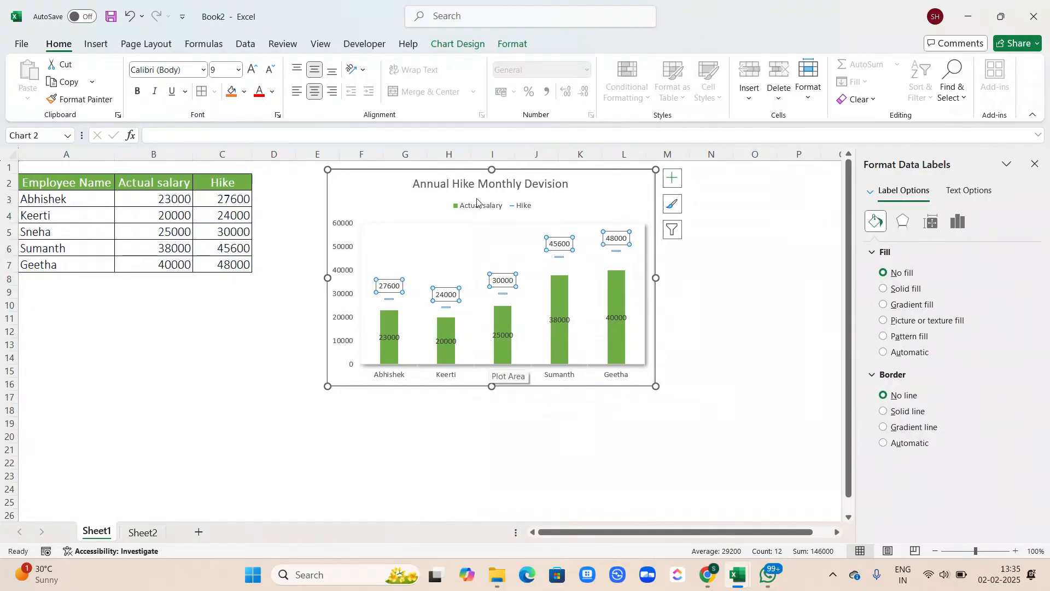
left_click(548, 73)
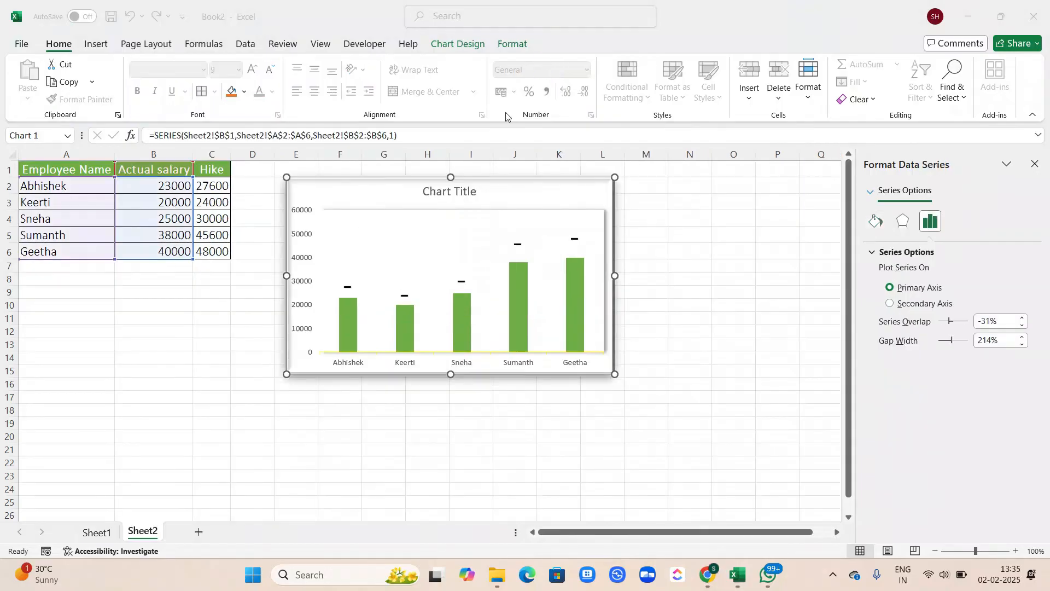
- Add data labels to the Actual salary columns of Sheet2's chart and review the series' fill settings
left_click(328, 509)
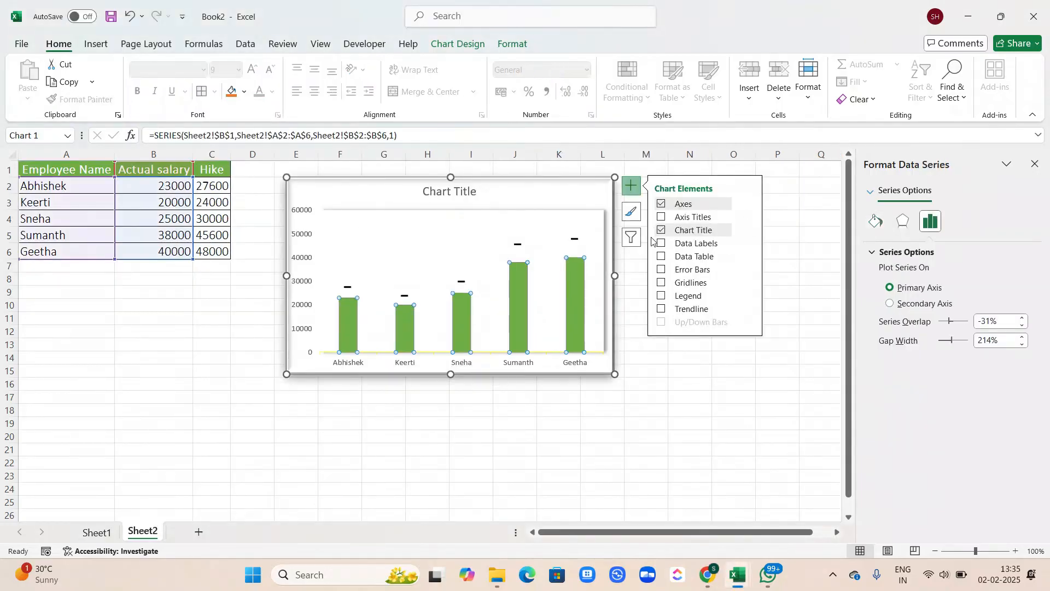
left_click(662, 243)
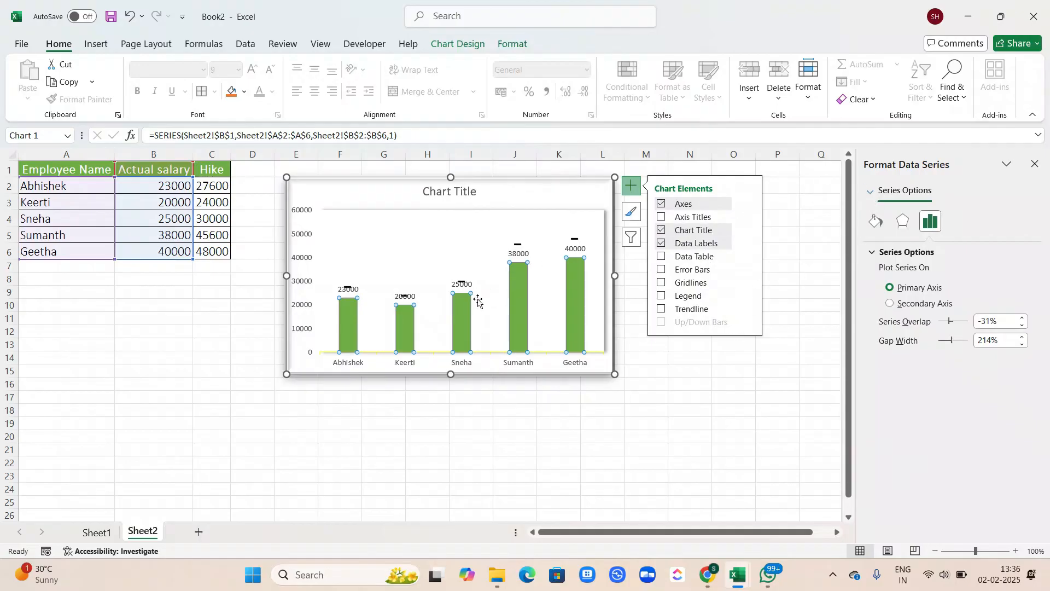
left_click(872, 192)
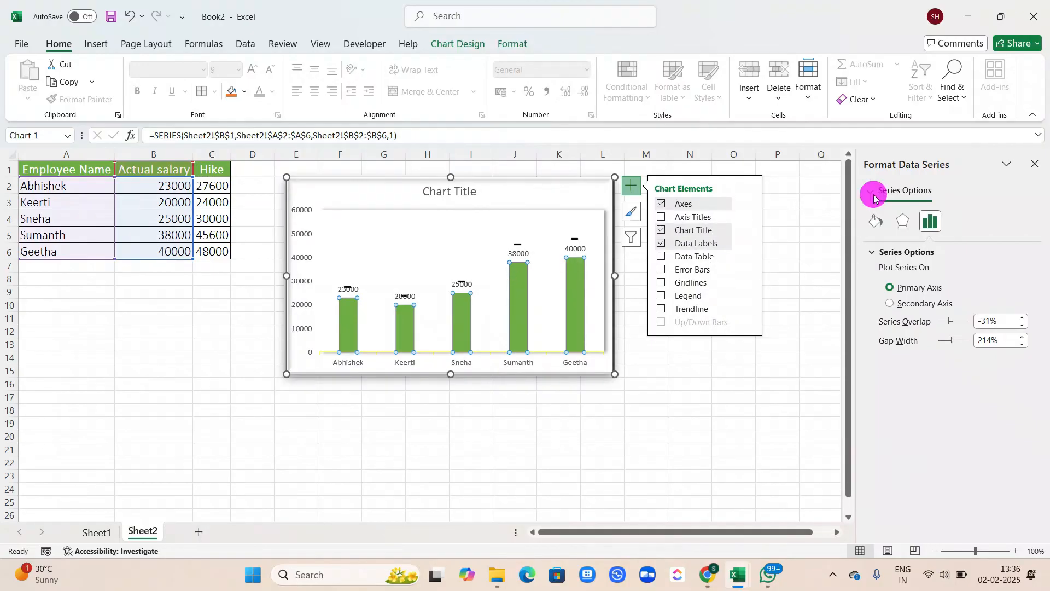
left_click(915, 399)
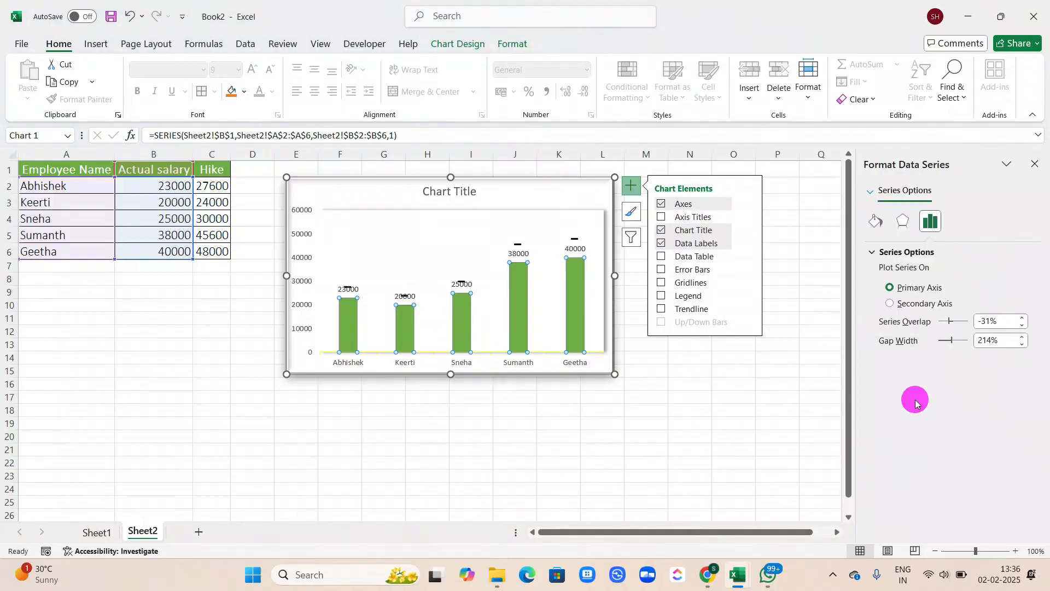
left_click(876, 224)
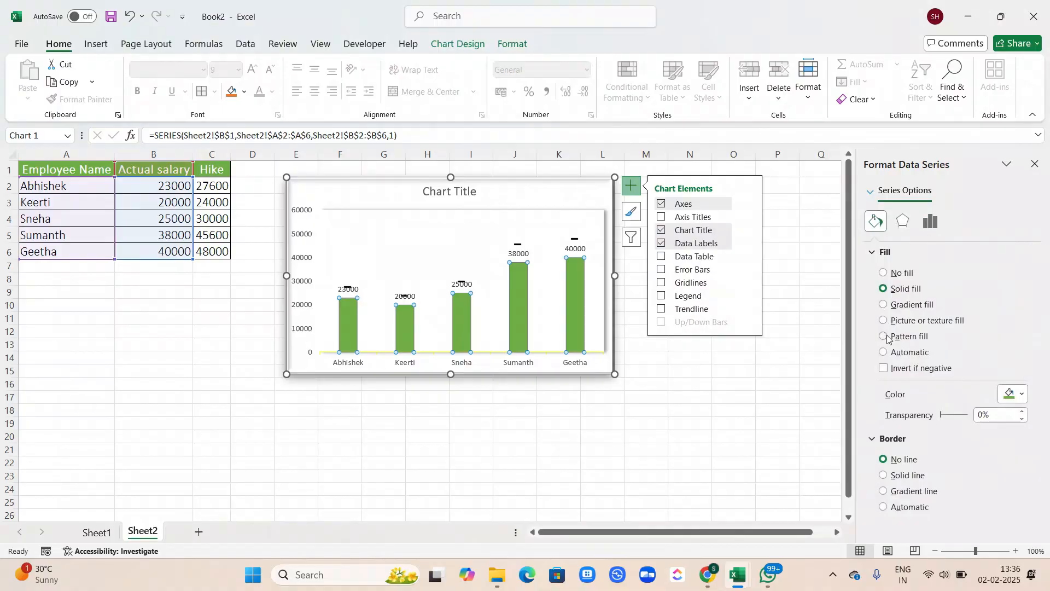
- Try the Inside End, Inside Base and Center positions for the Actual salary data labels
left_click(579, 248)
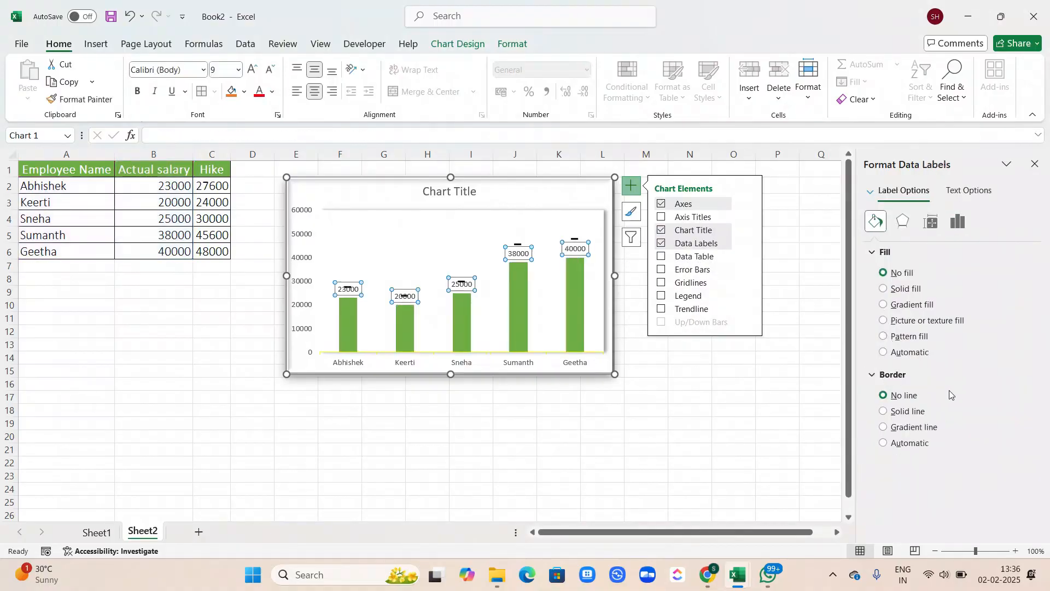
left_click(958, 222)
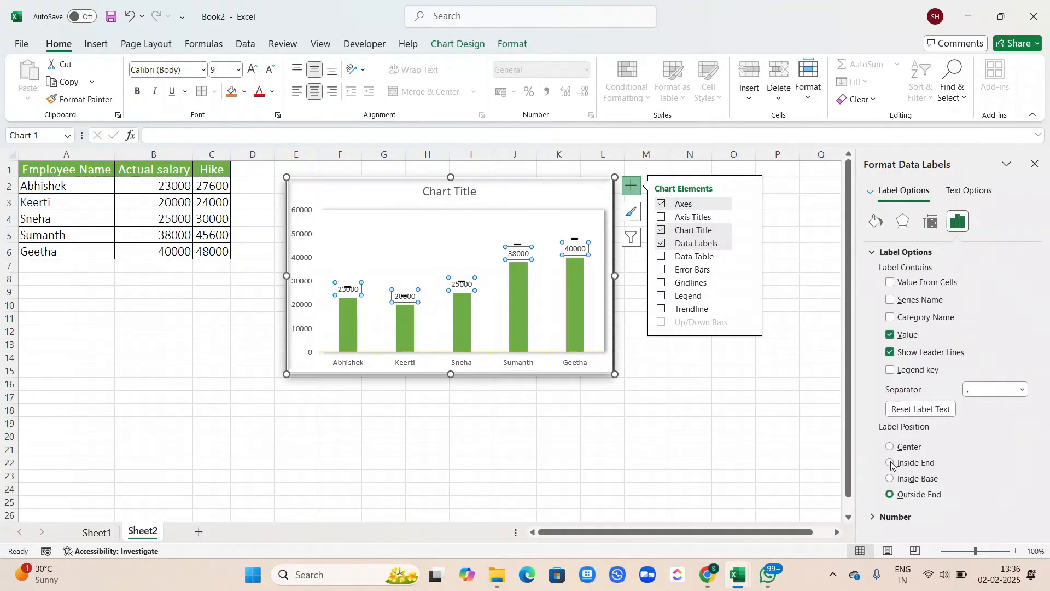
left_click(890, 463)
left_click(889, 480)
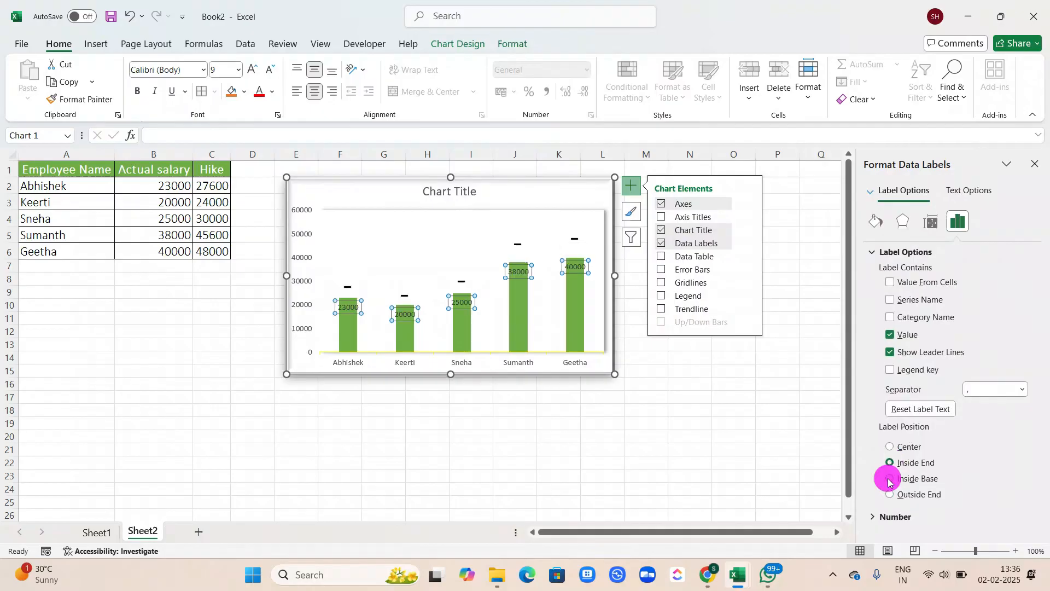
left_click(891, 447)
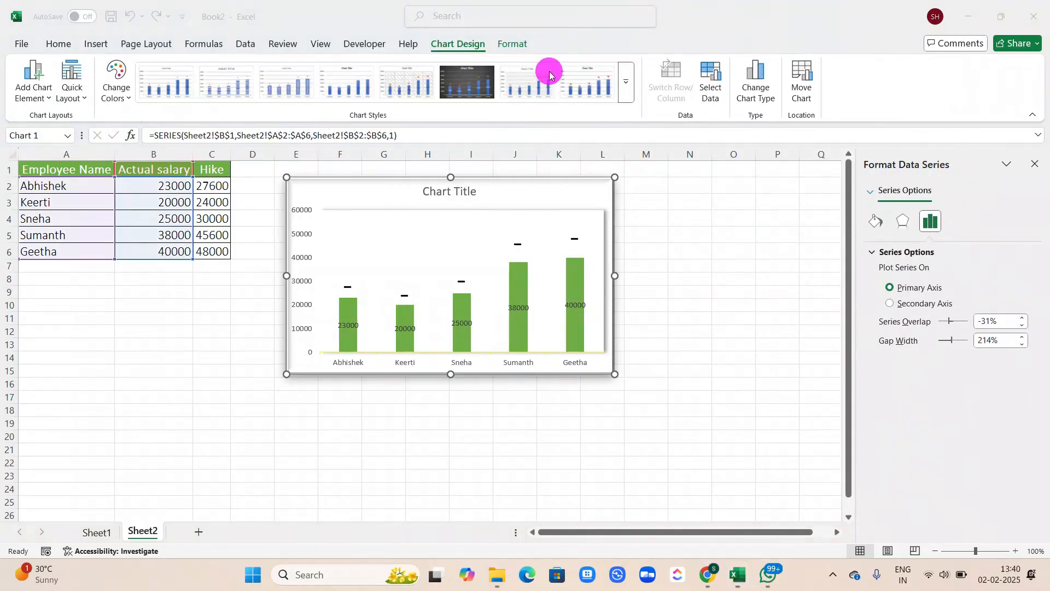
- Remove the Actual salary columns' data labels and add them again in their default position
left_click(558, 203)
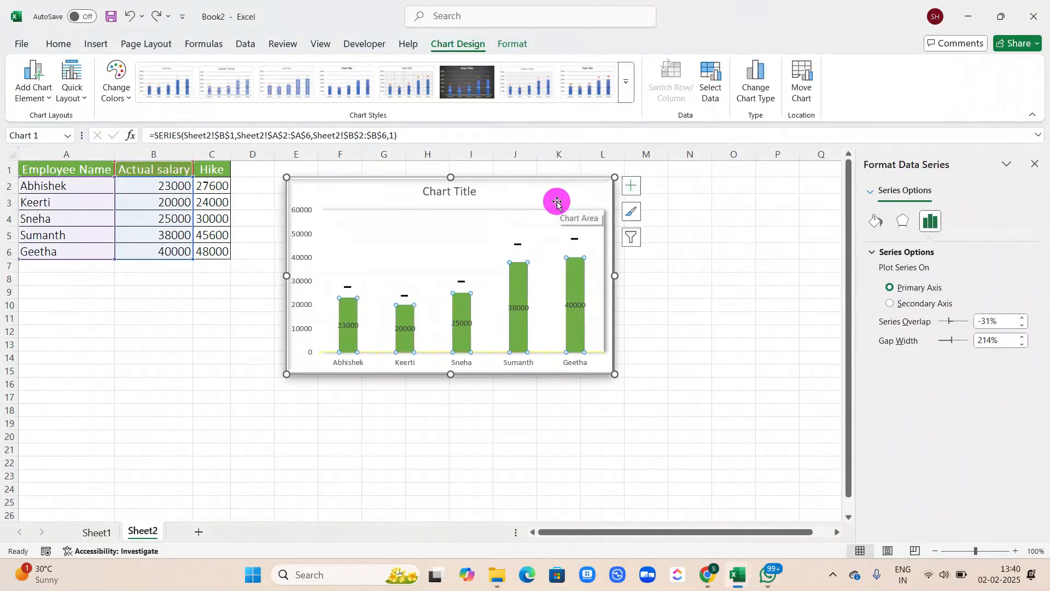
left_click(631, 186)
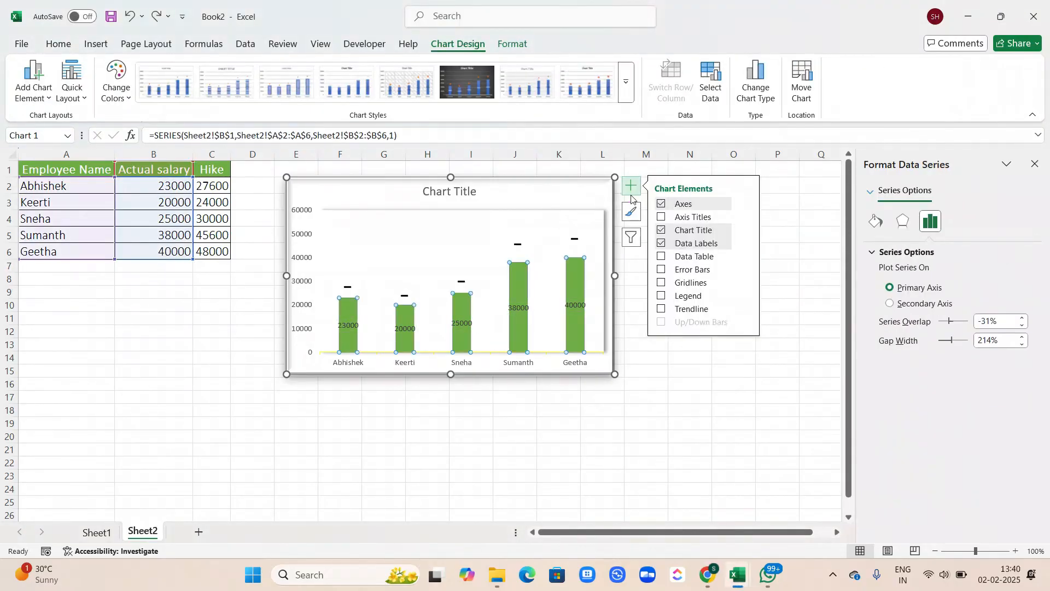
left_click(662, 246)
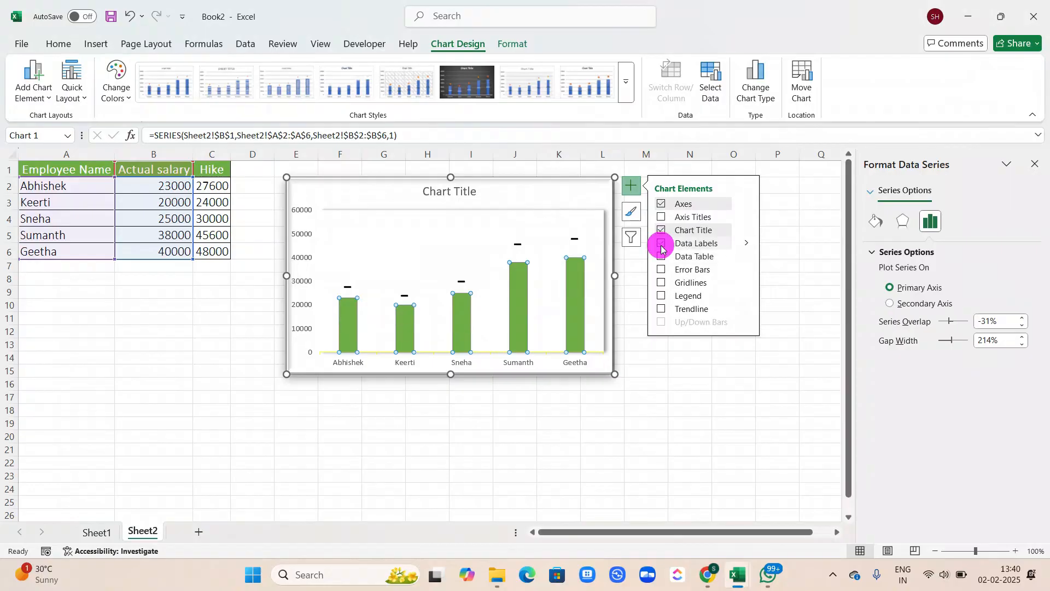
left_click(661, 247)
left_click(661, 247)
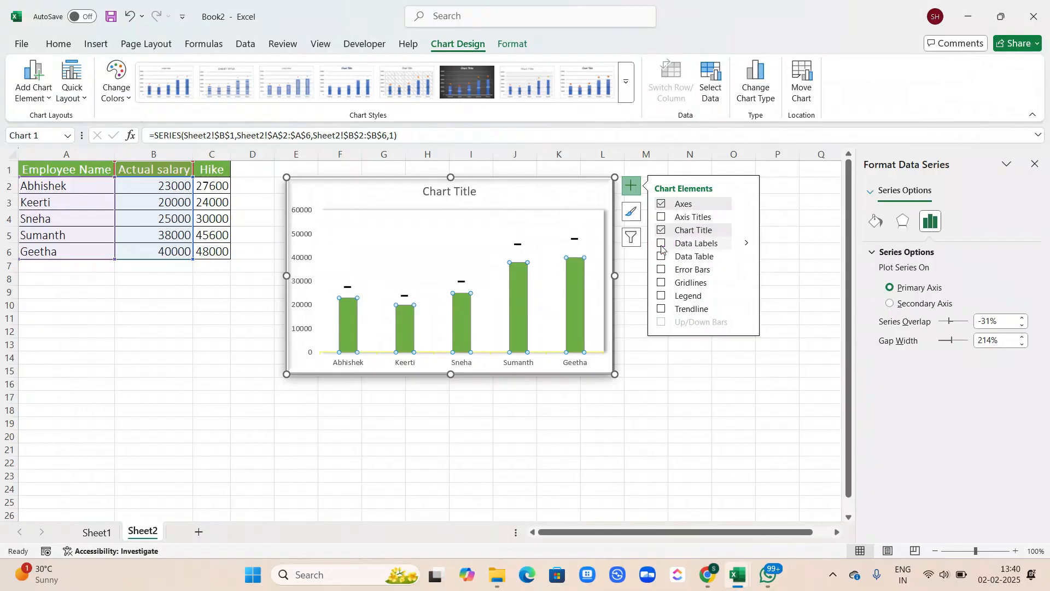
left_click(661, 247)
left_click(809, 275)
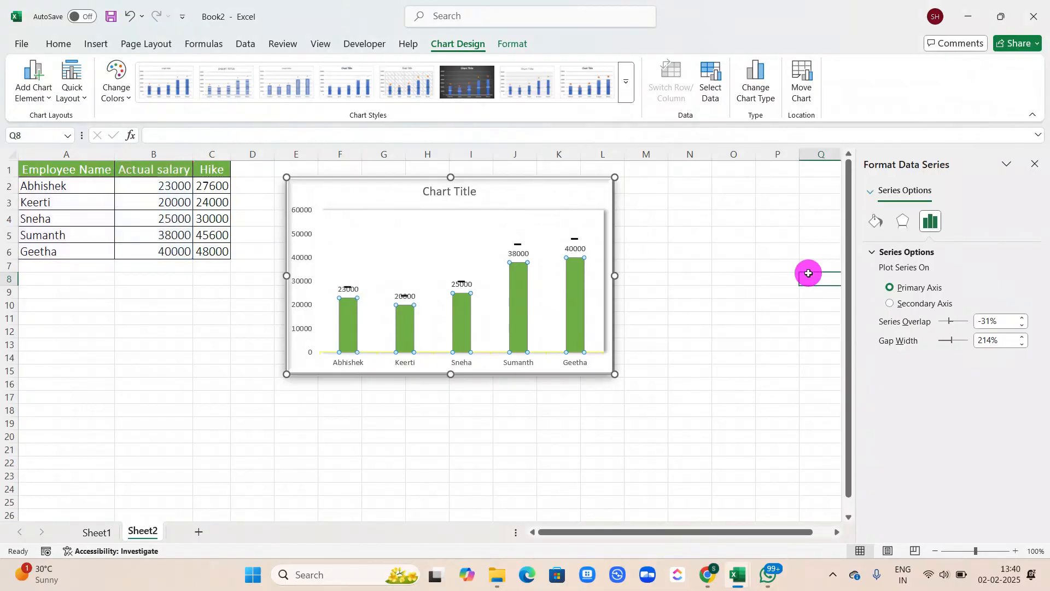
- Turn on data labels for the whole chart, including the Hike dash markers
left_click(527, 230)
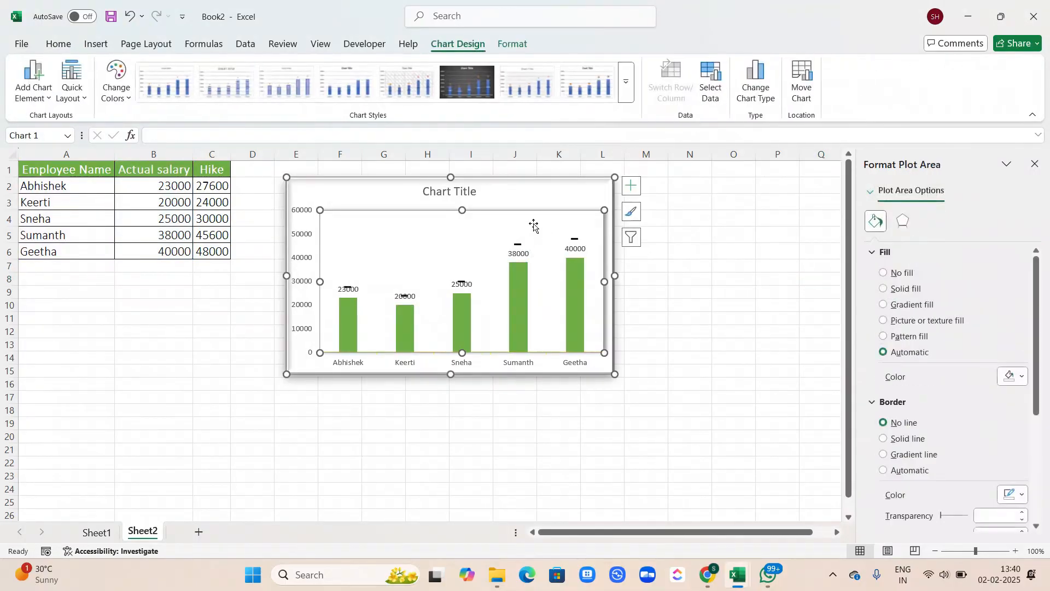
left_click(546, 68)
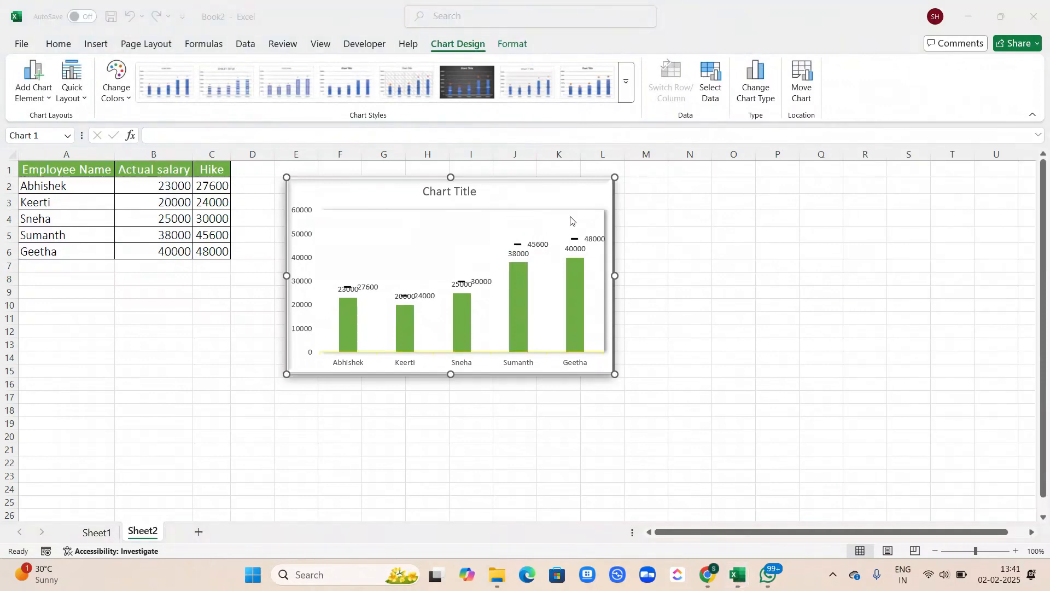
left_click(583, 232)
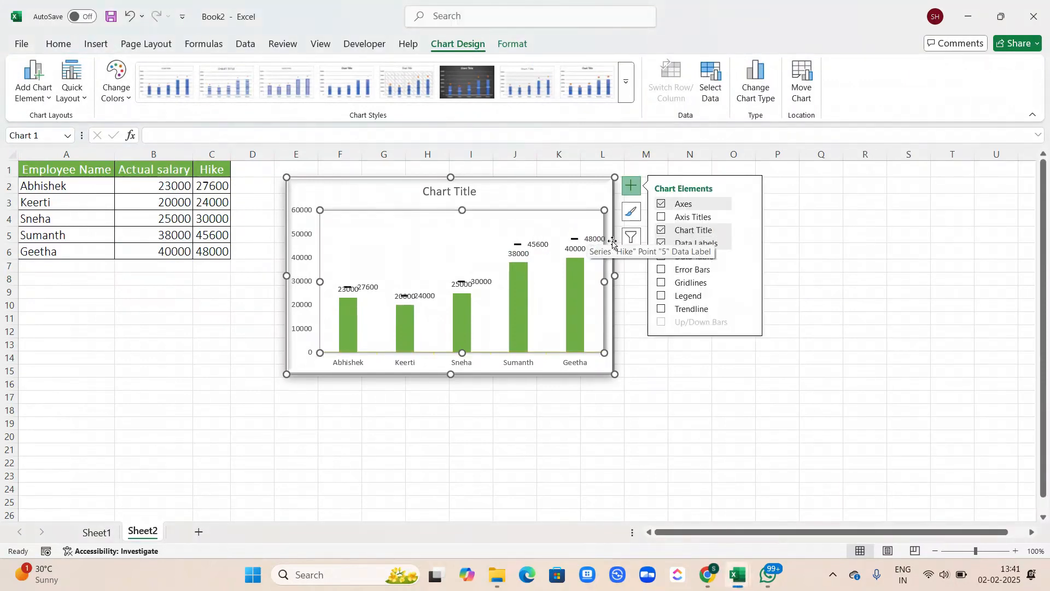
- Set the label position of the Actual salary data labels to Center
left_click(747, 244)
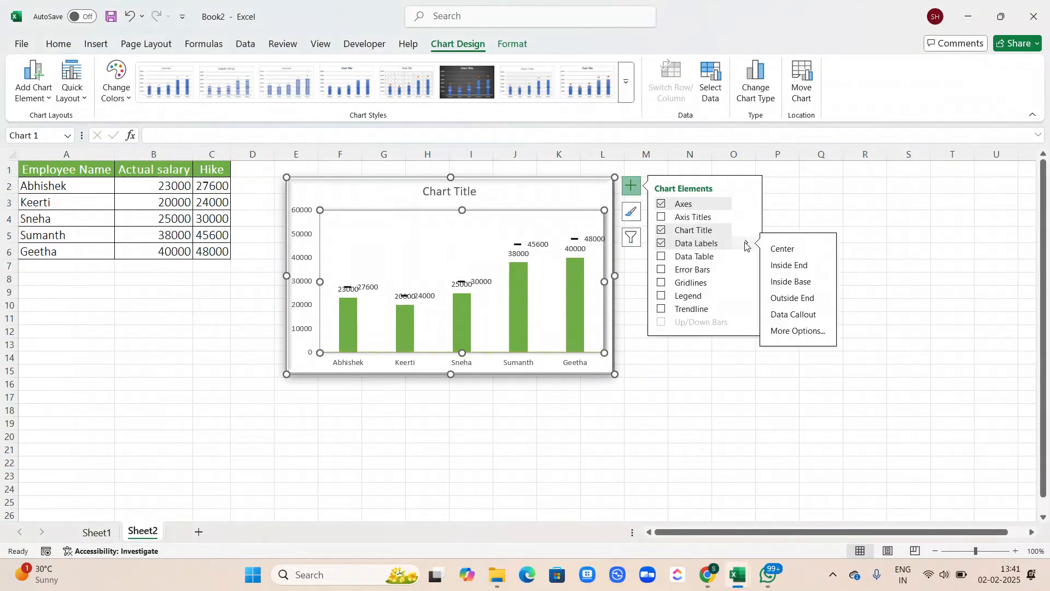
left_click(796, 331)
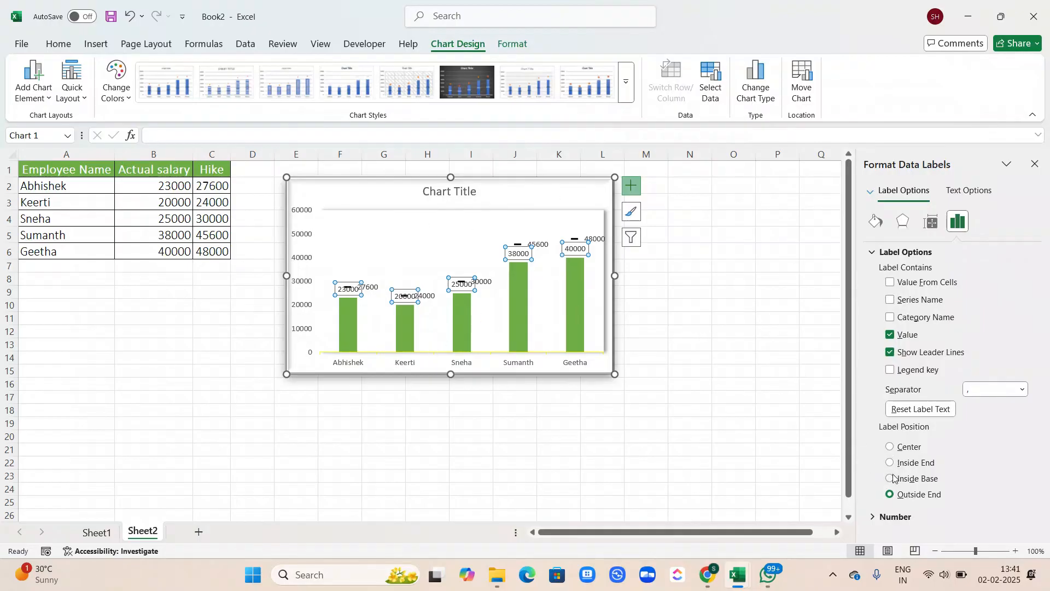
left_click(890, 448)
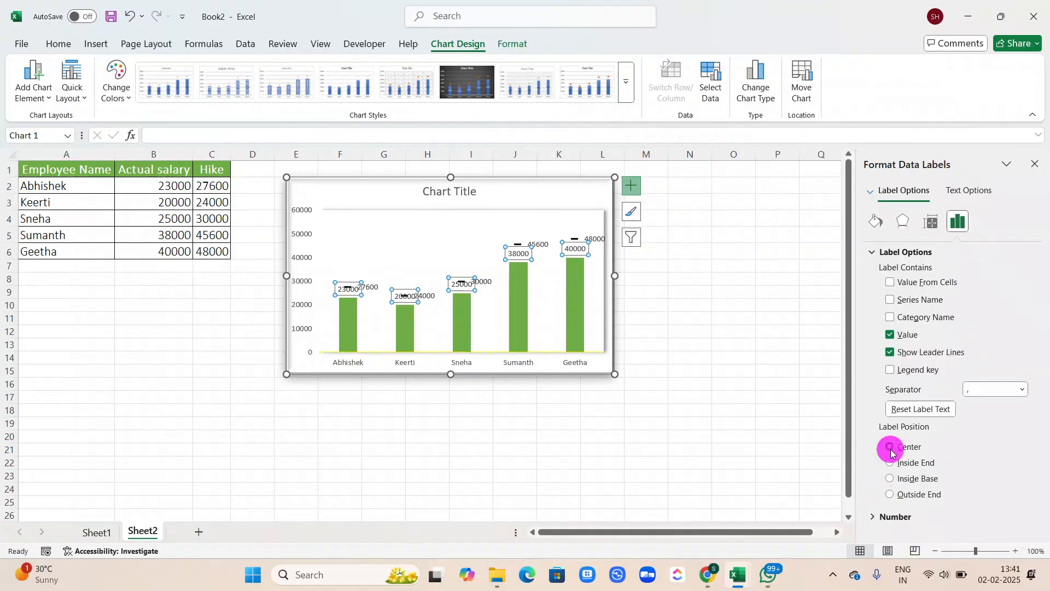
- Place the Hike data labels above their dash markers
left_click(595, 239)
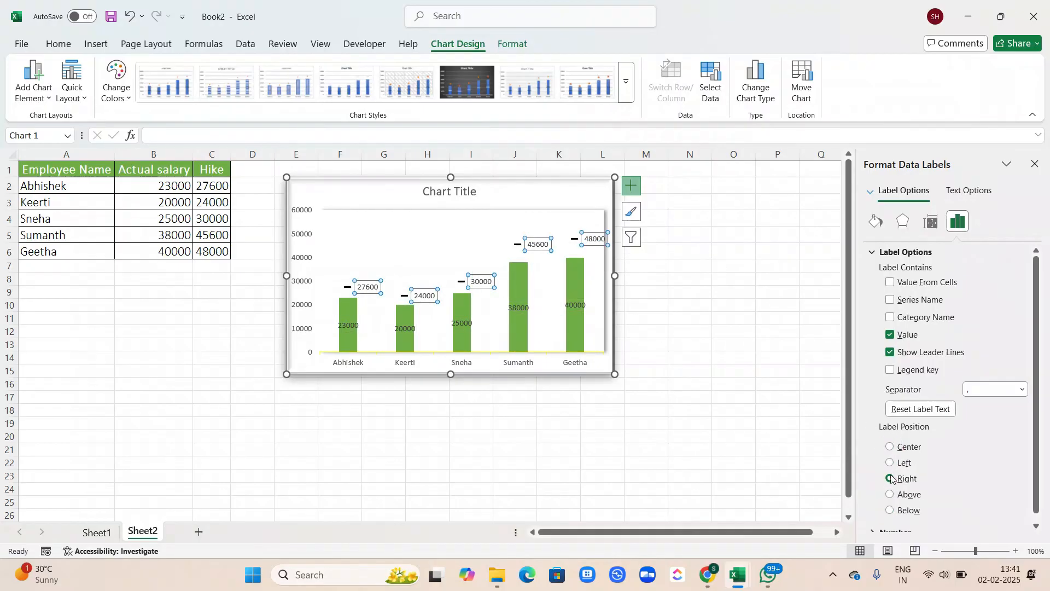
left_click(890, 494)
left_click(733, 397)
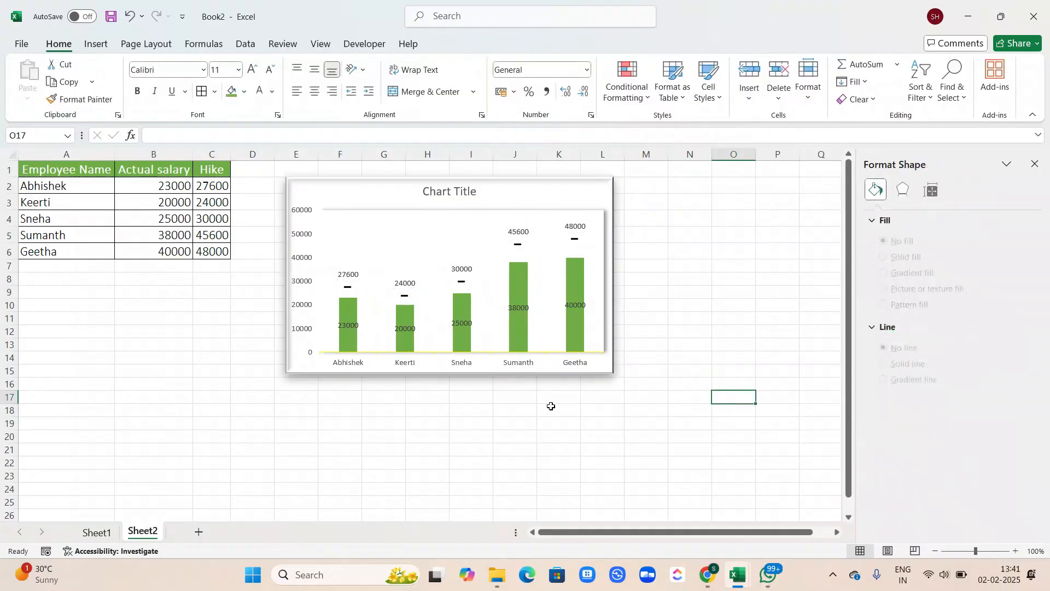
- Hide the cell gridlines on Sheet2
left_click(206, 292)
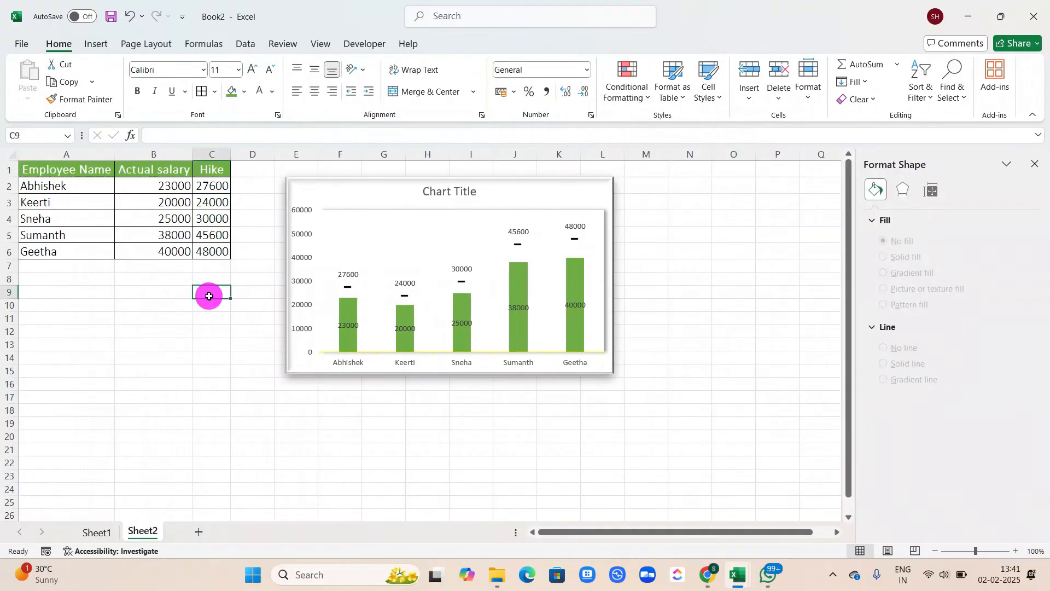
left_click(321, 46)
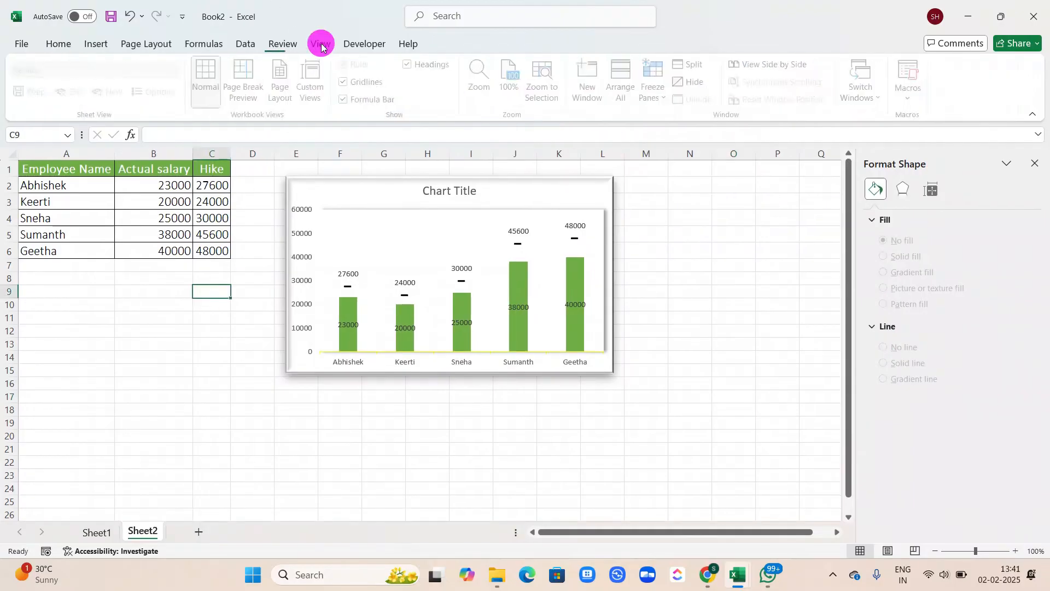
left_click(347, 82)
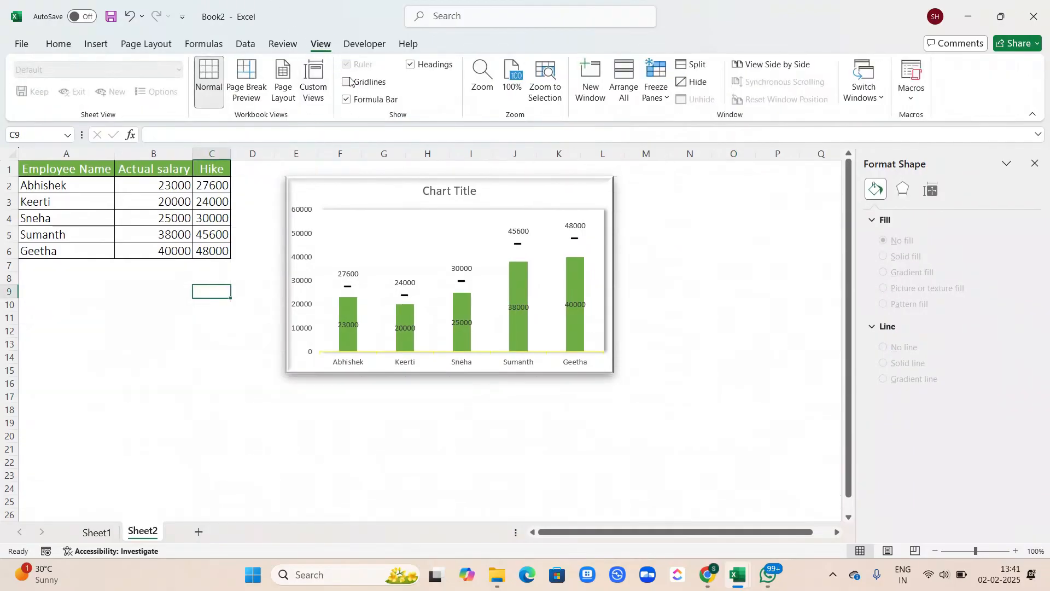
left_click(240, 304)
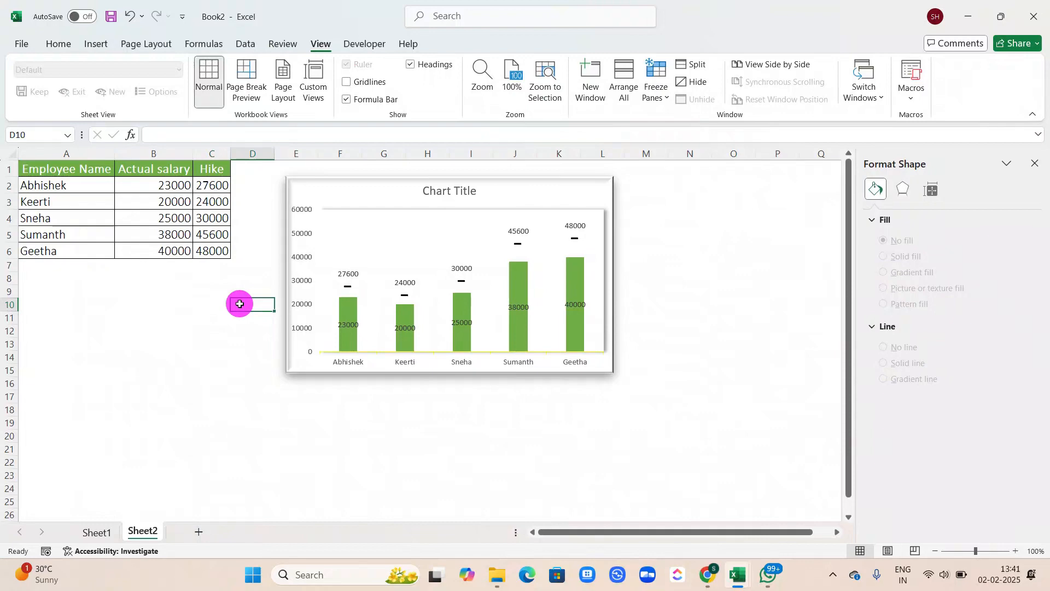
- Using the legend on Sheet1's chart as reference, add a legend to Sheet2's chart and position it at Top
left_click(97, 530)
left_click(153, 534)
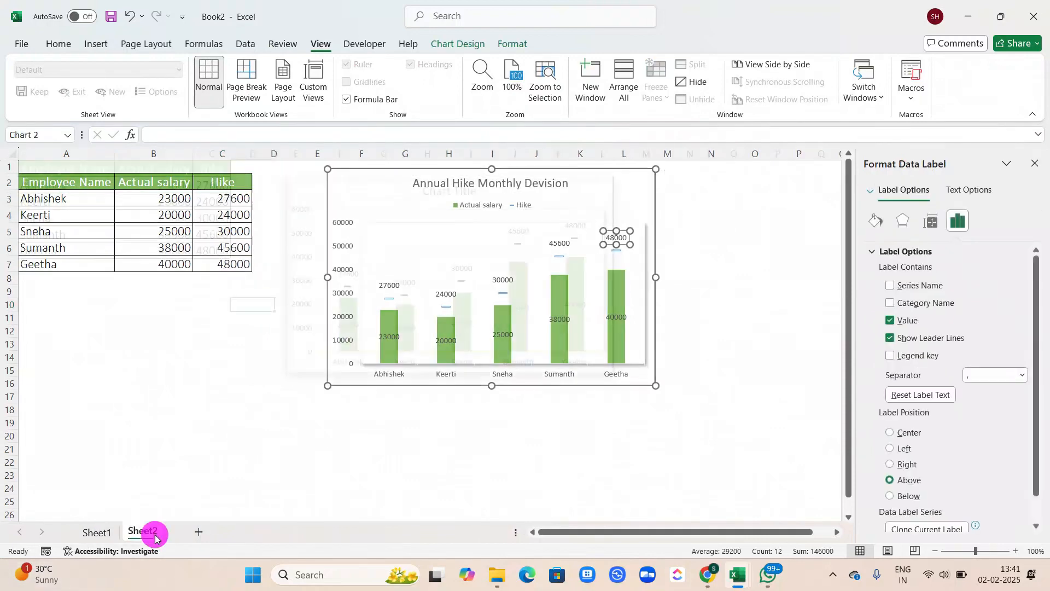
left_click(92, 529)
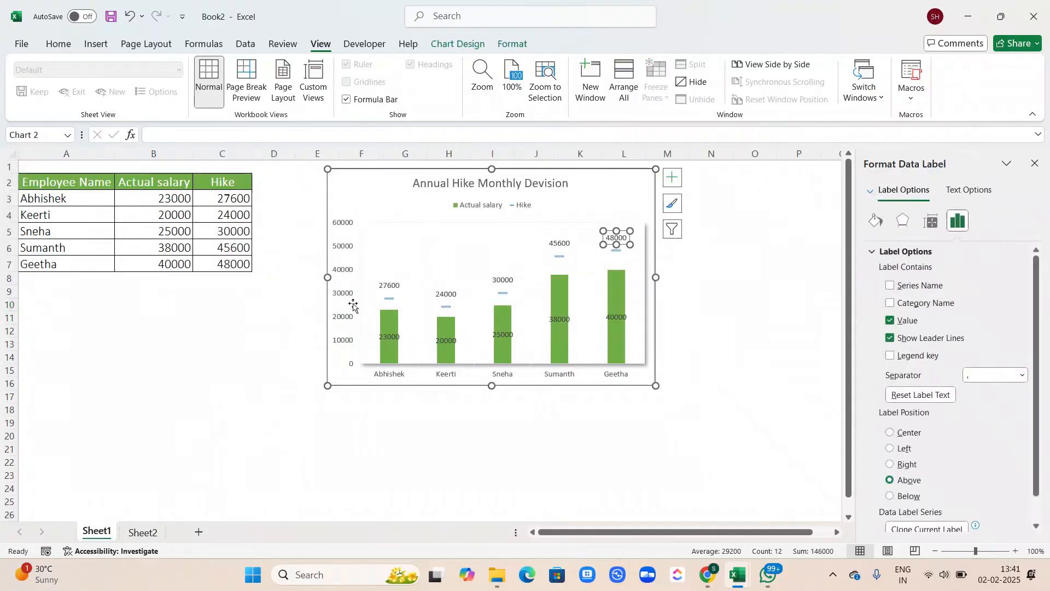
left_click(464, 203)
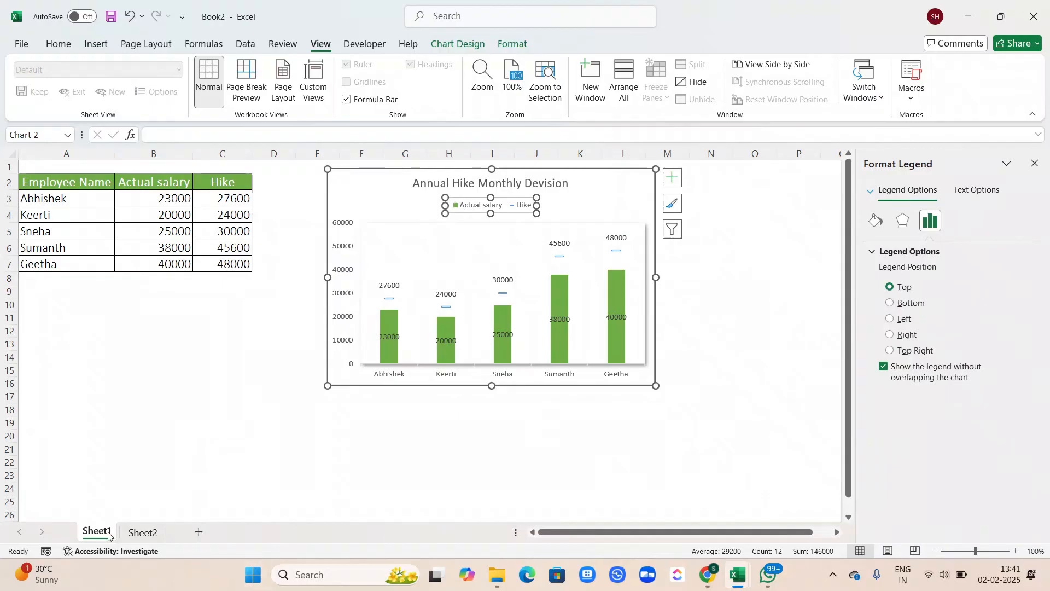
left_click(130, 537)
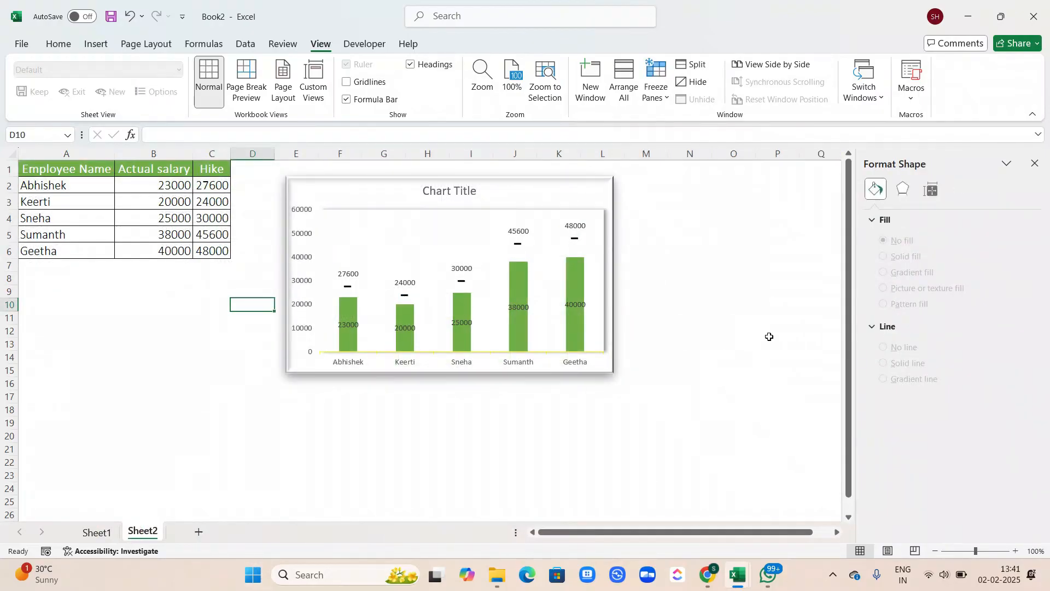
left_click(497, 232)
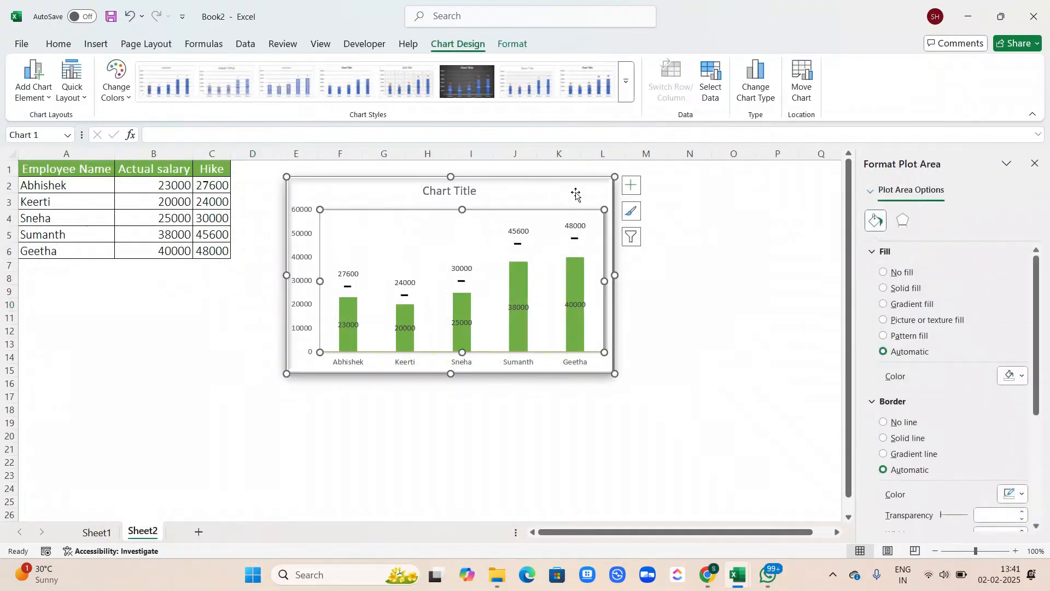
left_click(631, 184)
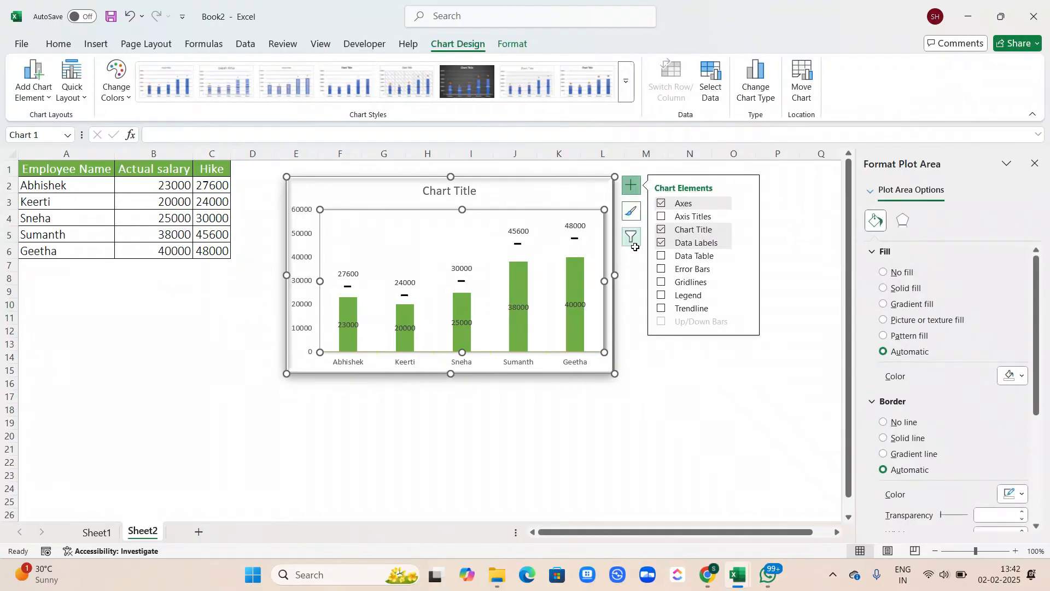
left_click(661, 298)
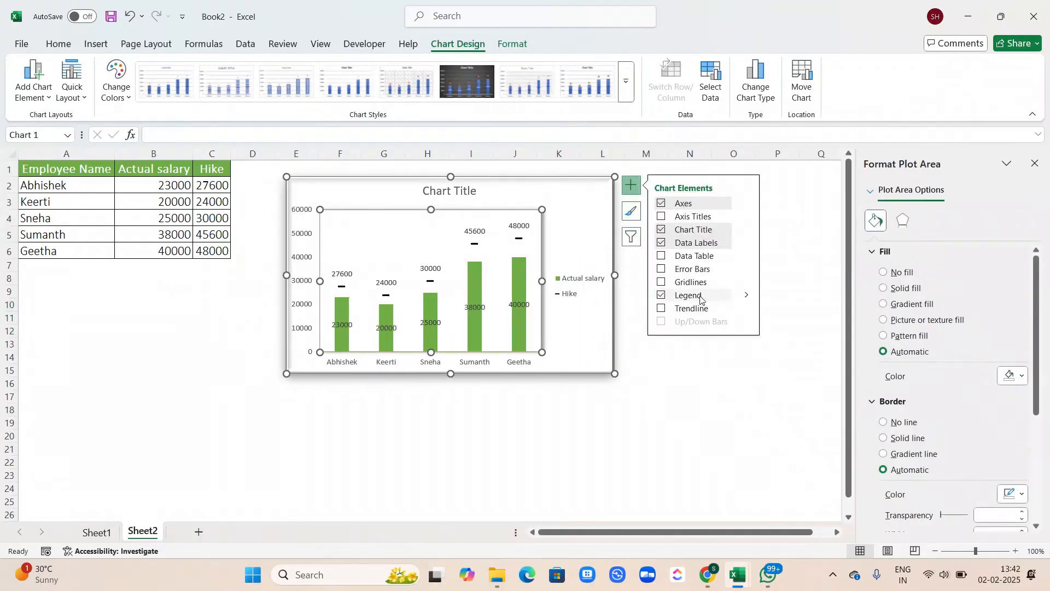
left_click(746, 296)
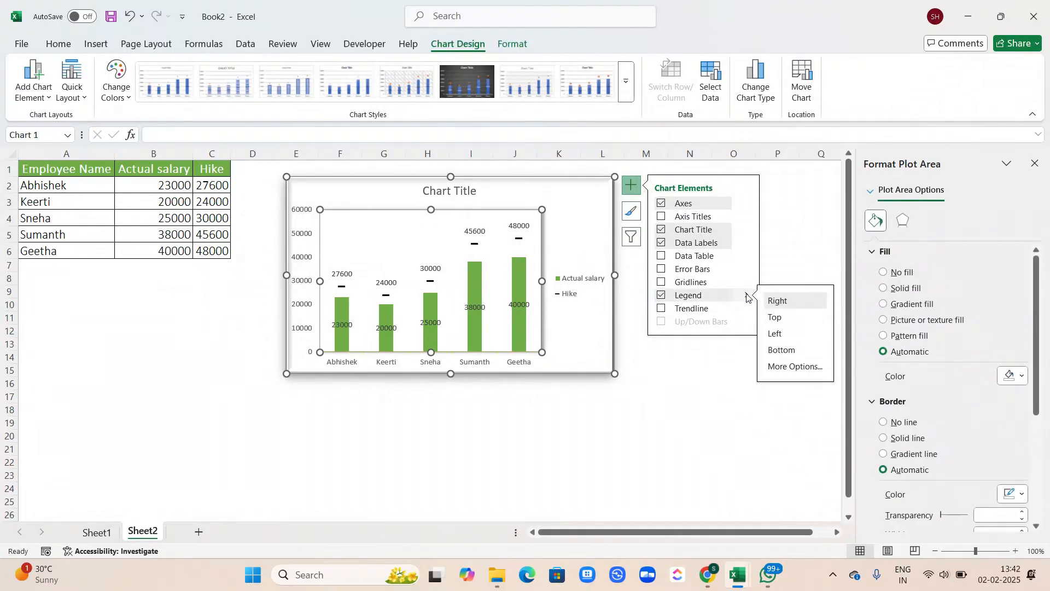
left_click(781, 319)
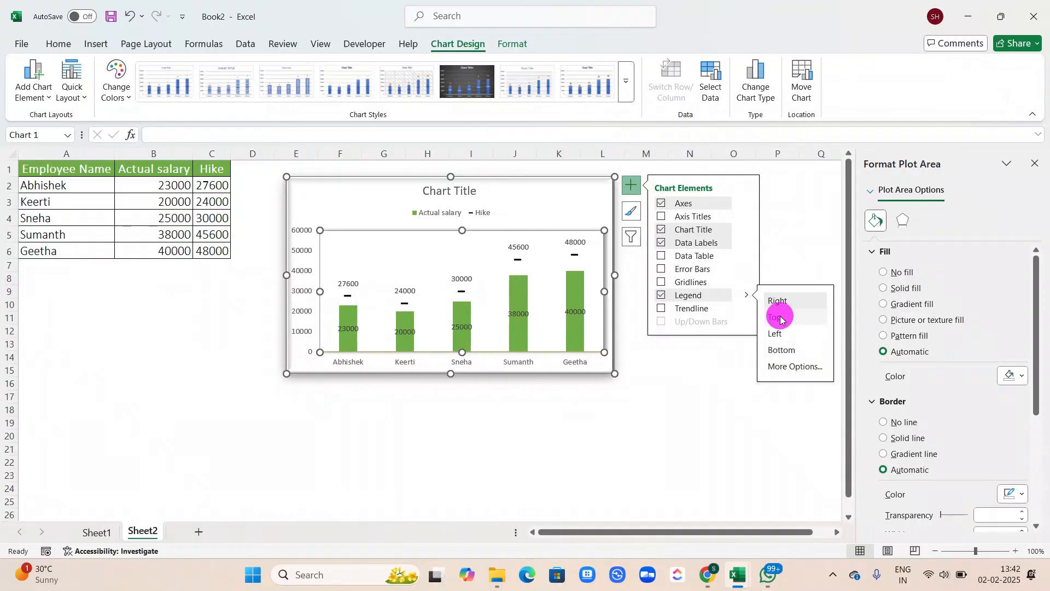
- Deselect Sheet2's chart and compare its layout, labels and legend with the reference chart on Sheet1
left_click(617, 402)
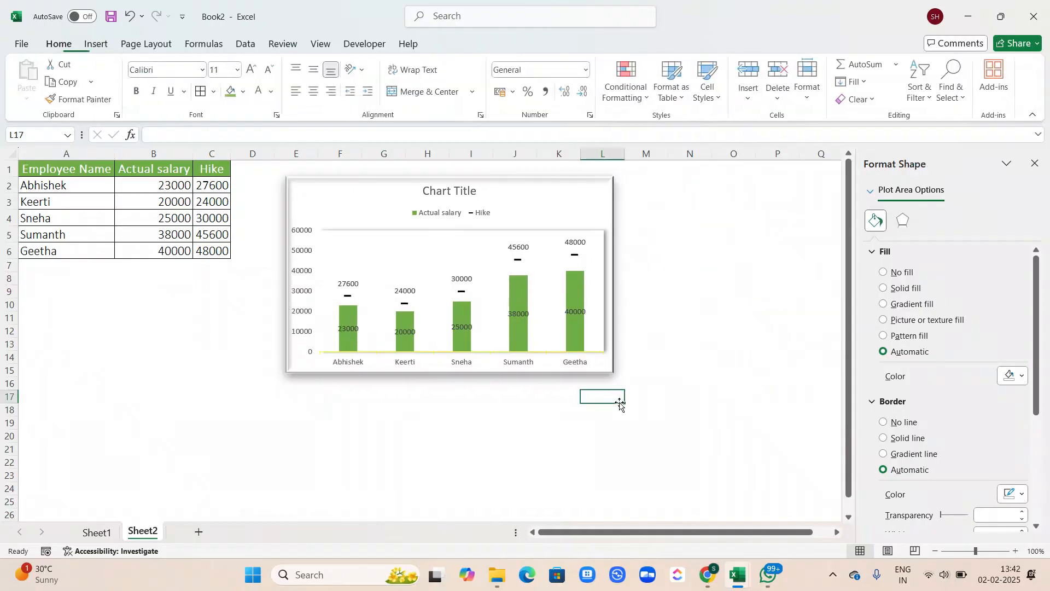
left_click(95, 533)
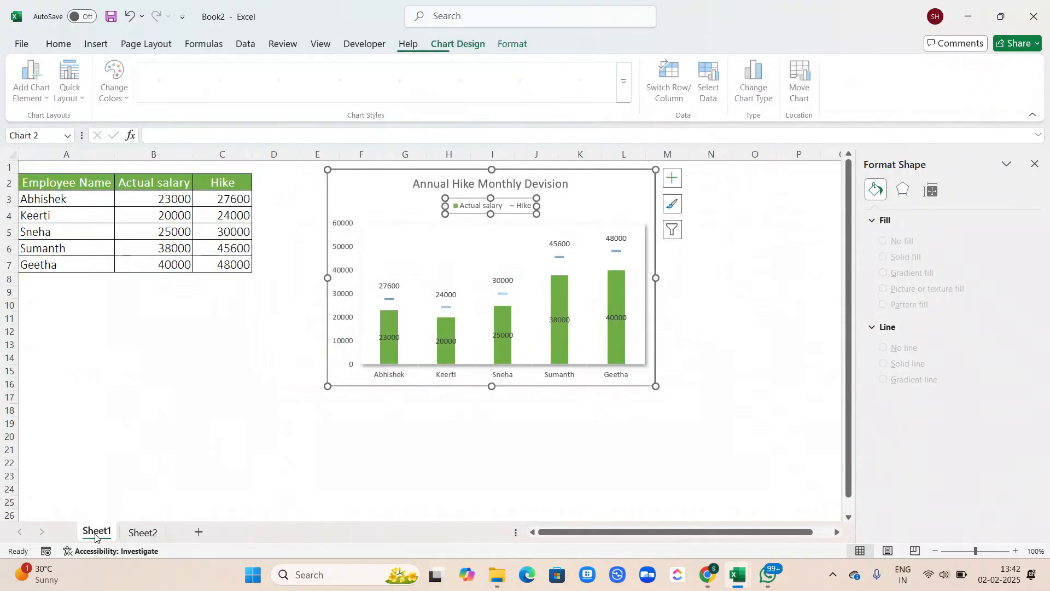
left_click(124, 533)
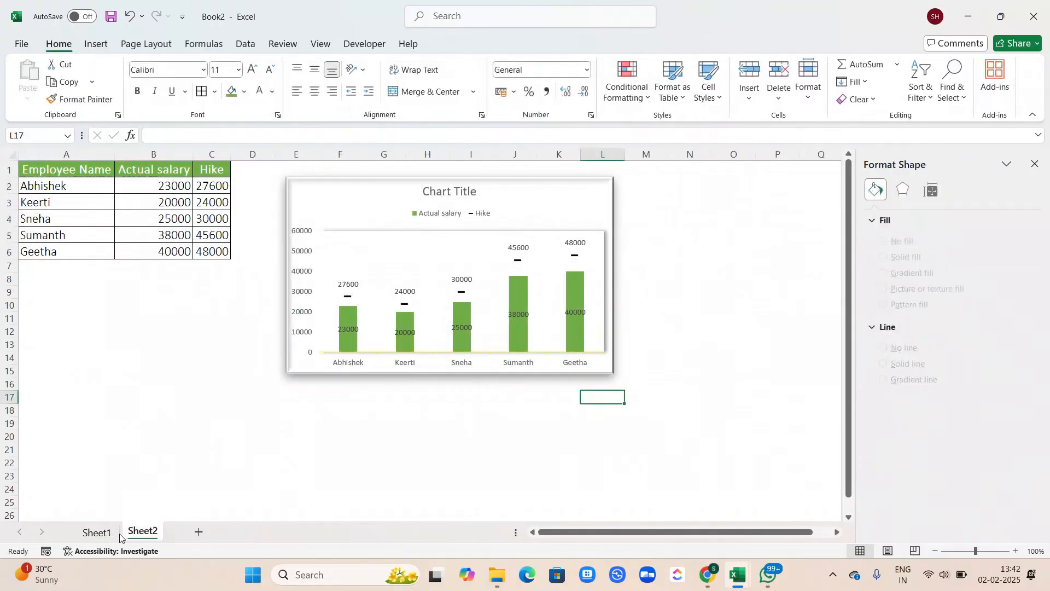
left_click(96, 533)
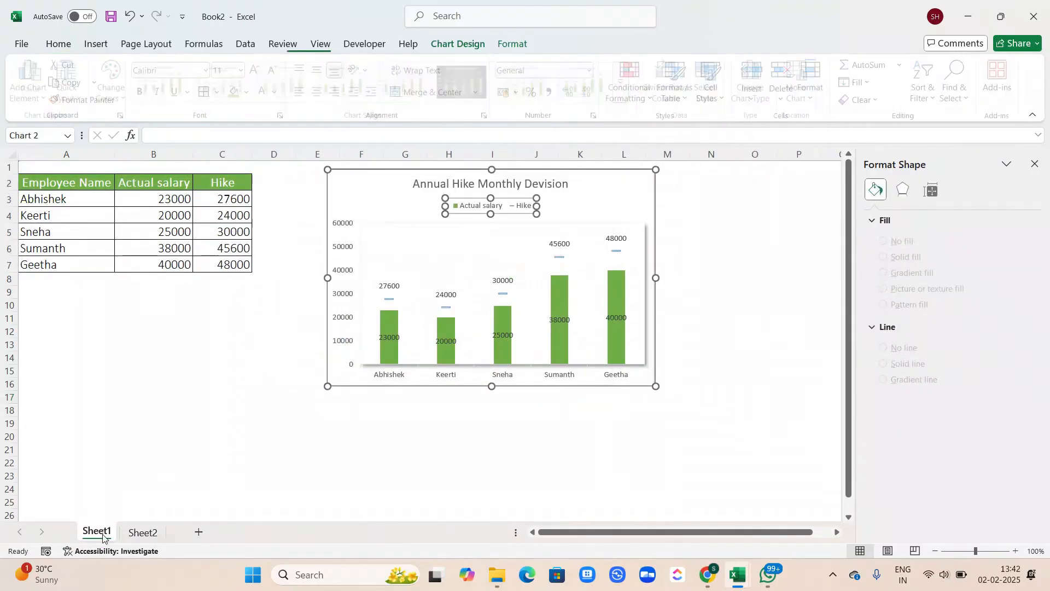
left_click(139, 534)
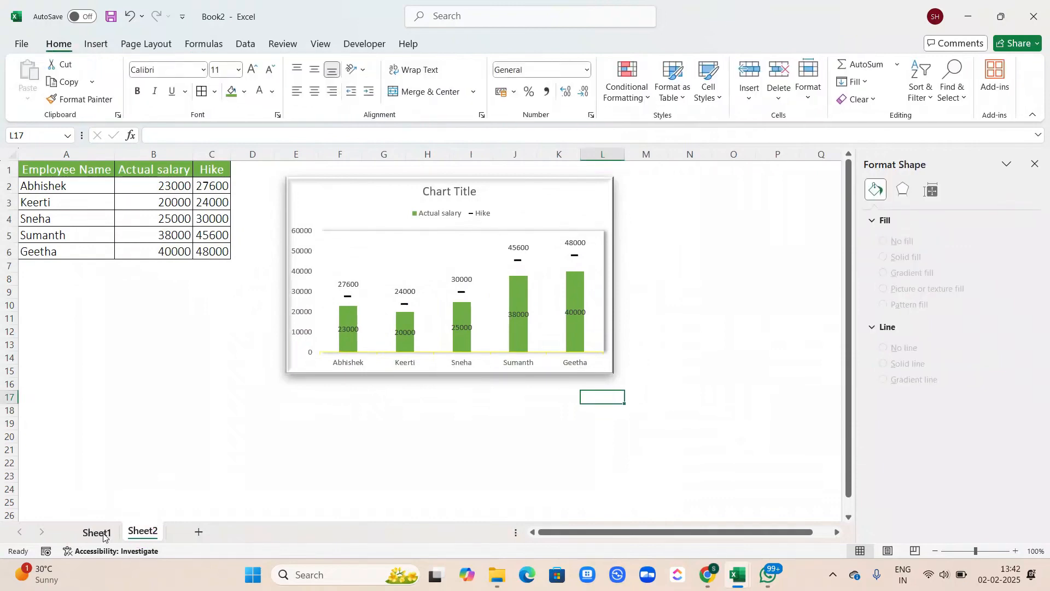
left_click(98, 534)
left_click(132, 539)
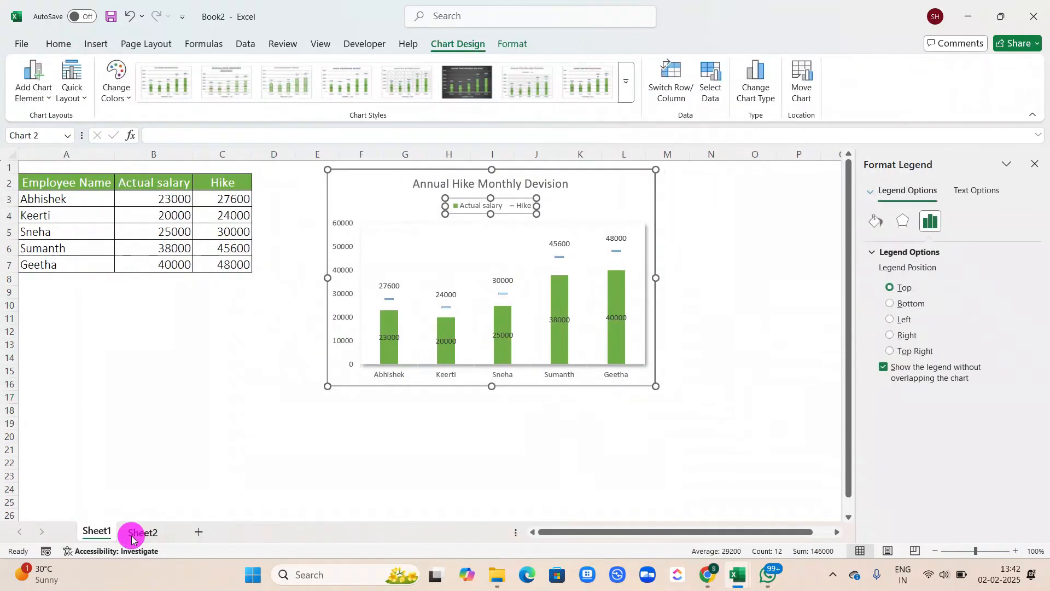
left_click(100, 535)
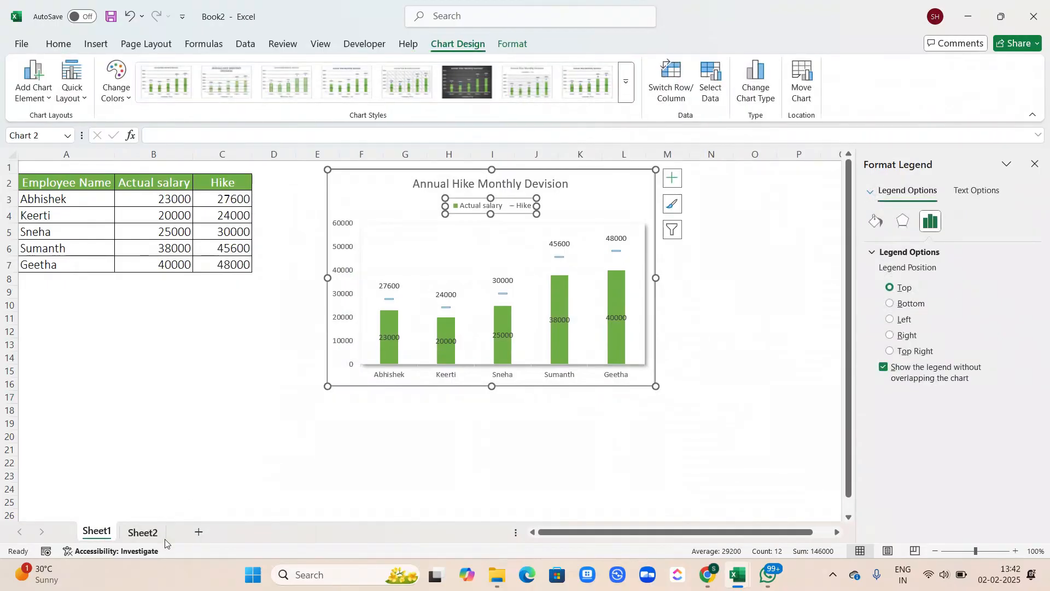
- Return to Sheet2 and close the Format Shape pane
left_click(154, 528)
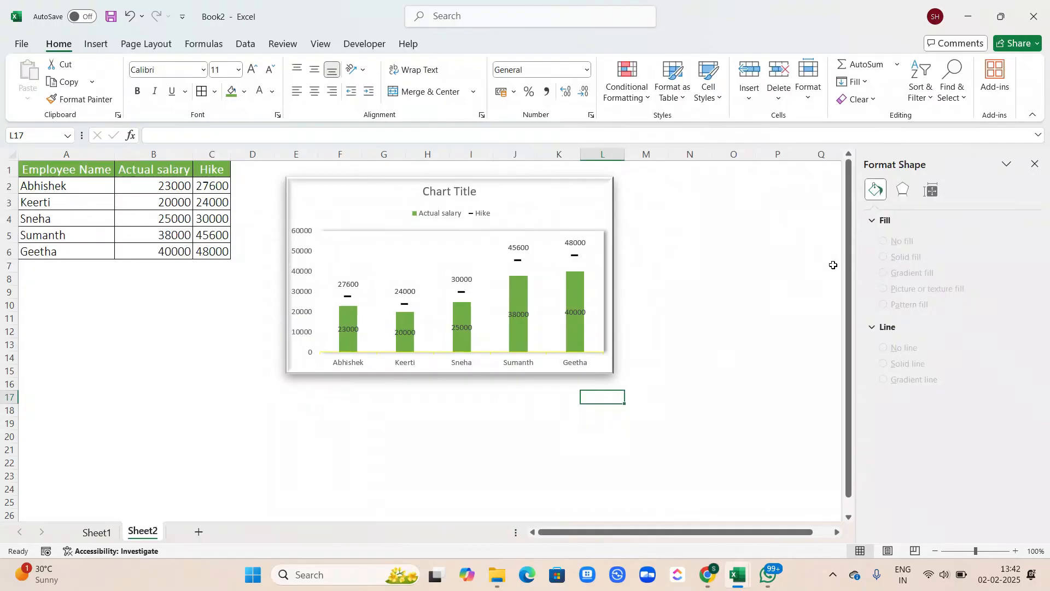
left_click(1035, 164)
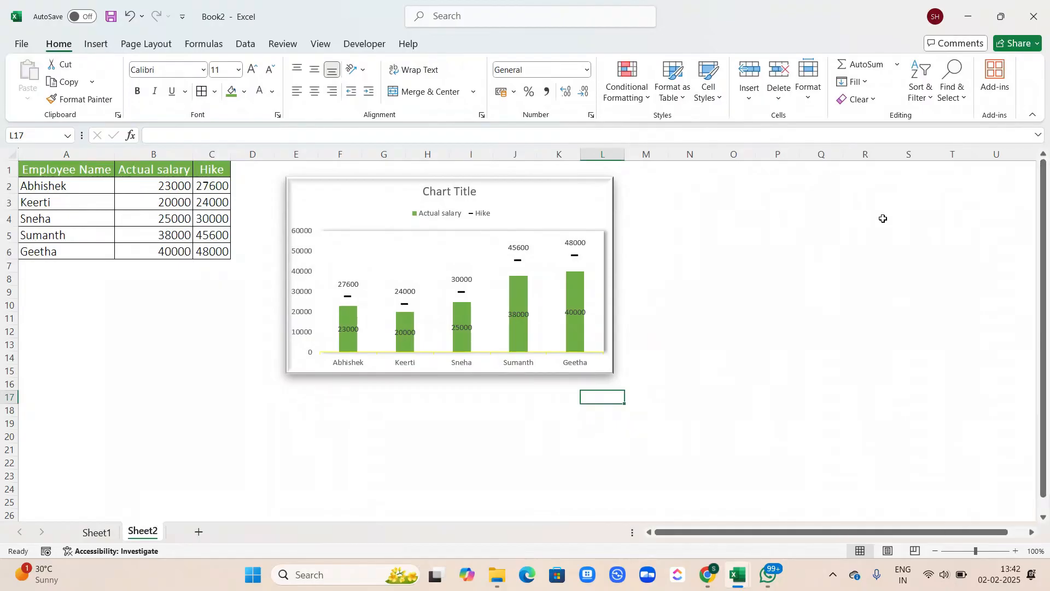